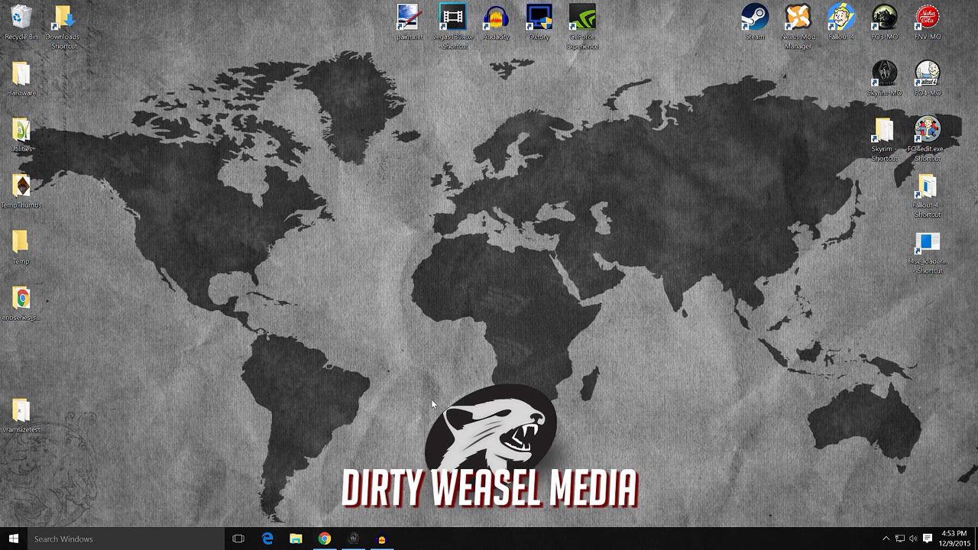
Bring up Skyrim Mod Organizer v1.3.11 with the Dirty Weasel profile and its downloads.
left_click(353, 539)
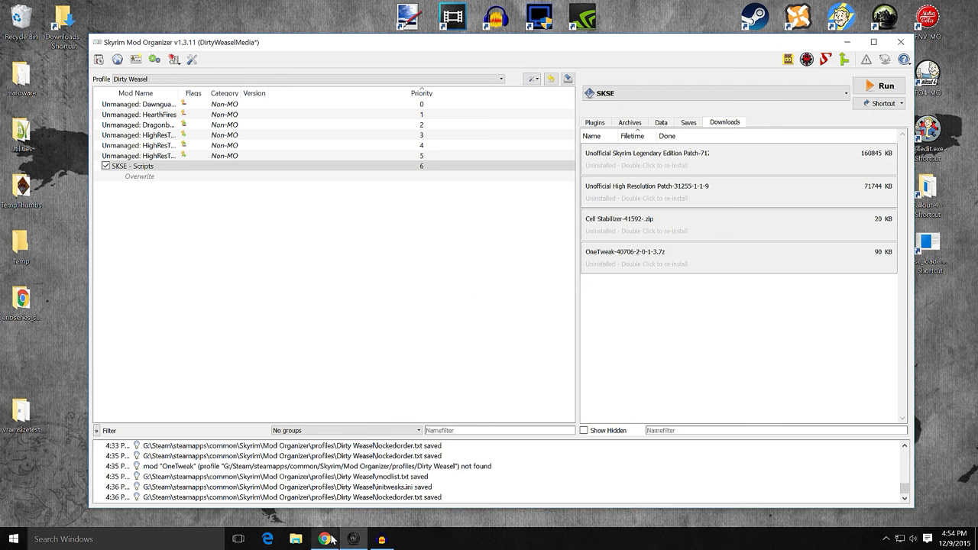
Switch to the browser showing the Unofficial Skyrim Legendary Edition Patch 3.0.0 Nexus page.
left_click(325, 539)
Compare the Legendary Edition Patch page with the older Unofficial Skyrim Patch page.
left_click(84, 8)
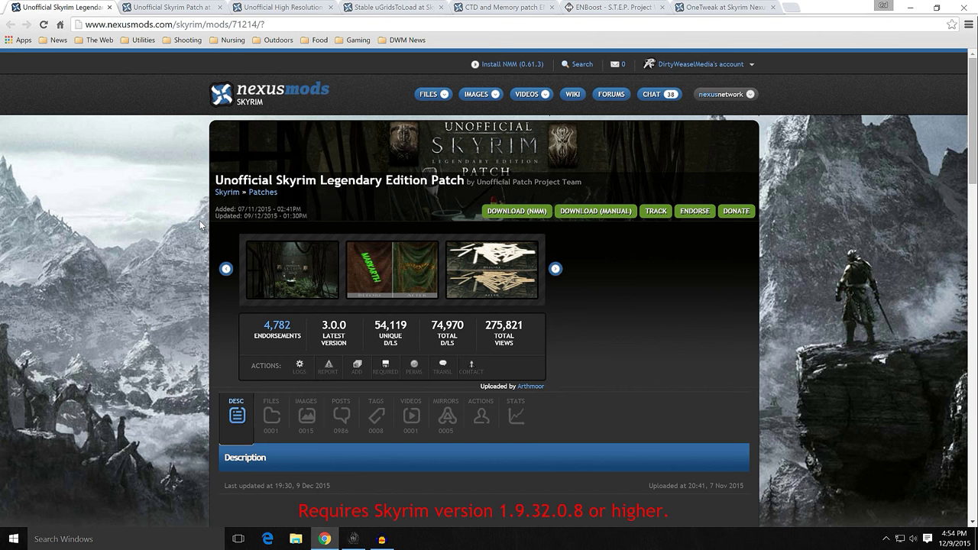
scroll(201, 224, "down", 3)
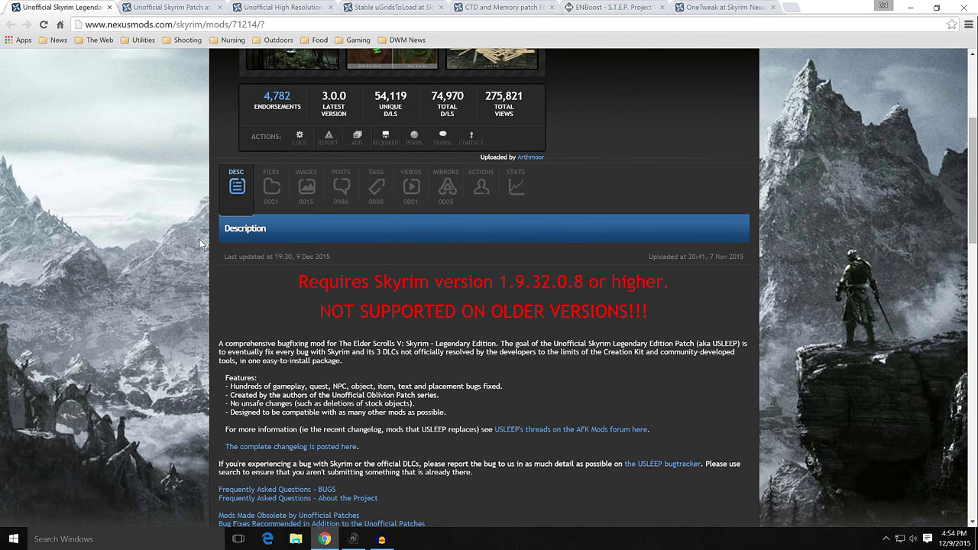
scroll(200, 240, "up", 3)
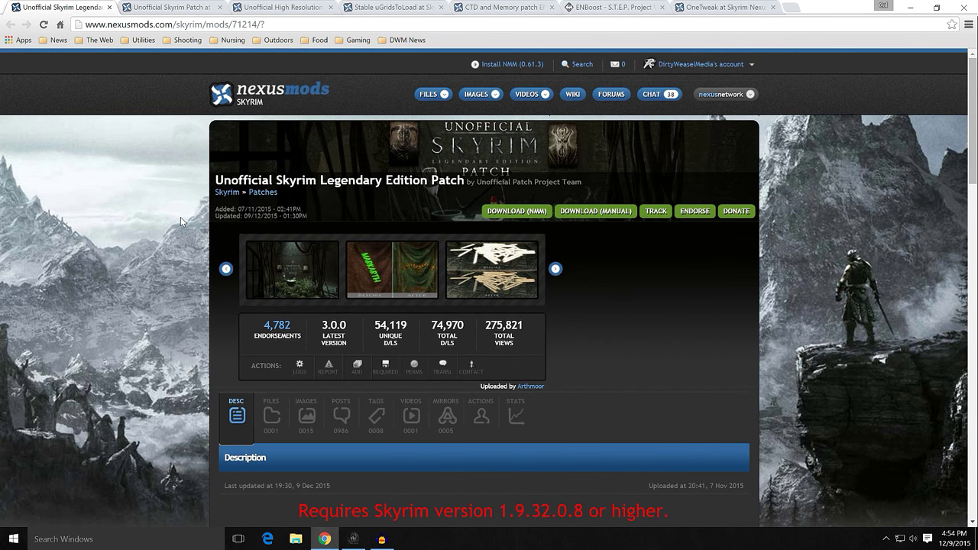
left_click(153, 13)
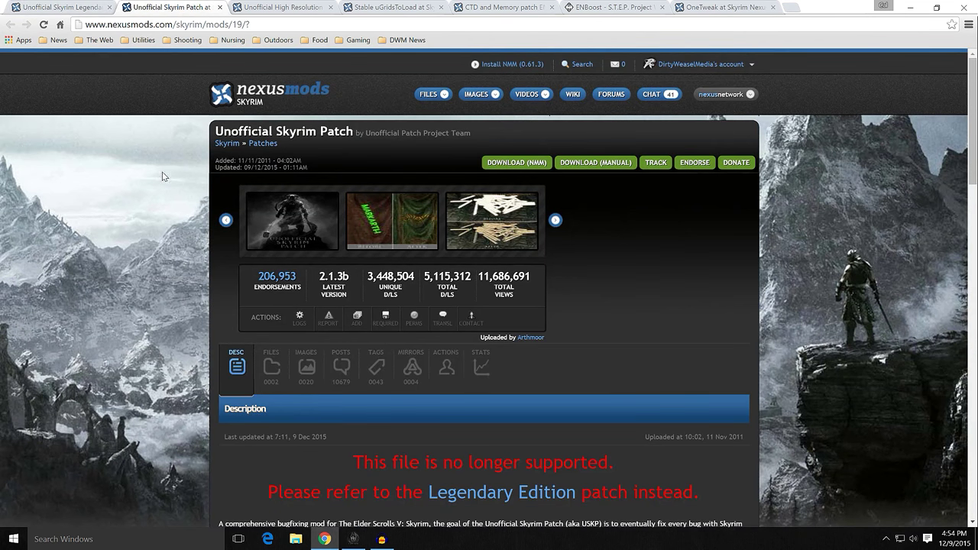
scroll(191, 202, "down", 2)
scroll(192, 203, "up", 1)
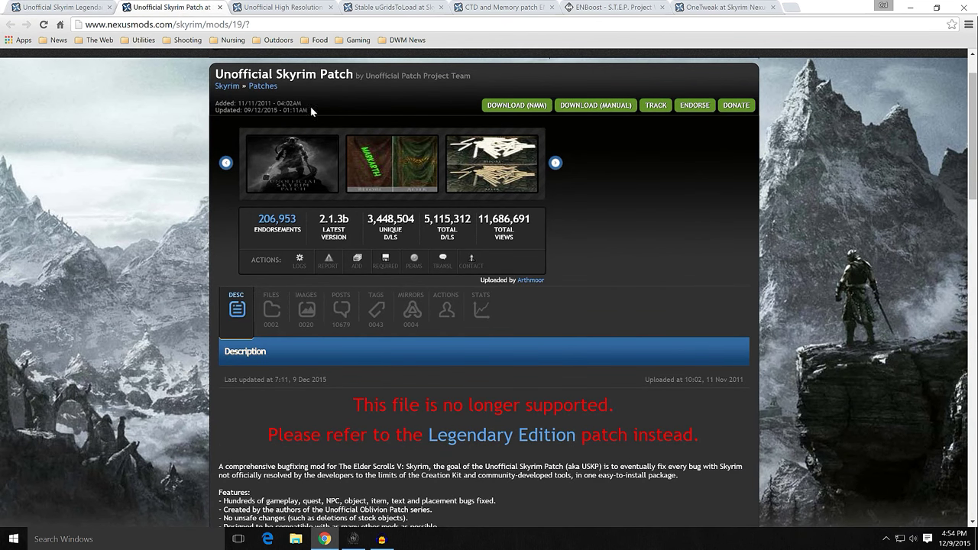
scroll(212, 228, "down", 5)
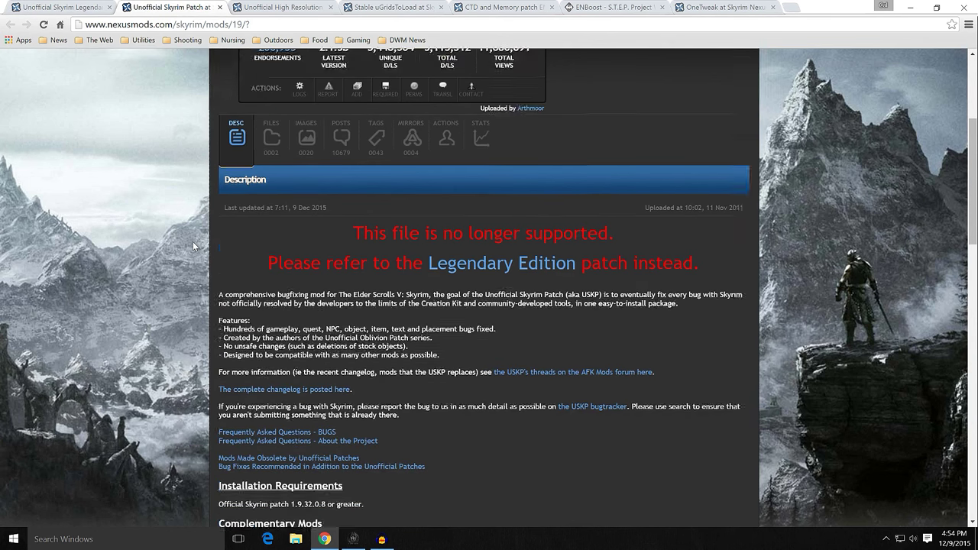
scroll(204, 315, "down", 1)
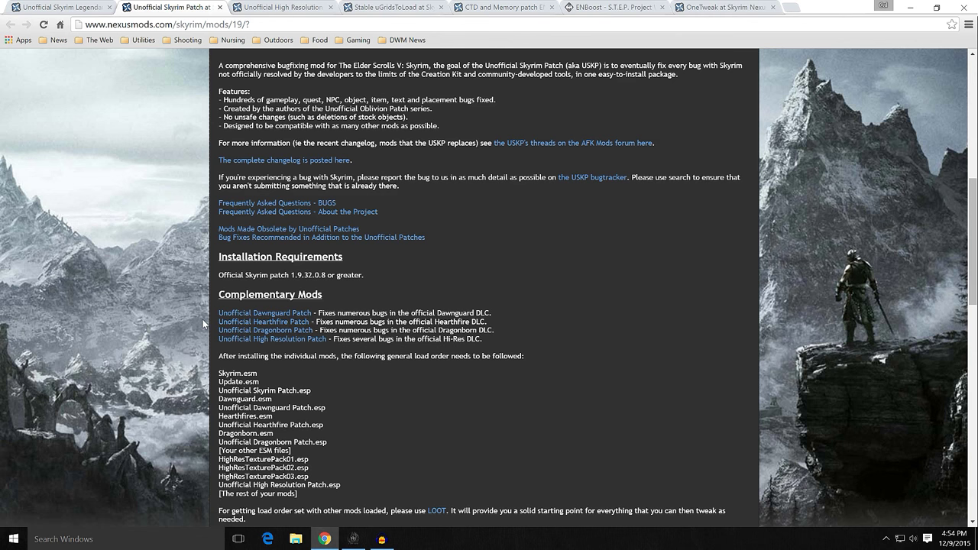
scroll(202, 324, "up", 5)
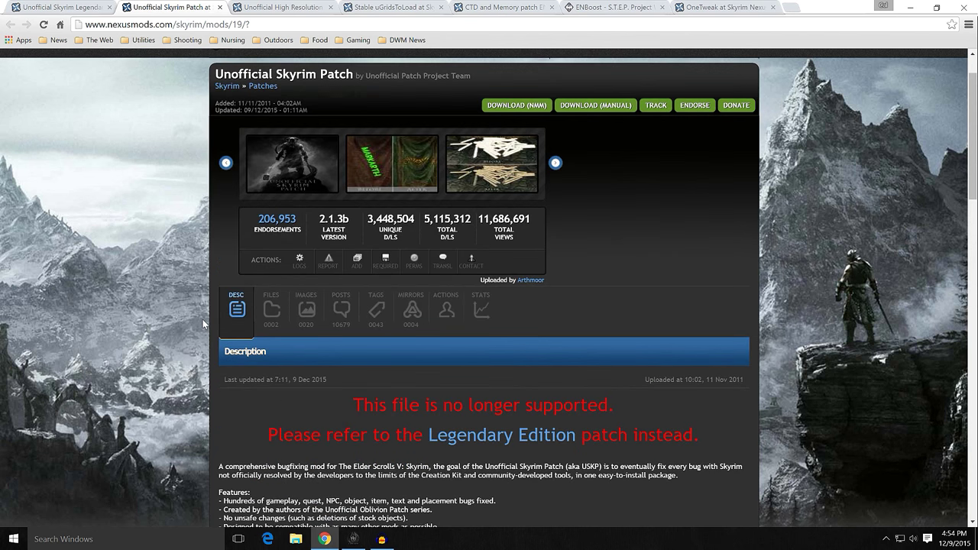
scroll(202, 324, "up", 1)
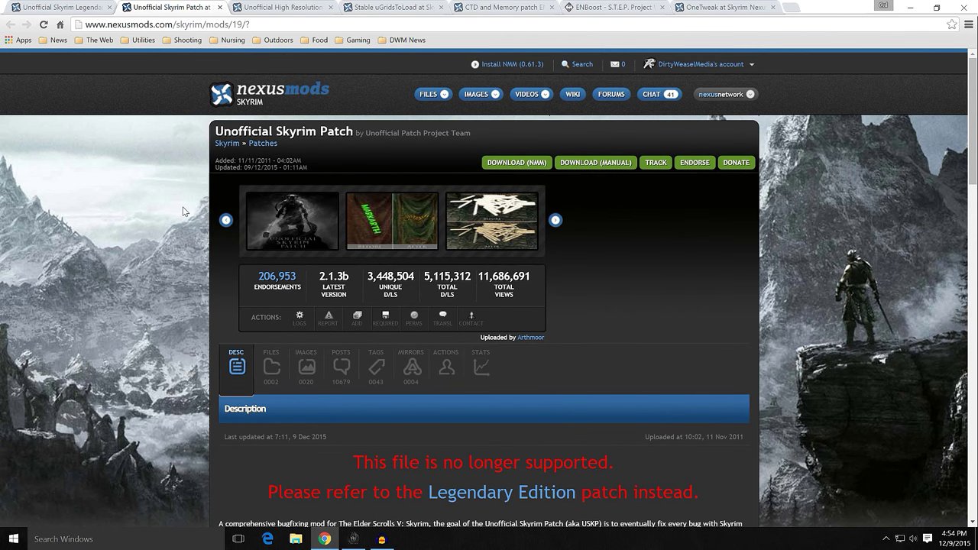
Return to the Legendary Edition Patch page and close the outdated Unofficial Skyrim Patch tab.
left_click(78, 12)
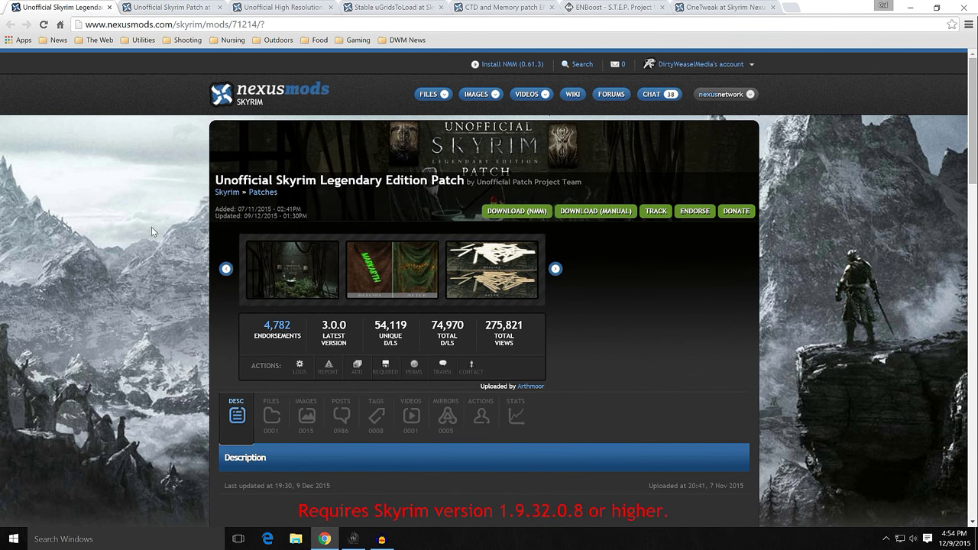
scroll(157, 245, "down", 1)
scroll(166, 259, "up", 1)
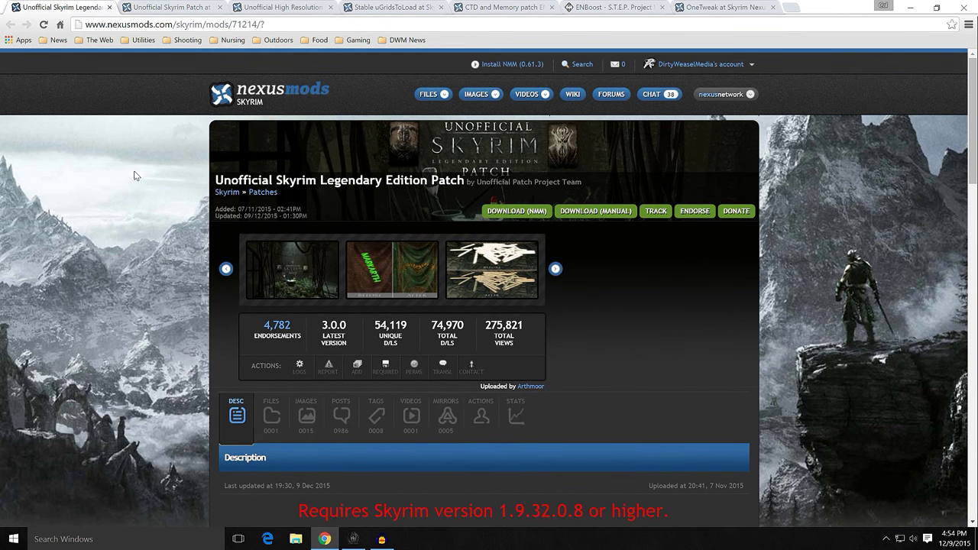
left_click(221, 7)
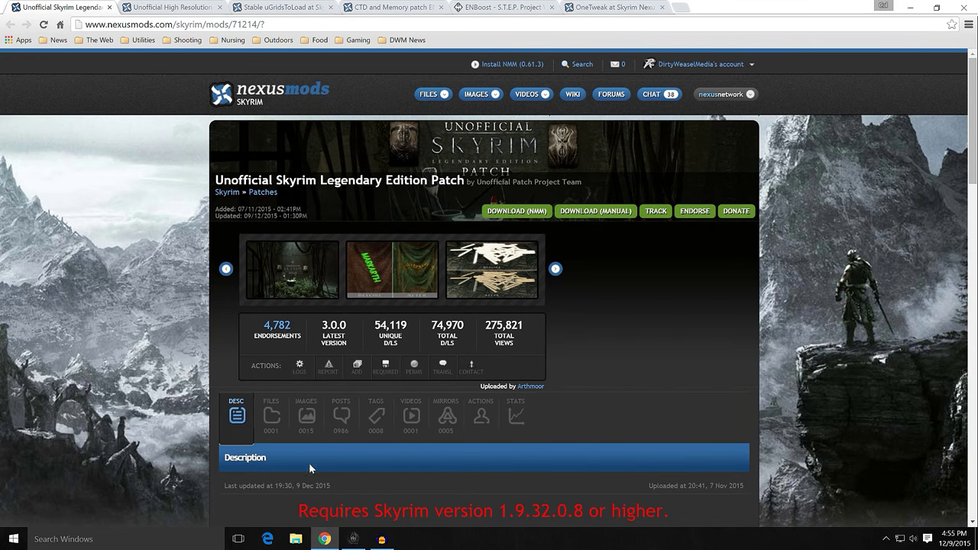
Manually install the downloaded USLEP archive in Mod Organizer, leaving out its Docs folder.
left_click(354, 539)
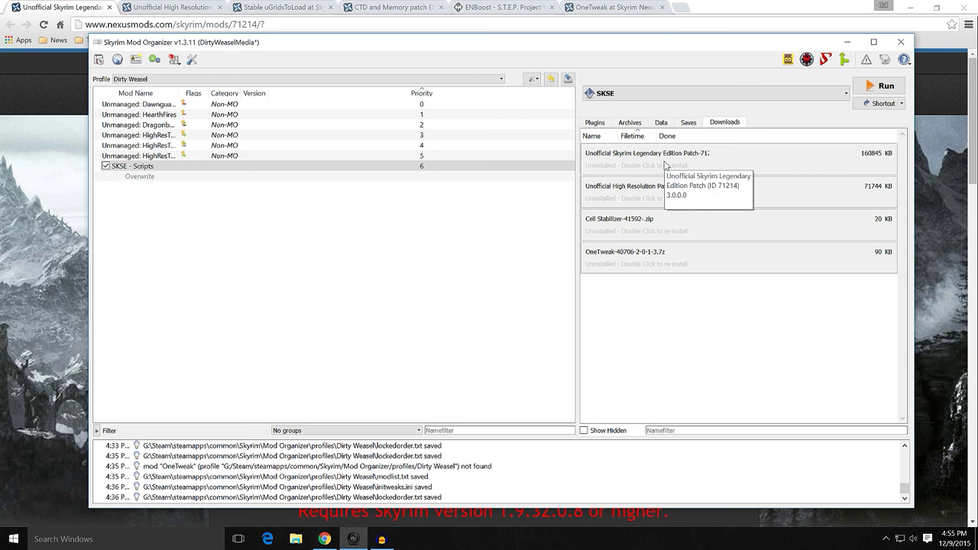
double_click(654, 164)
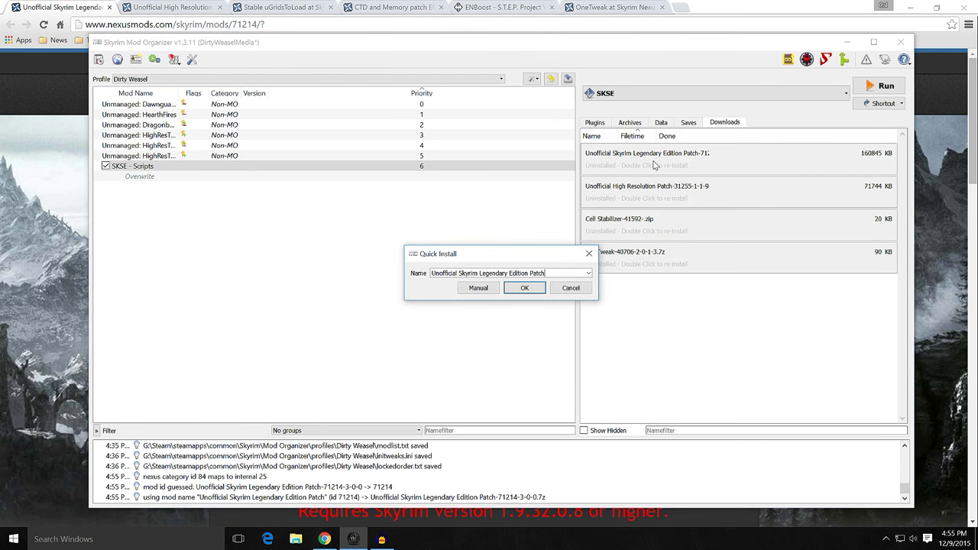
left_click(476, 288)
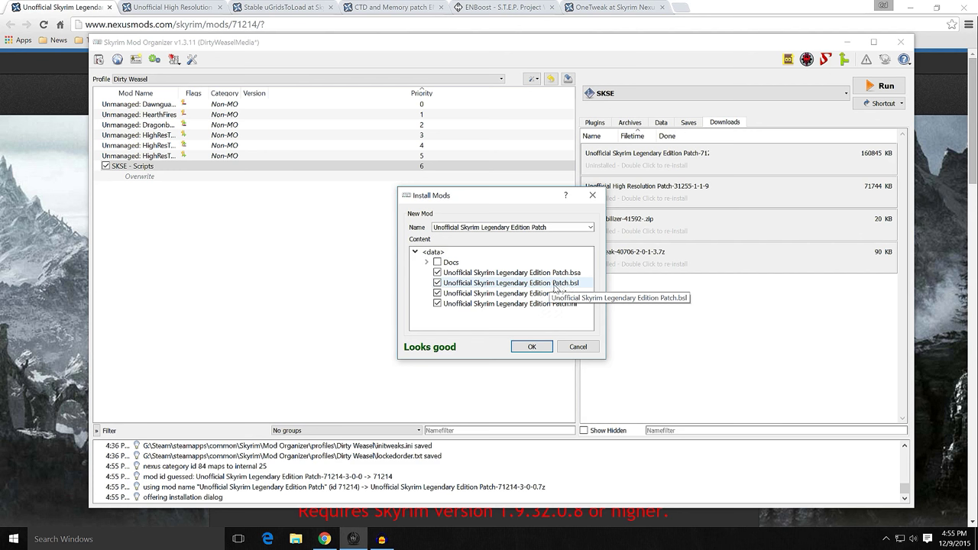
left_click(530, 346)
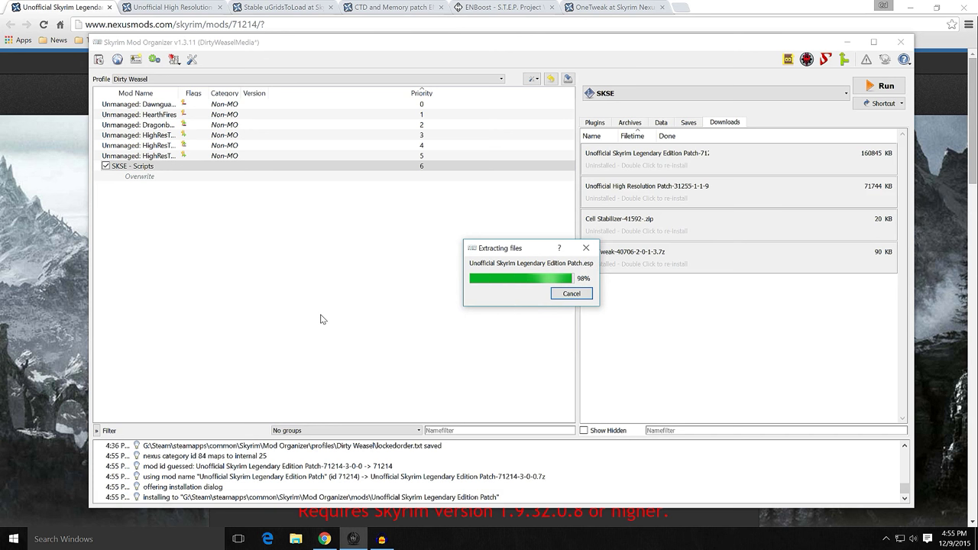
Enable the patch mod, move it to priority 3, and widen the Version and Mod Name columns.
left_click(105, 177)
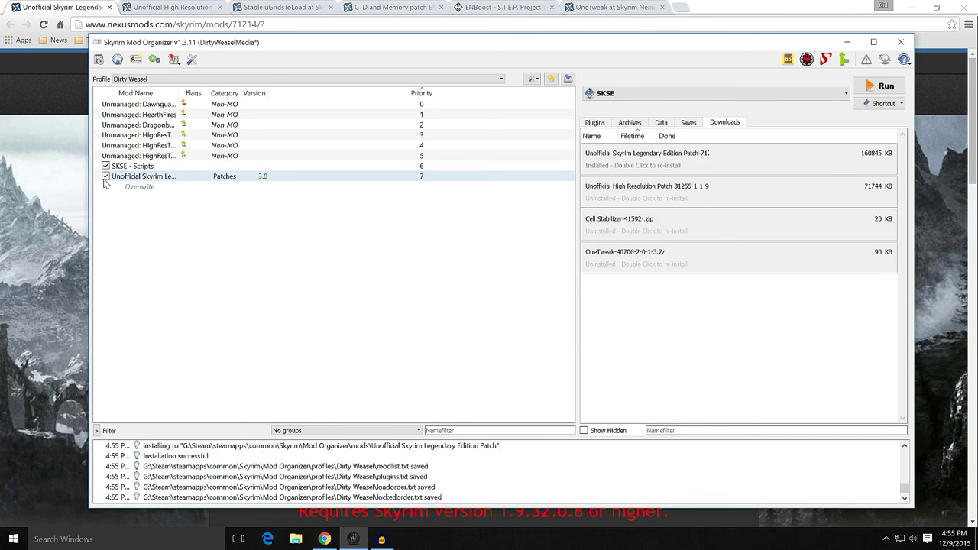
left_click_drag(165, 180, 168, 141)
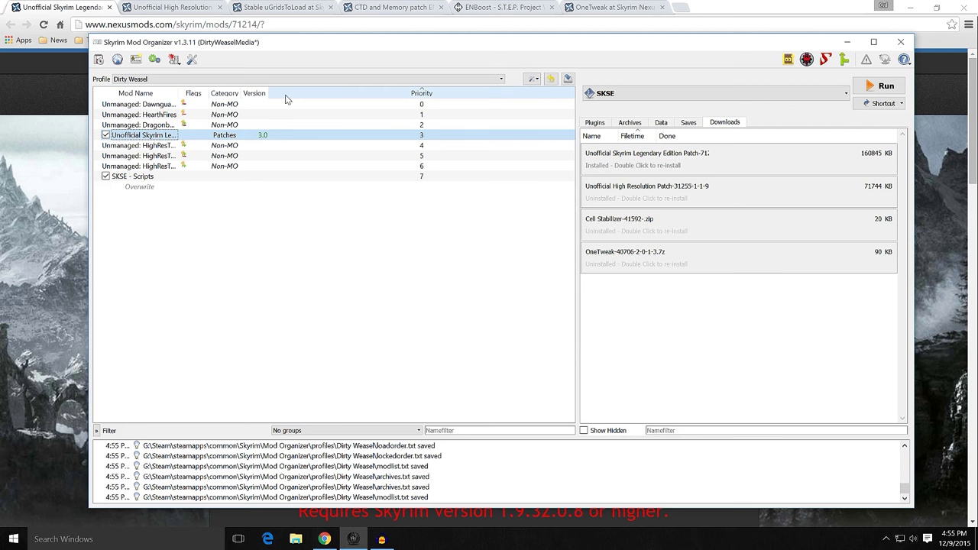
left_click_drag(269, 93, 388, 94)
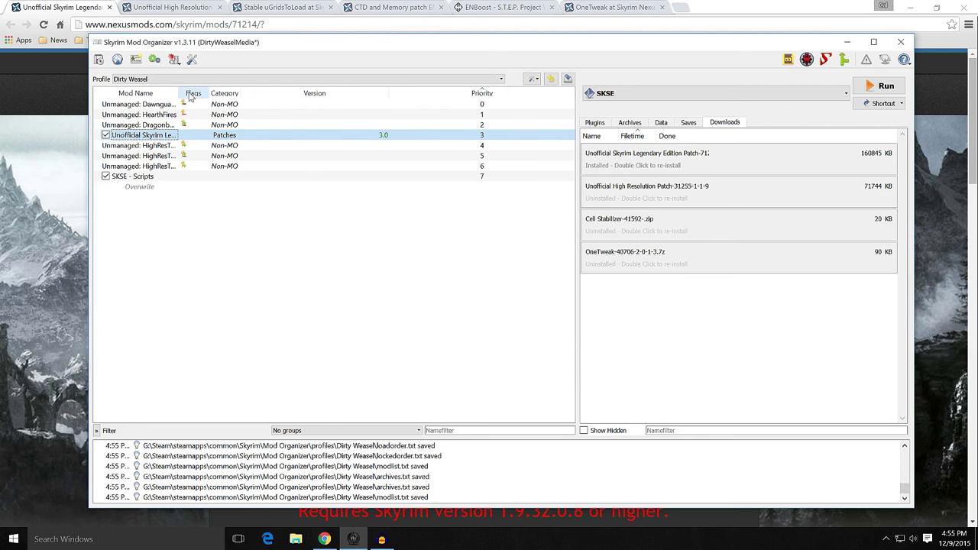
left_click_drag(181, 93, 299, 90)
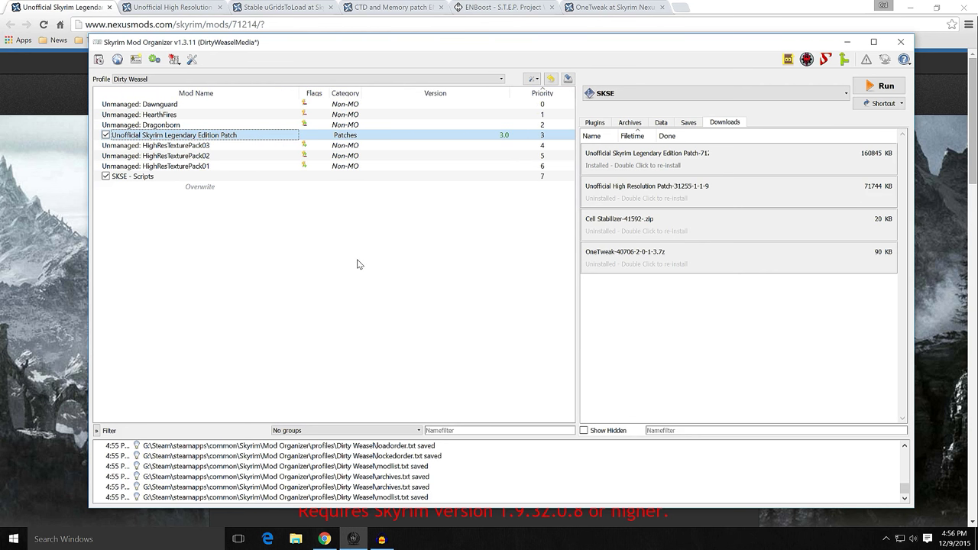
Check the plugin list and launch LOOT to verify the load order.
left_click(594, 123)
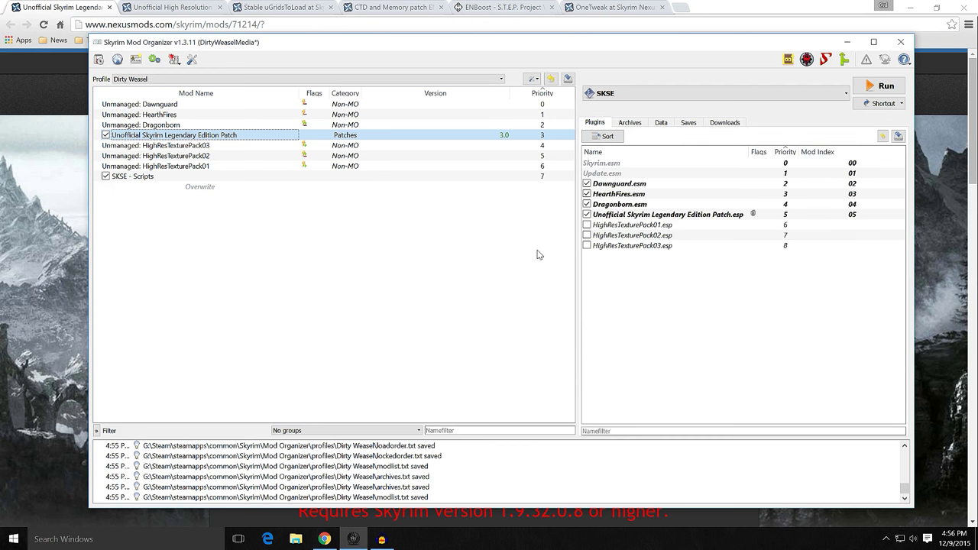
mouse_move(661, 222)
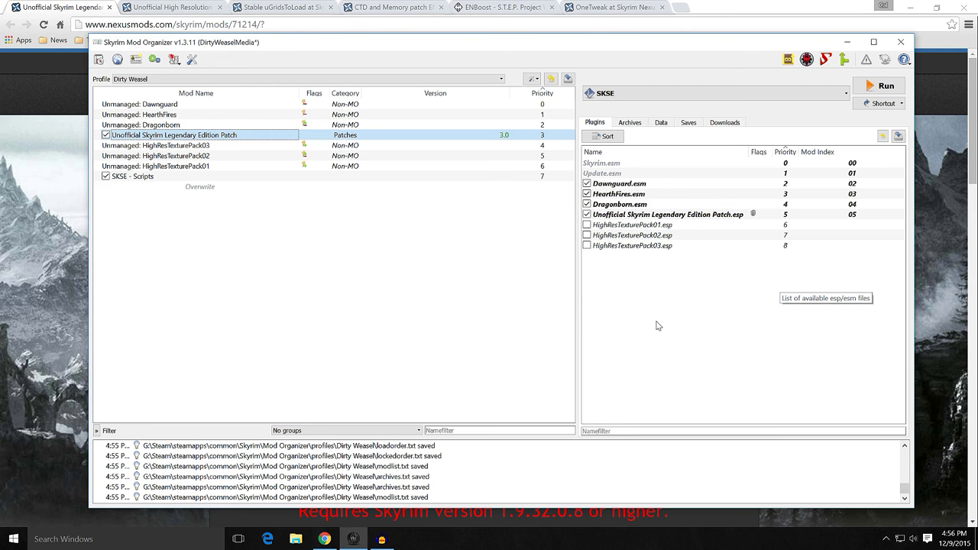
left_click(785, 64)
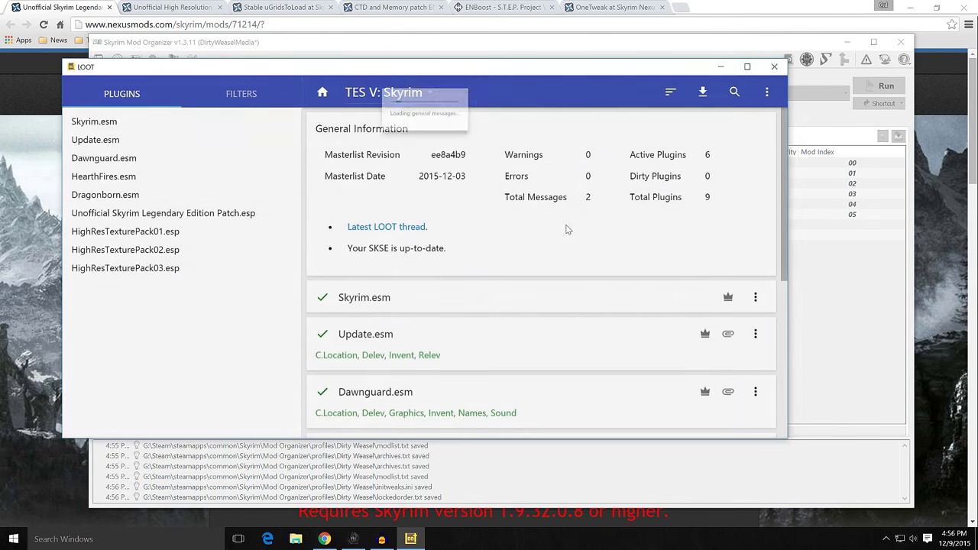
Sort the plugin load order in LOOT and apply the sorted result.
scroll(540, 244, "down", 3)
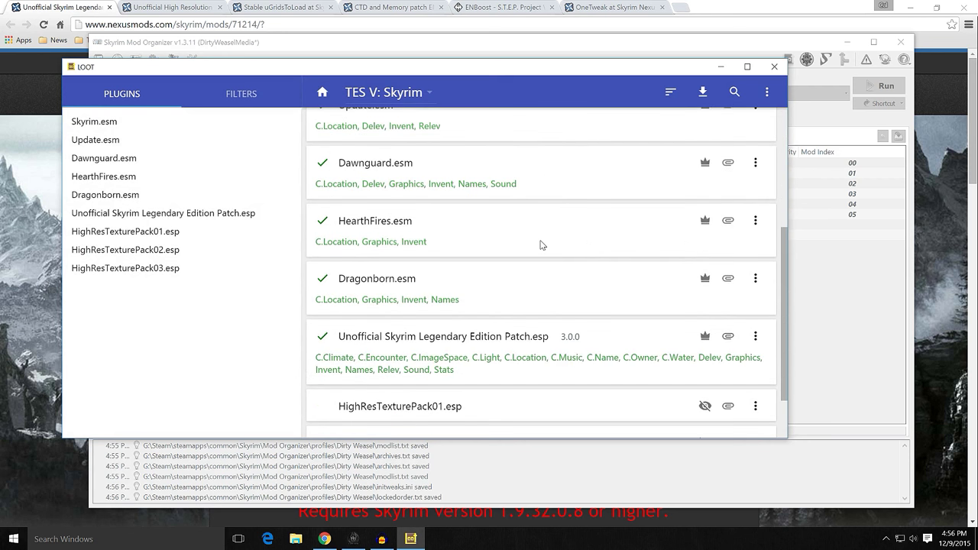
scroll(540, 244, "up", 5)
left_click(670, 93)
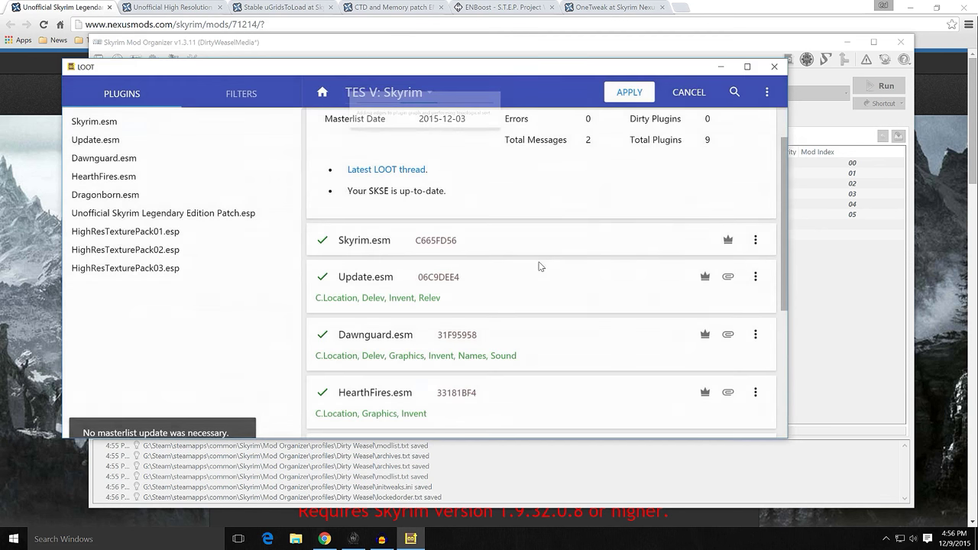
scroll(540, 268, "down", 5)
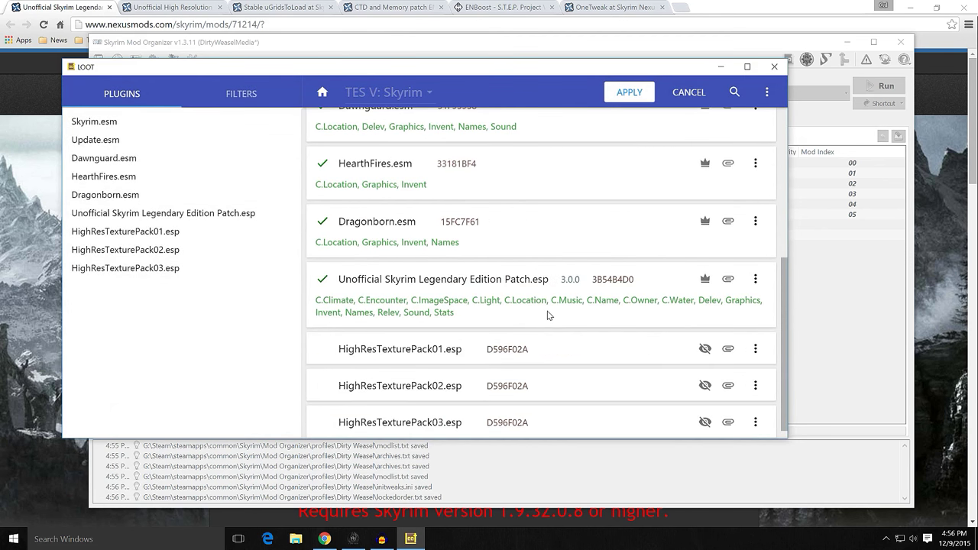
scroll(518, 326, "up", 5)
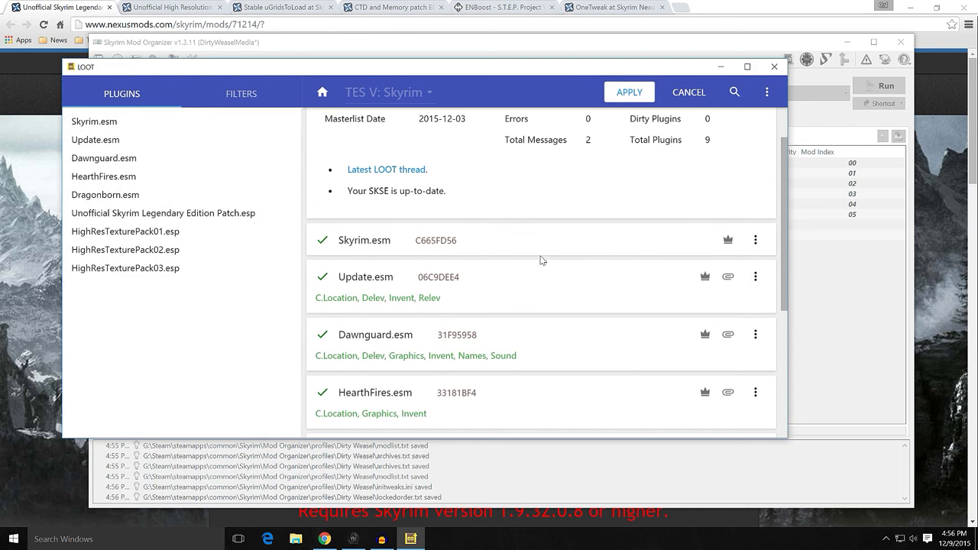
left_click(629, 92)
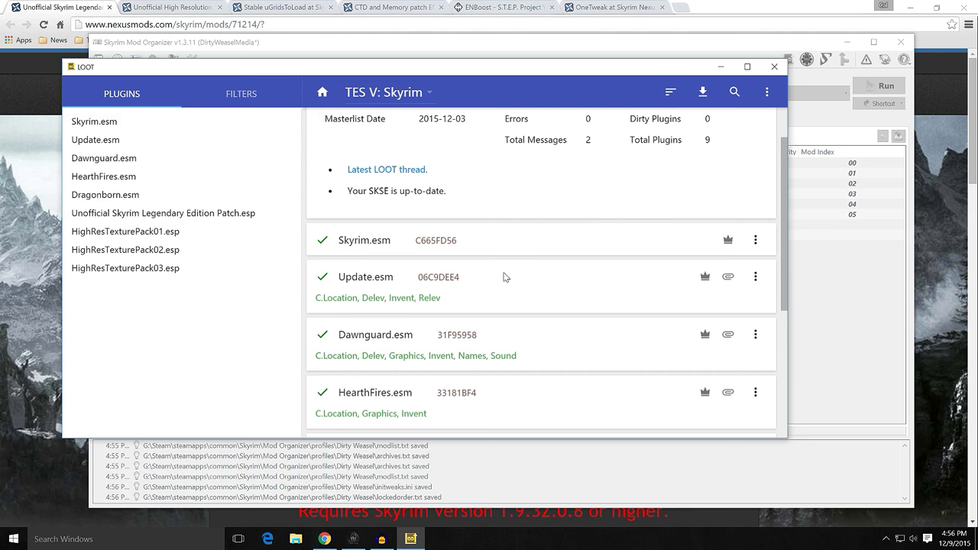
Review LOOT's report of 0 warnings, 0 errors and no dirty plugins, then minimize it.
scroll(519, 259, "down", 3)
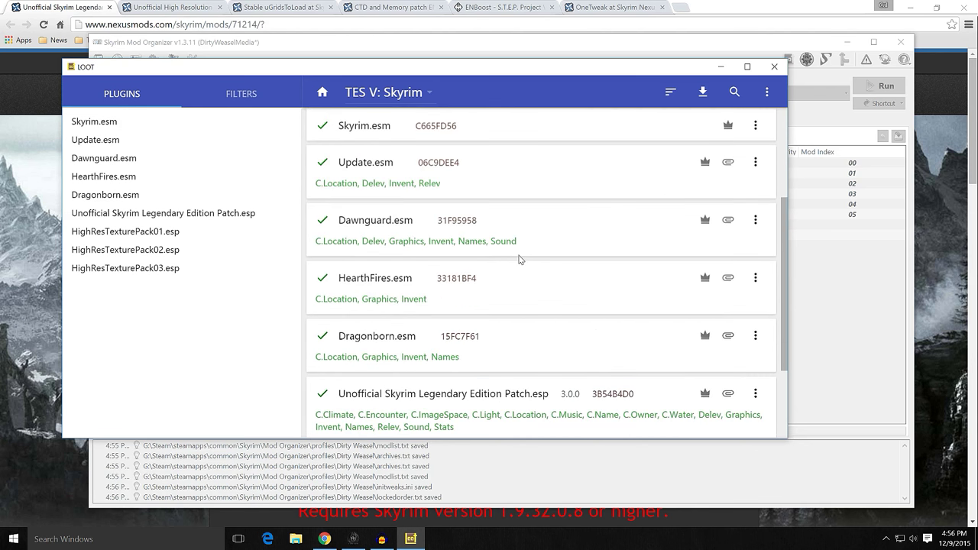
scroll(519, 259, "down", 4)
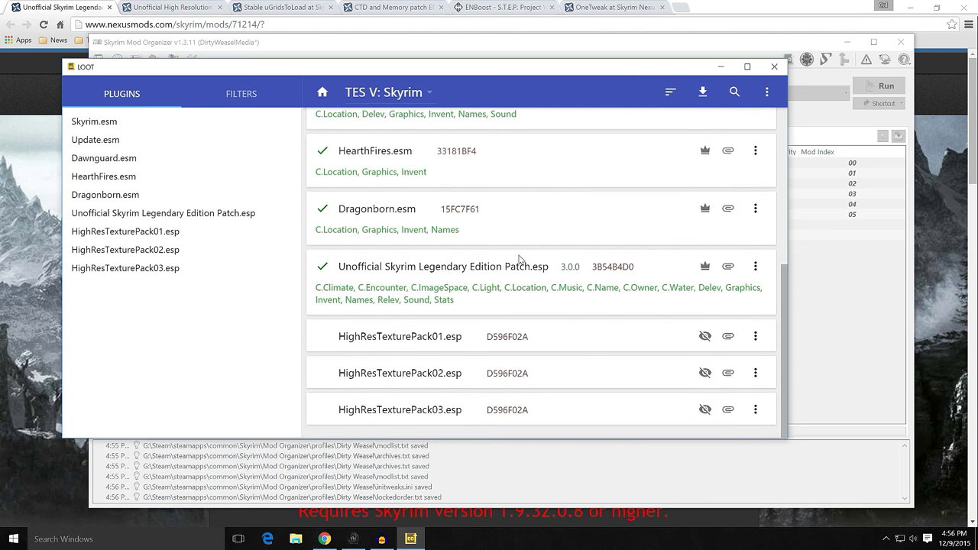
scroll(519, 260, "up", 8)
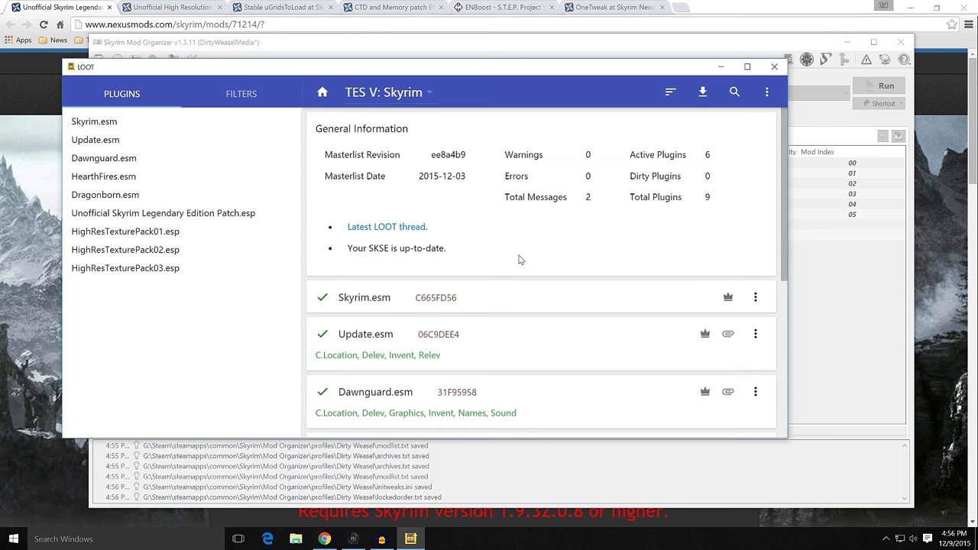
scroll(519, 259, "down", 3)
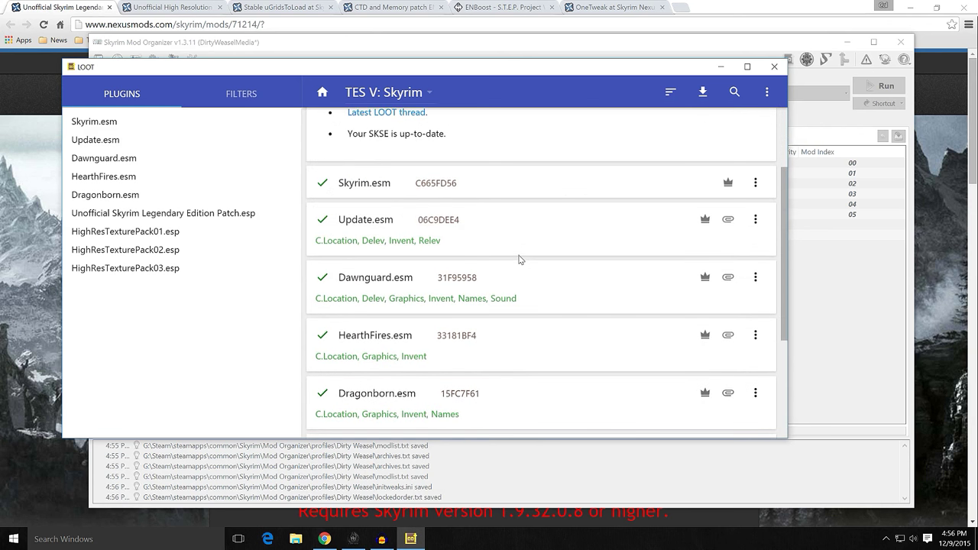
left_click(718, 69)
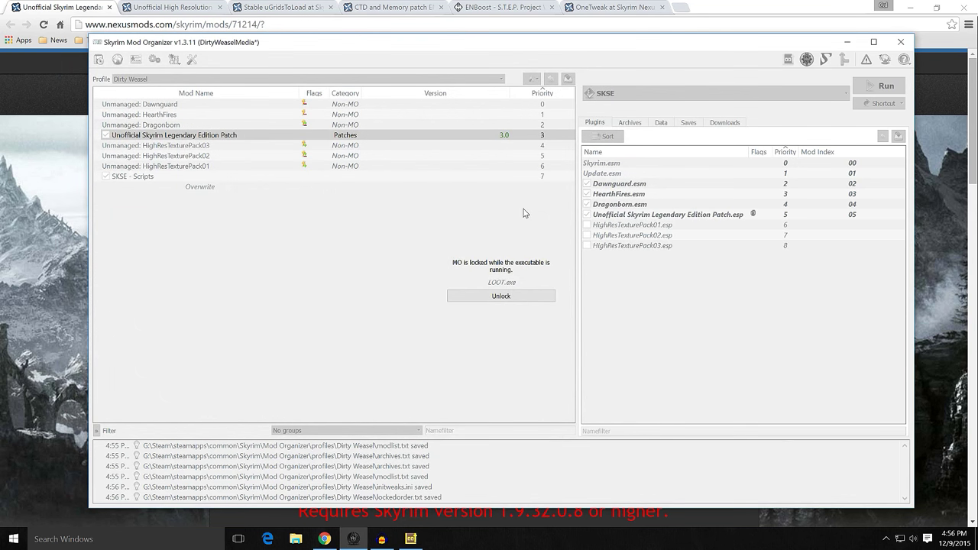
Unlock Mod Organizer, start TES5Edit 3.1.2, and quit it at the plugin selection list.
left_click(513, 298)
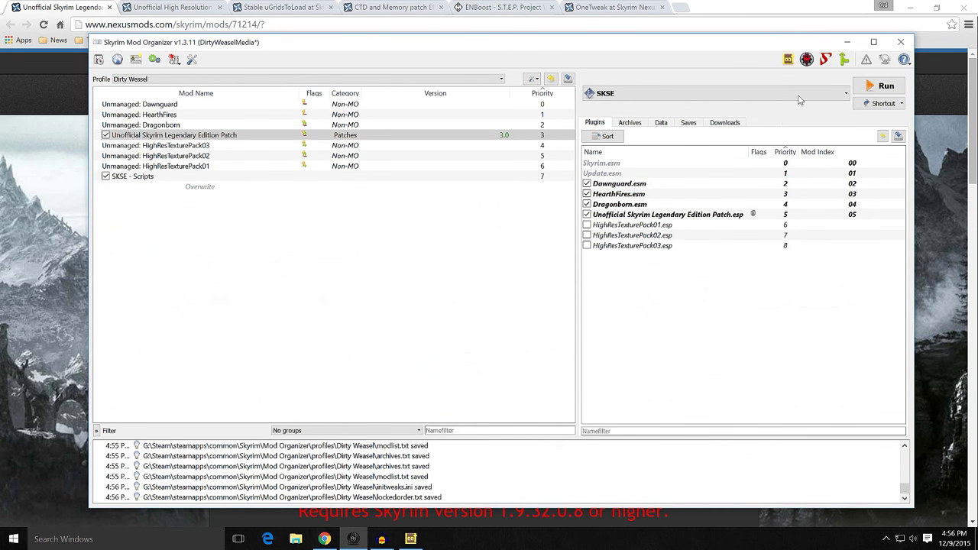
left_click(808, 61)
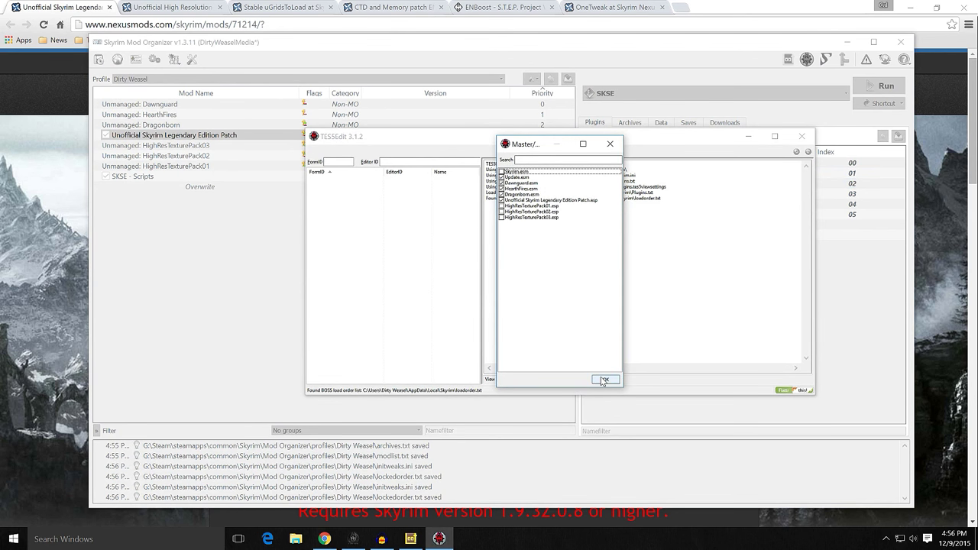
left_click(609, 143)
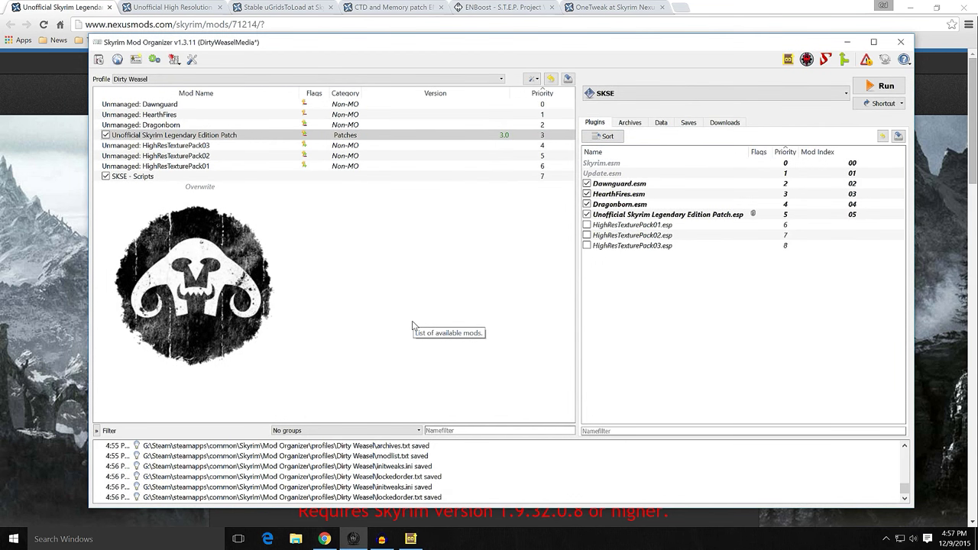
Restore LOOT, review the sorted cards including the three HighResTexturePack entries, and close it.
left_click(410, 538)
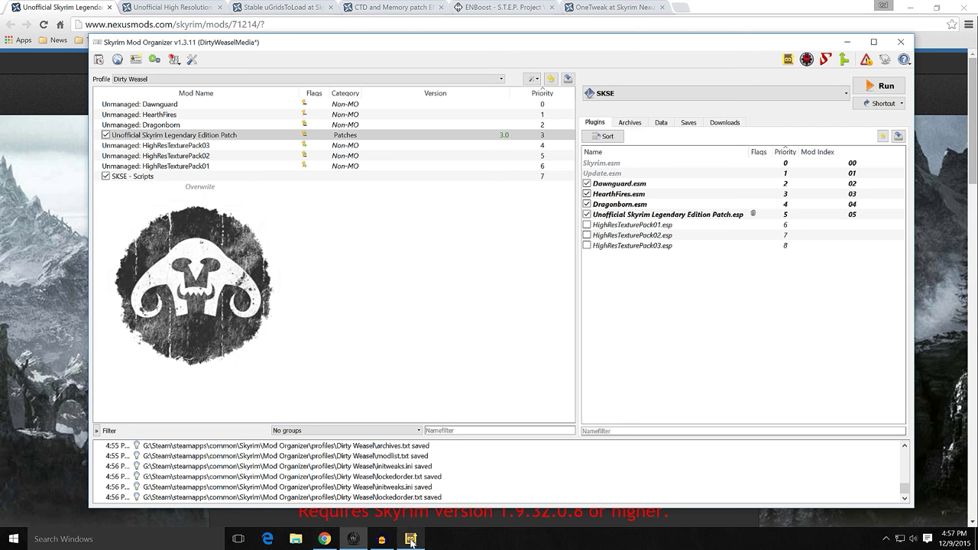
scroll(515, 214, "down", 3)
scroll(515, 215, "up", 3)
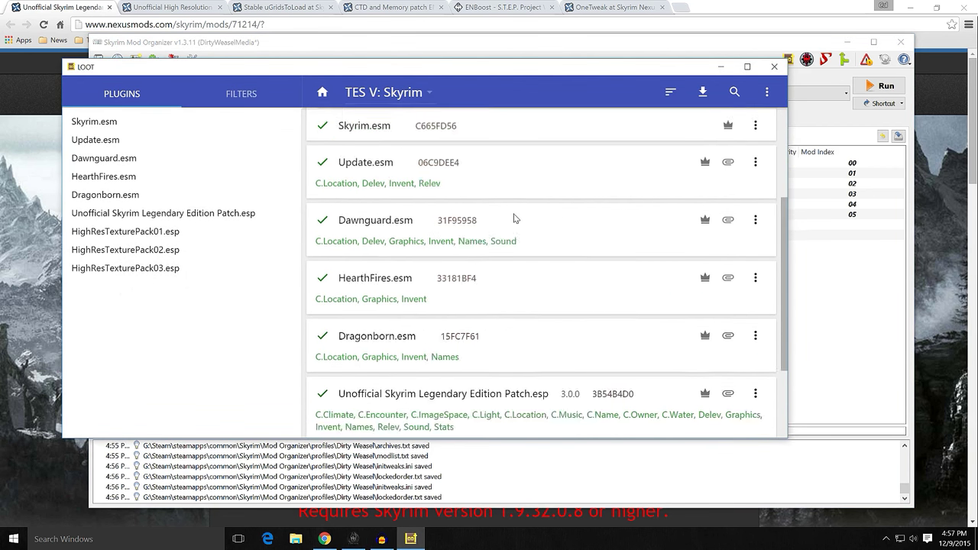
scroll(515, 219, "up", 2)
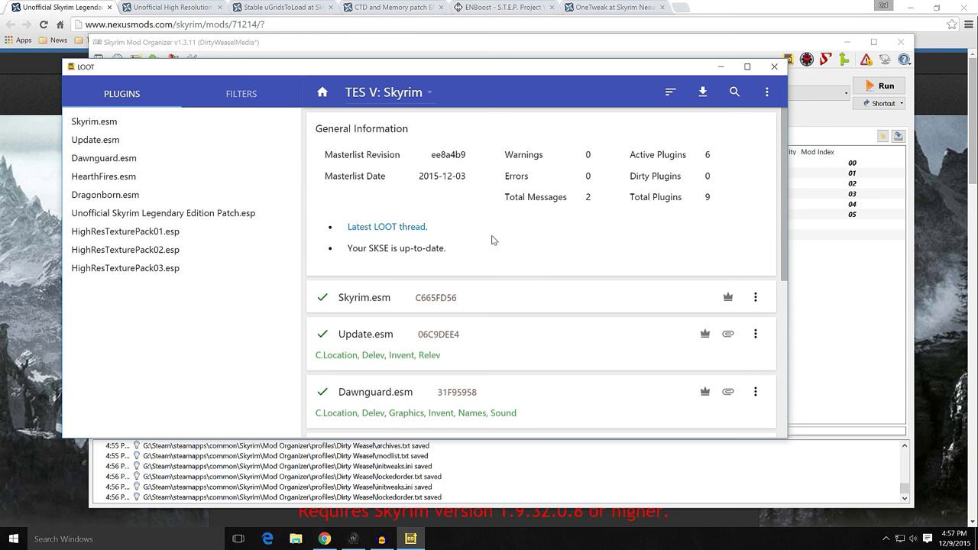
scroll(515, 259, "down", 3)
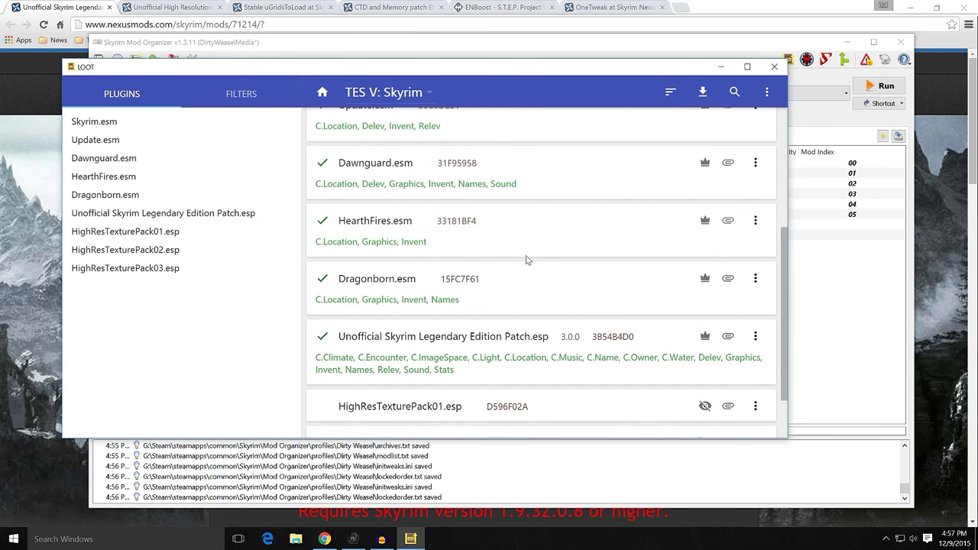
scroll(526, 259, "down", 1)
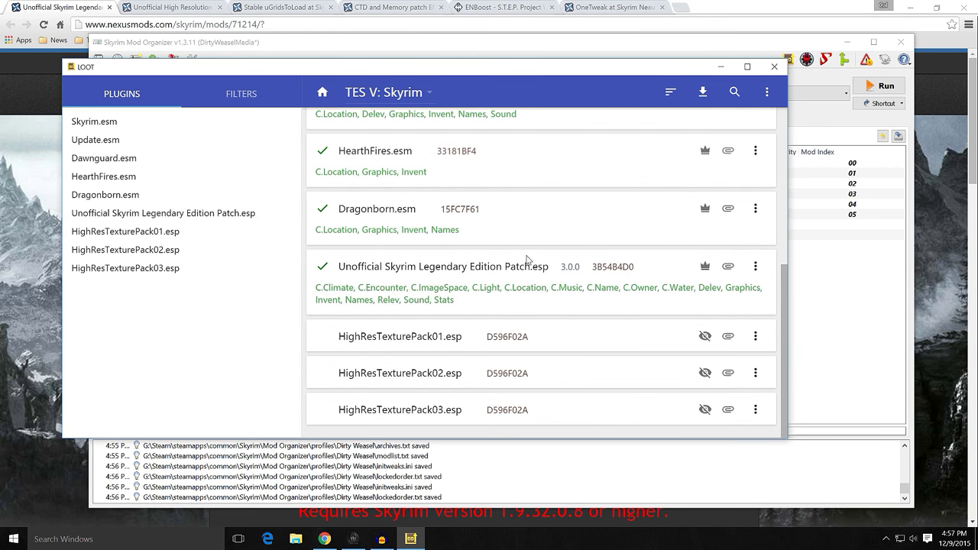
left_click(775, 67)
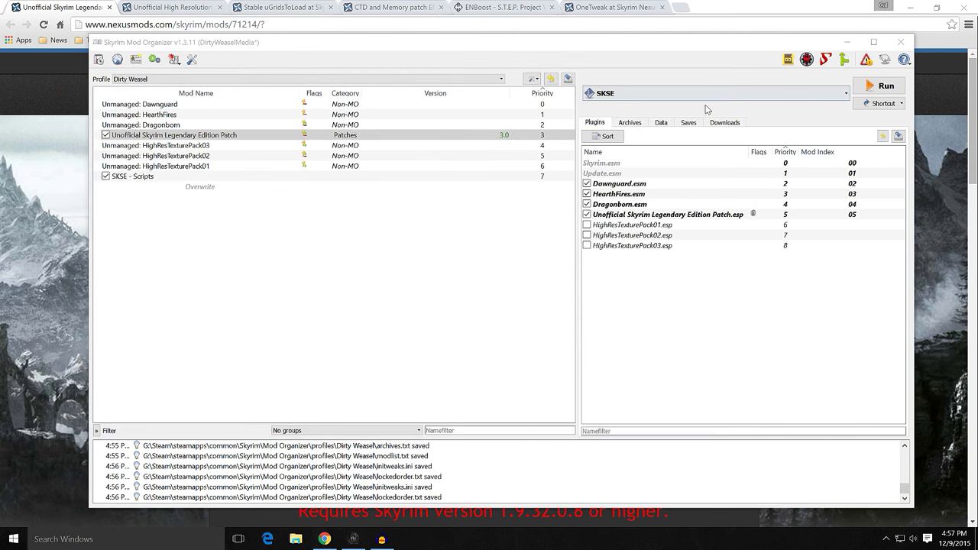
Delete the TES5Edit Backups folder from Overwrite and show the four downloaded archives.
double_click(171, 188)
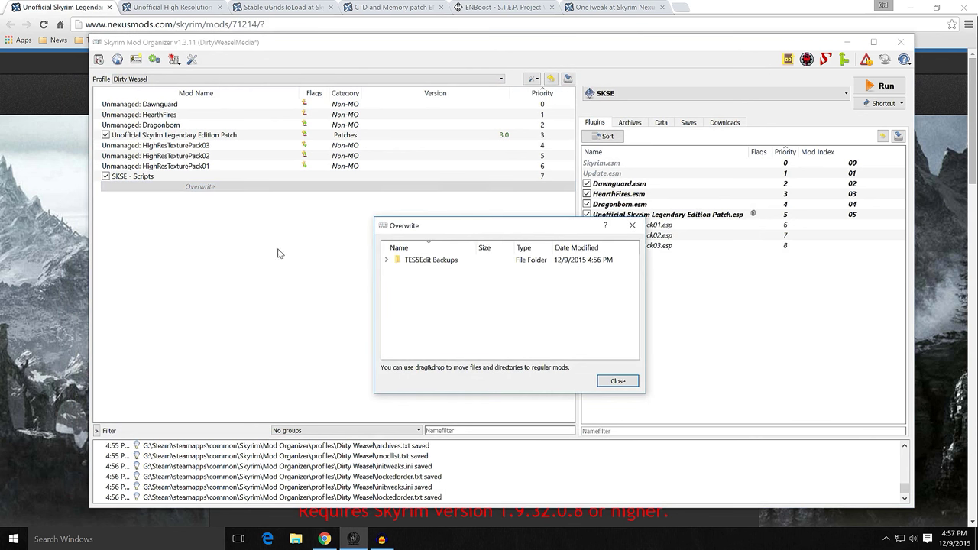
right_click(410, 261)
left_click(436, 276)
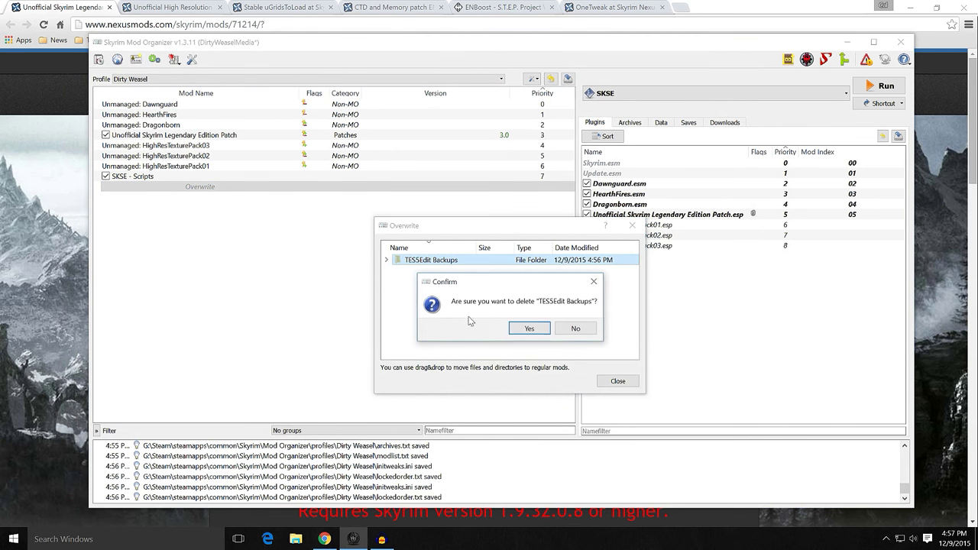
left_click(528, 328)
left_click(600, 386)
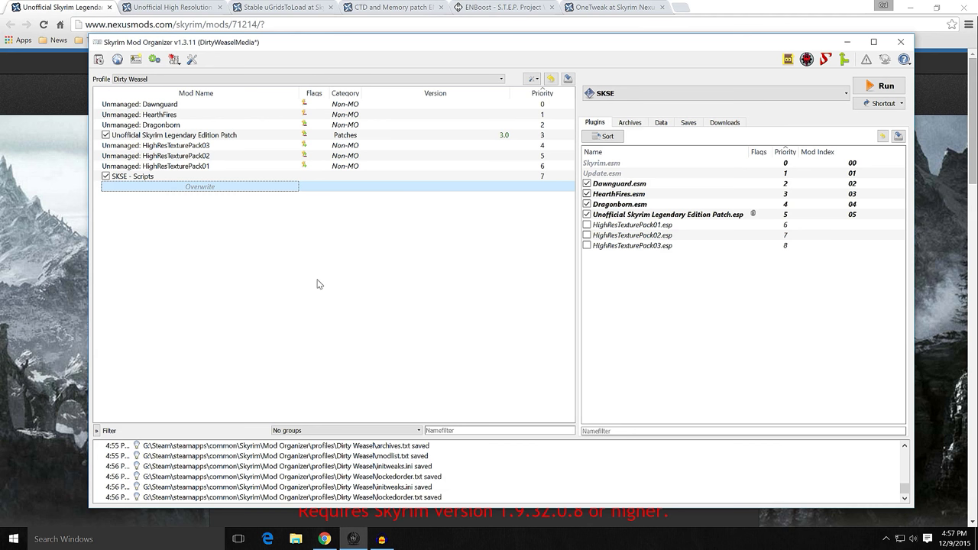
left_click(719, 124)
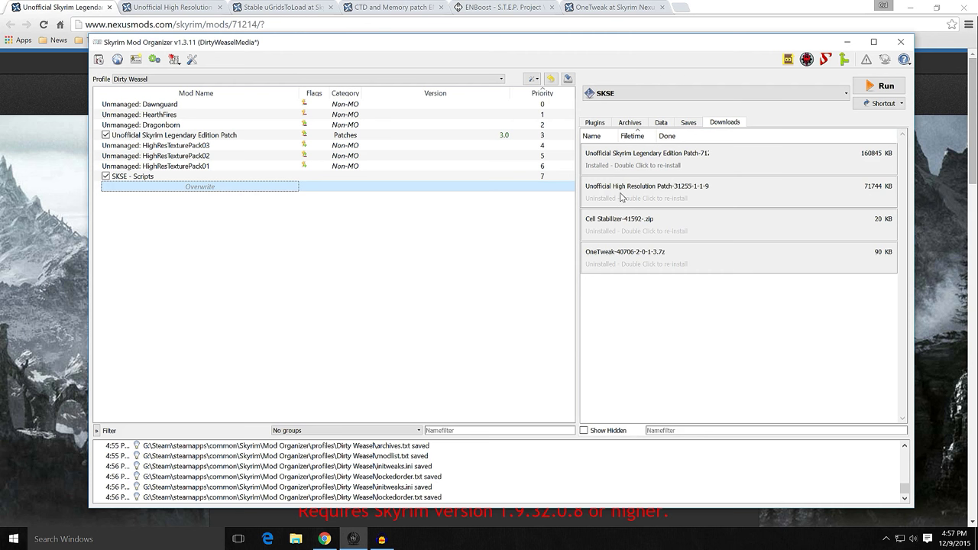
Bring the browser forward and close the USLEP mod page tab.
left_click(198, 10)
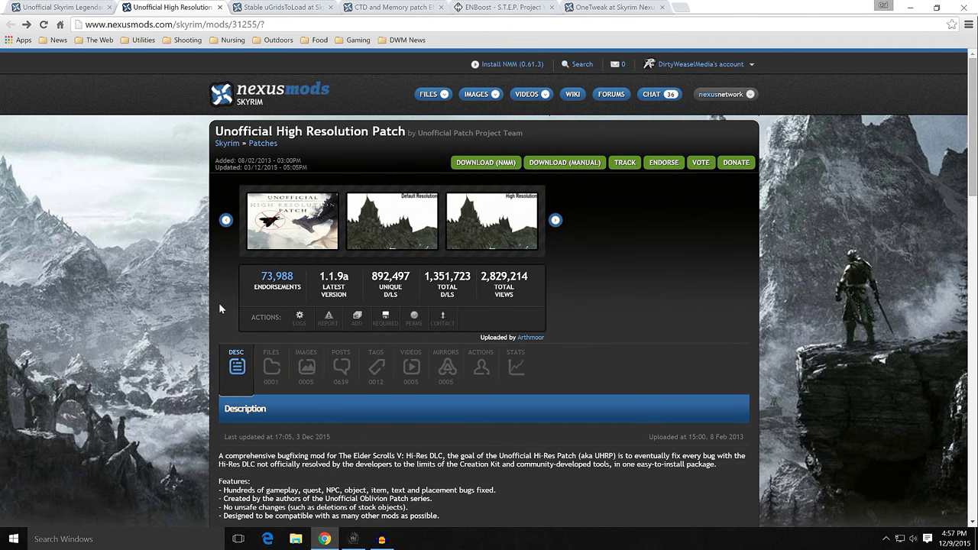
scroll(201, 336, "down", 3)
scroll(201, 337, "up", 3)
left_click(108, 8)
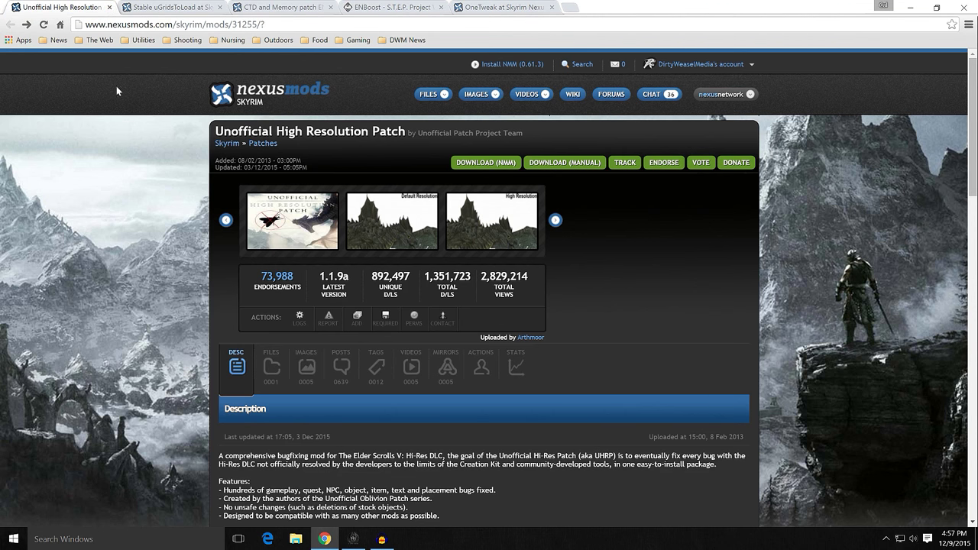
Review the Unofficial High Resolution Patch page, close its tab, and return to Mod Organizer.
scroll(181, 305, "down", 4)
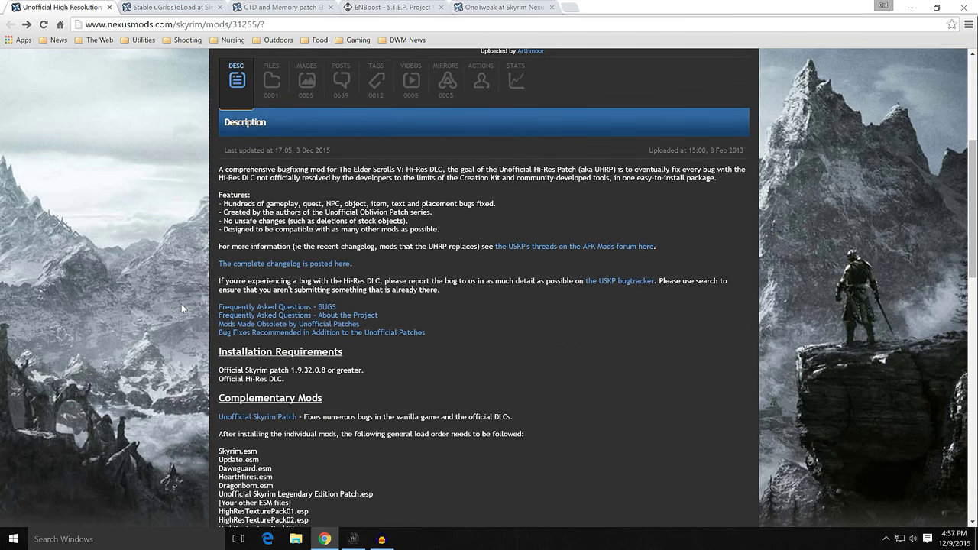
scroll(182, 303, "down", 1)
scroll(181, 302, "up", 5)
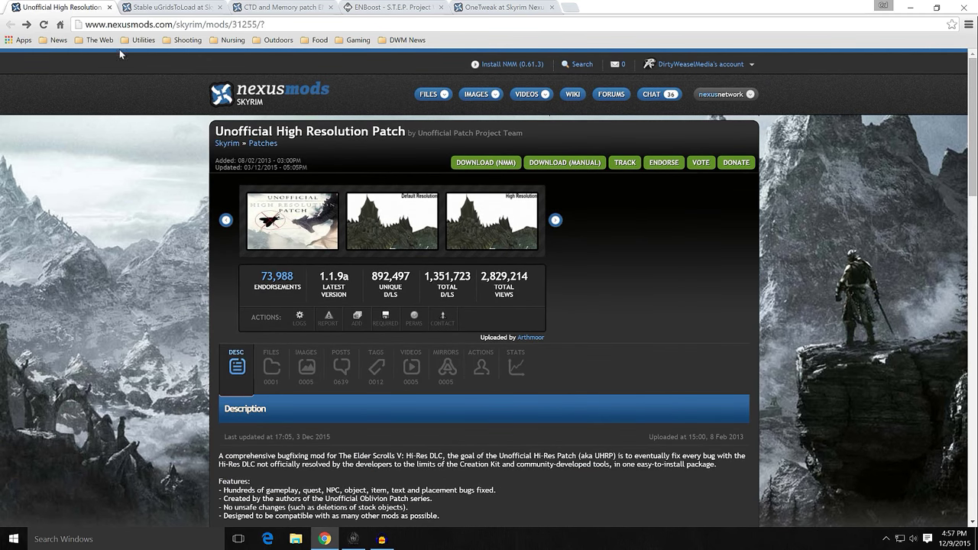
left_click(108, 8)
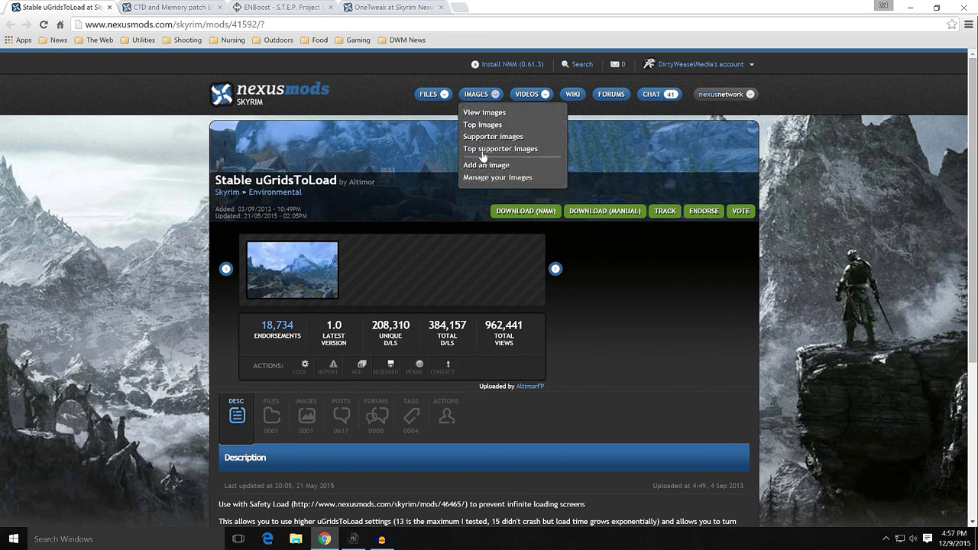
left_click(353, 540)
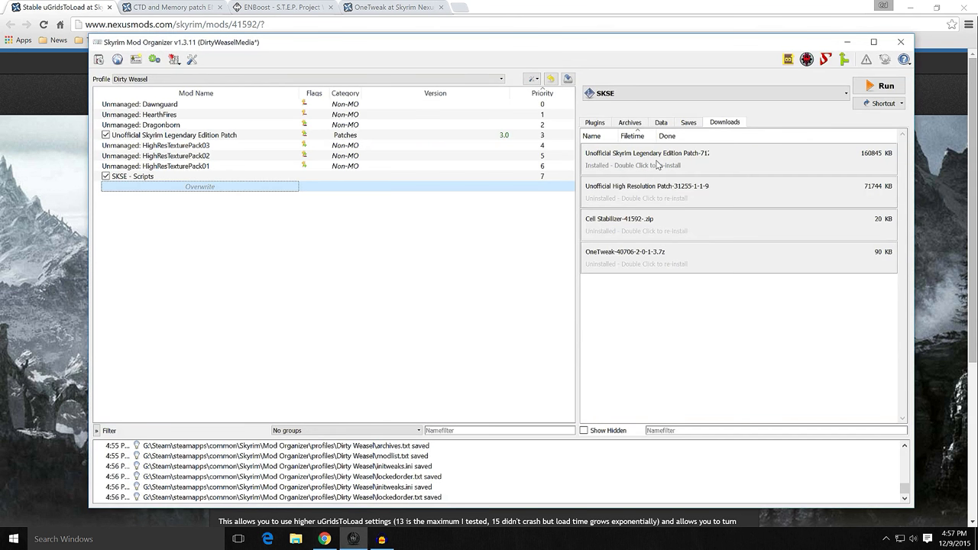
Install the Unofficial High Resolution Patch manually, leaving out Unofficial High Resolution Patch.esp.
double_click(658, 187)
left_click(467, 288)
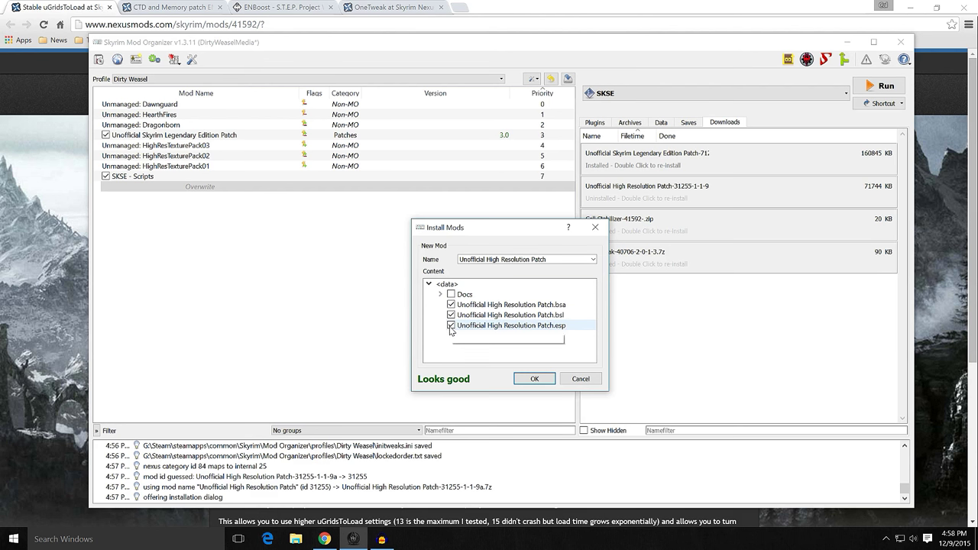
left_click(451, 326)
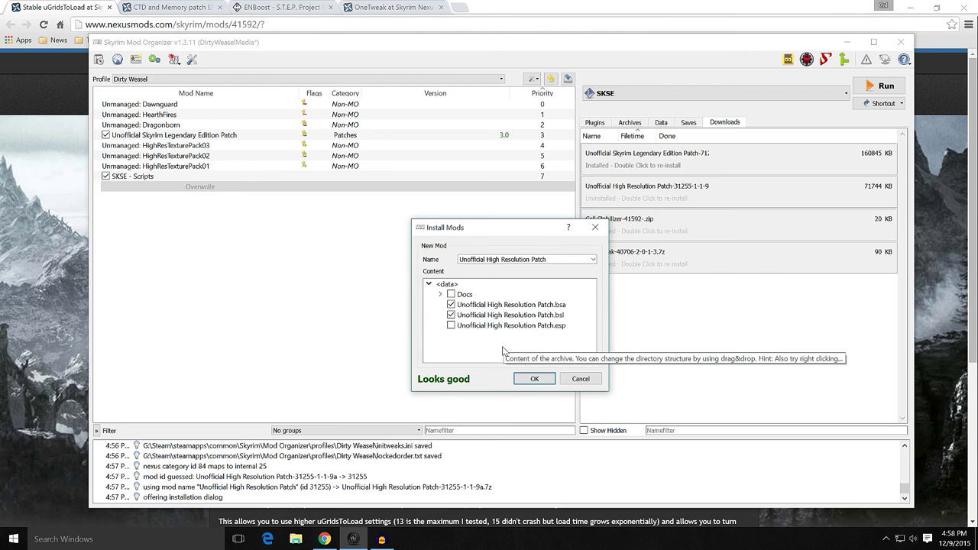
left_click(544, 379)
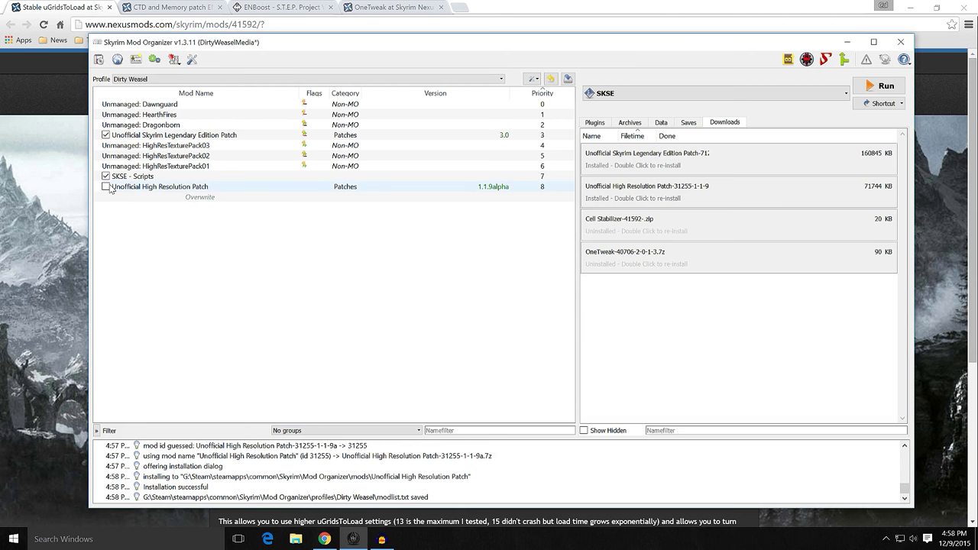
Enable the patch and move it to priority 7 above SKSE - Scripts, keeping its name.
left_click(106, 187)
left_click_drag(153, 191, 162, 176)
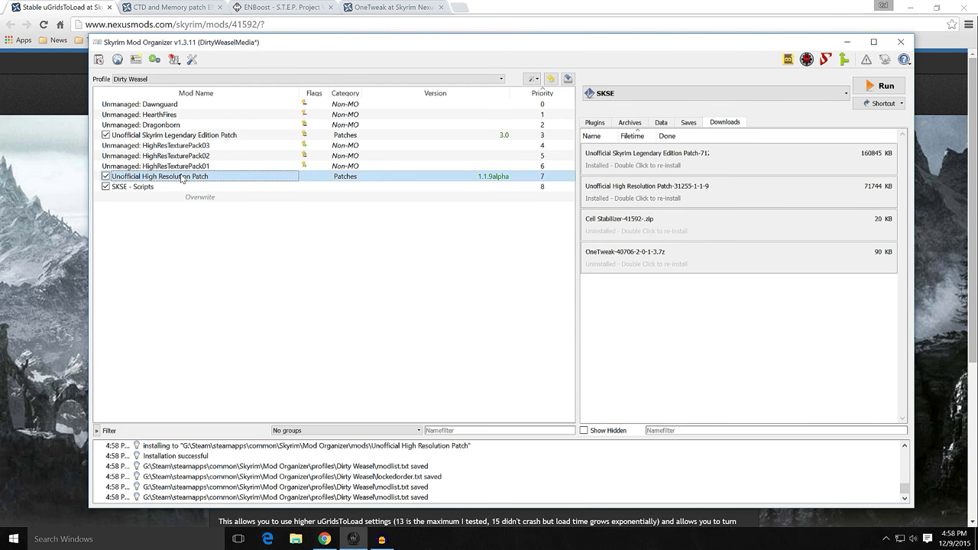
left_click(291, 176)
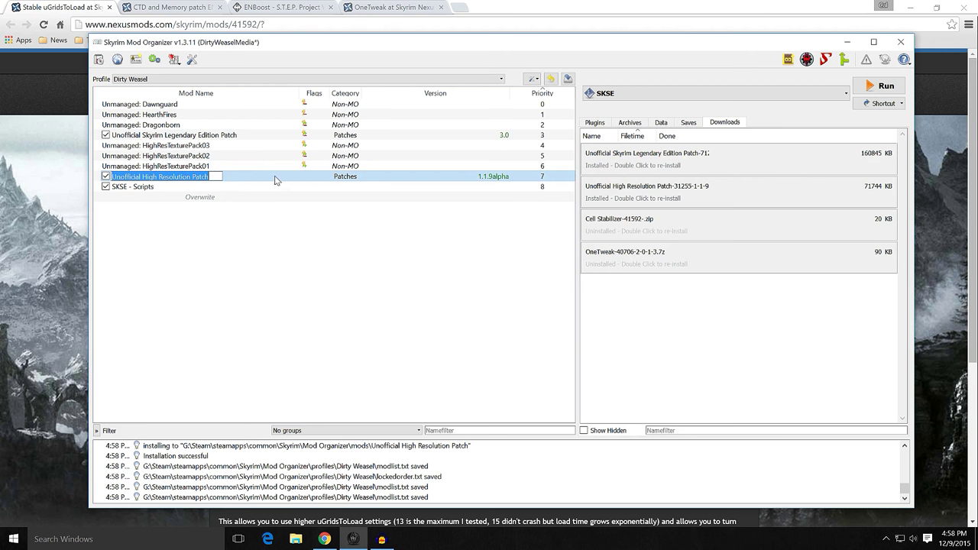
left_click(277, 205)
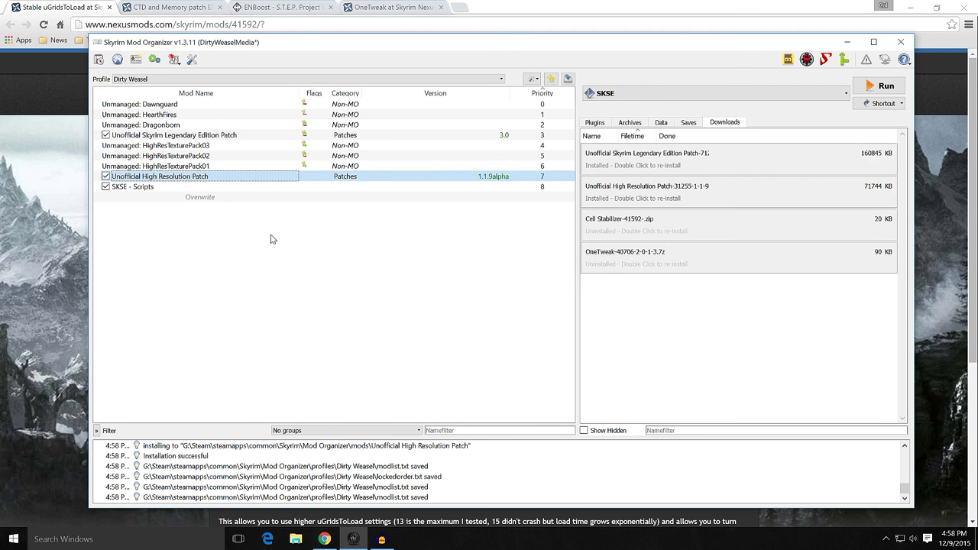
Refresh the mod list.
right_click(272, 177)
mouse_move(306, 170)
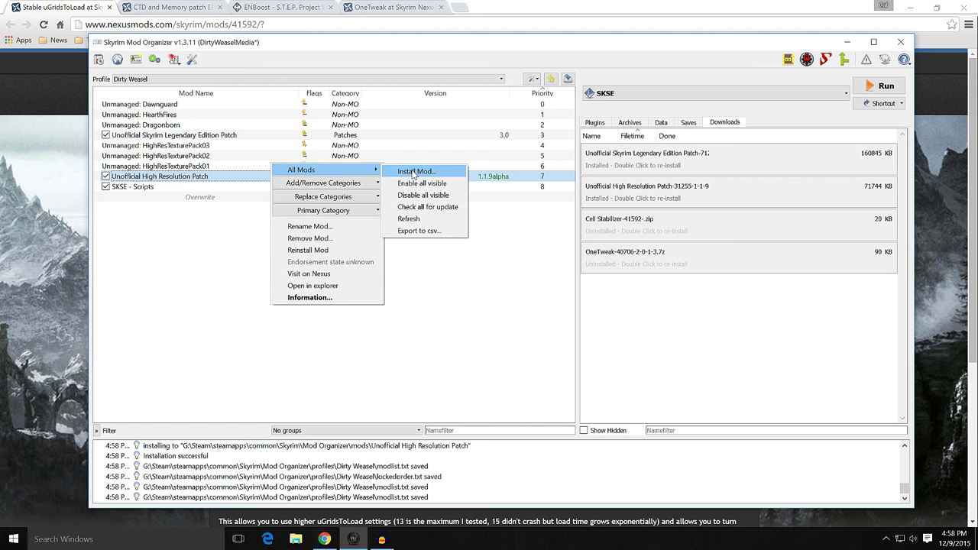
left_click(410, 218)
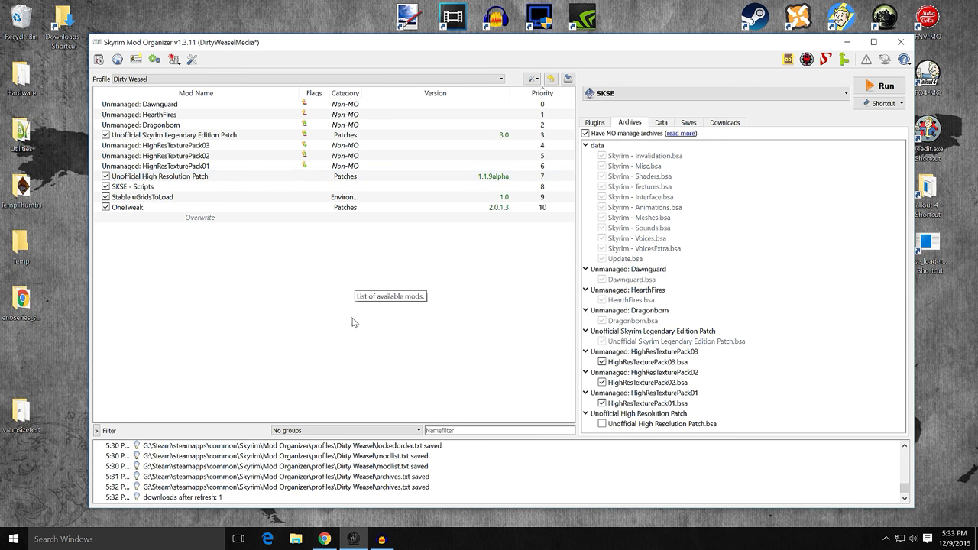
Tick Unofficial High Resolution Patch.bsa in the archive list.
left_click(595, 123)
left_click(632, 123)
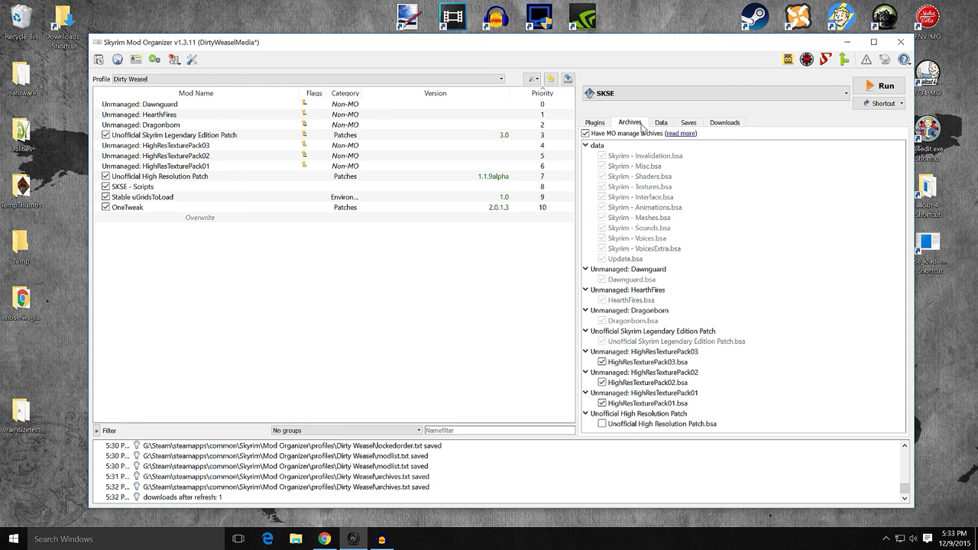
left_click(602, 424)
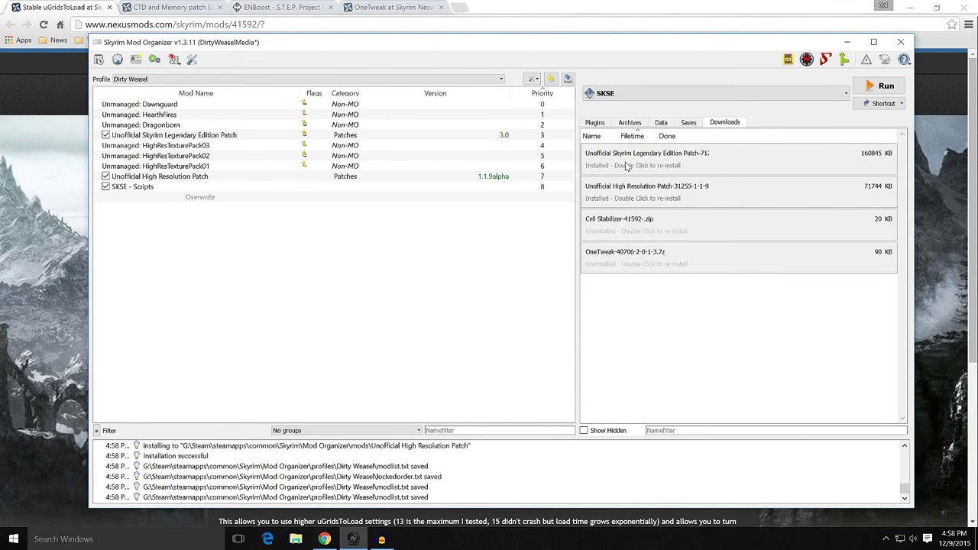
Remove the Legendary Edition and High Resolution Patch downloads from view, then check the uGridsToLoad Nexus page.
right_click(628, 162)
left_click(644, 190)
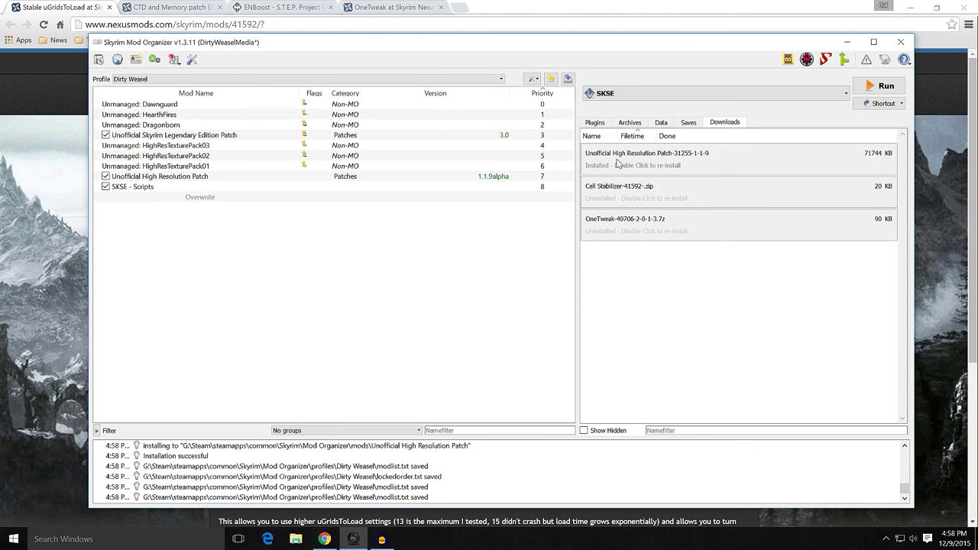
right_click(617, 158)
left_click(642, 191)
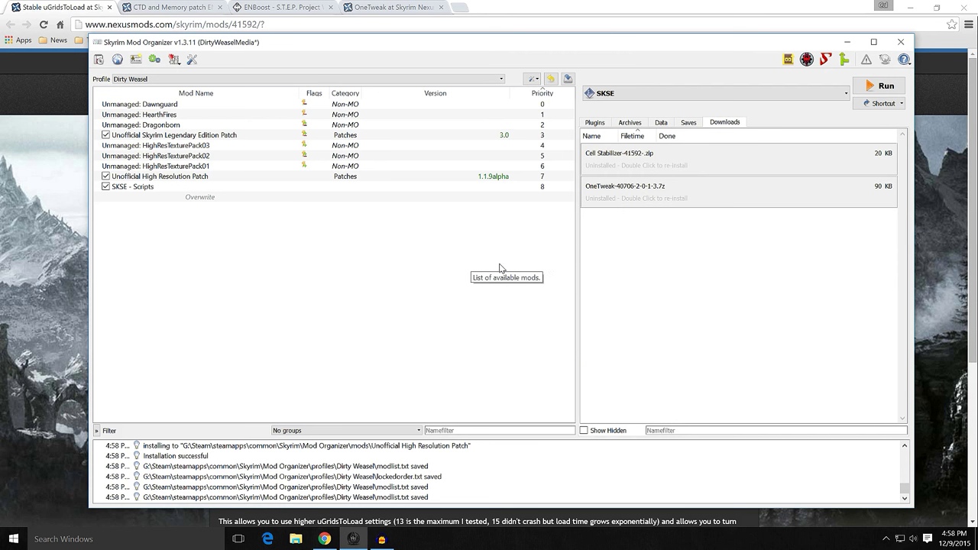
left_click(65, 254)
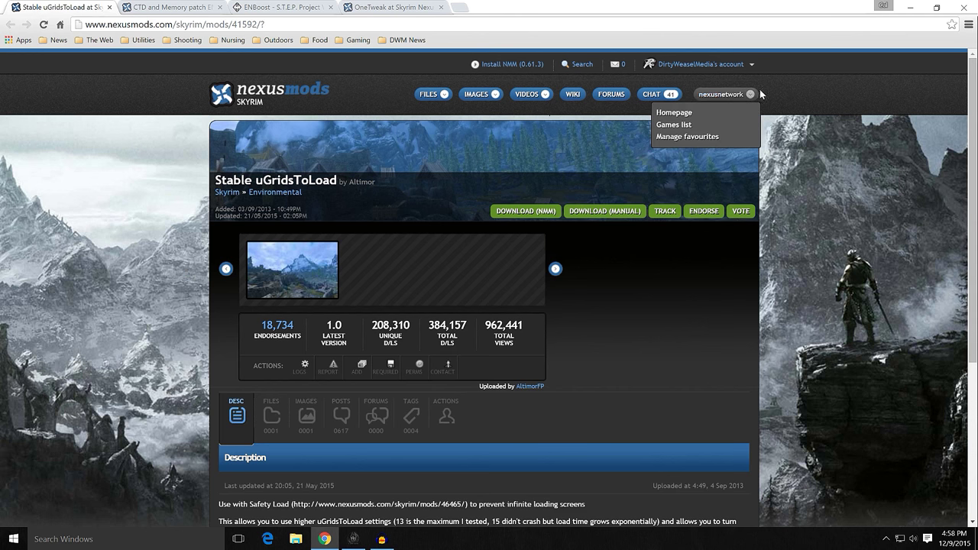
left_click(911, 9)
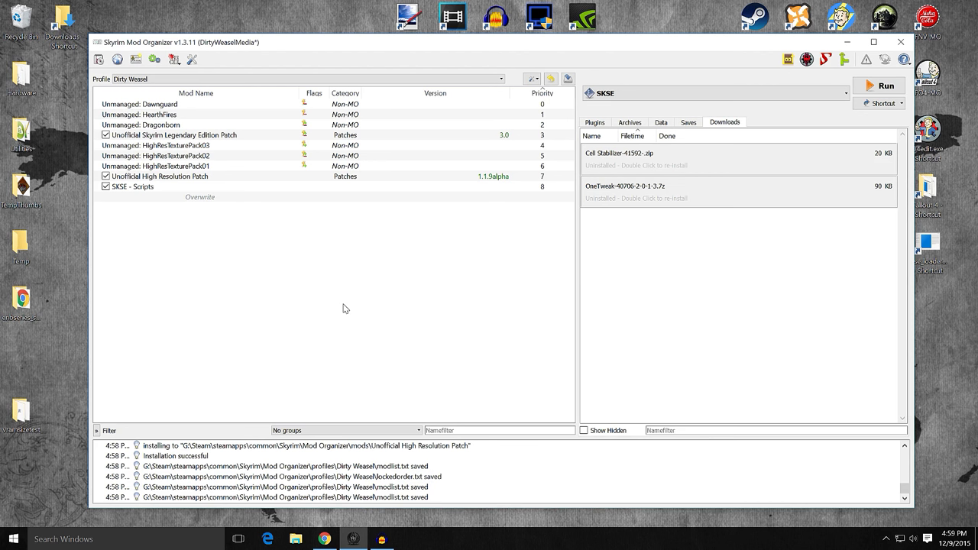
Install Cell Stabilizer manually with Data as data directory, enabling Stable uGridsToLoad at priority 9.
double_click(623, 165)
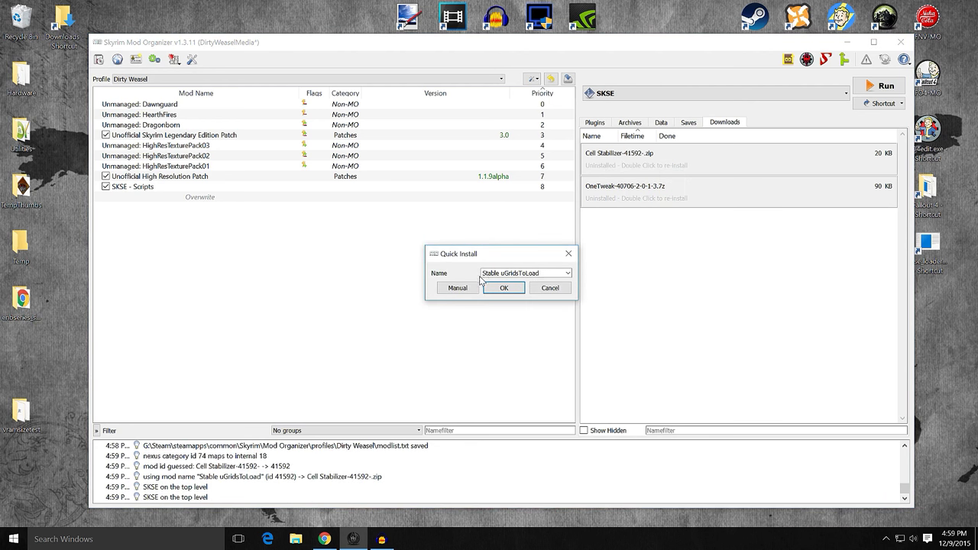
left_click(473, 289)
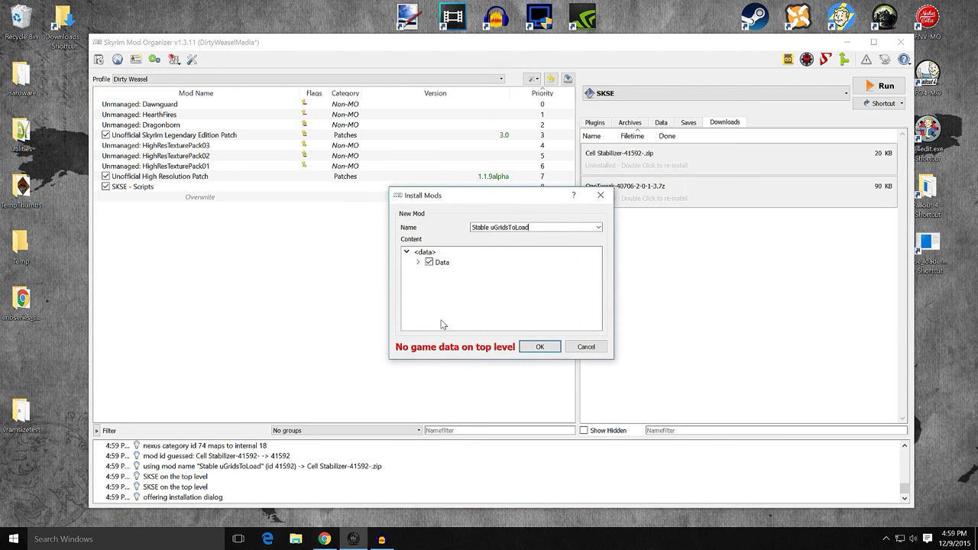
right_click(442, 264)
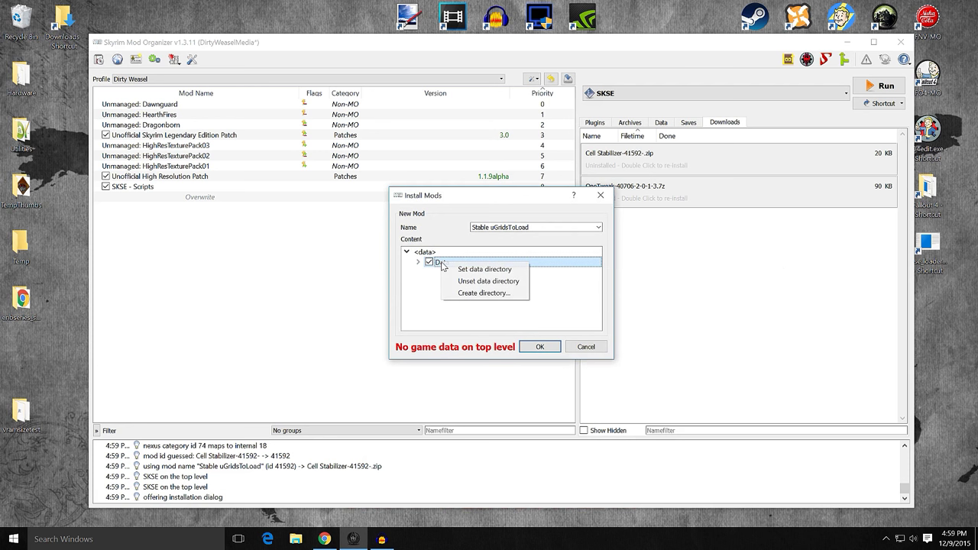
left_click(463, 269)
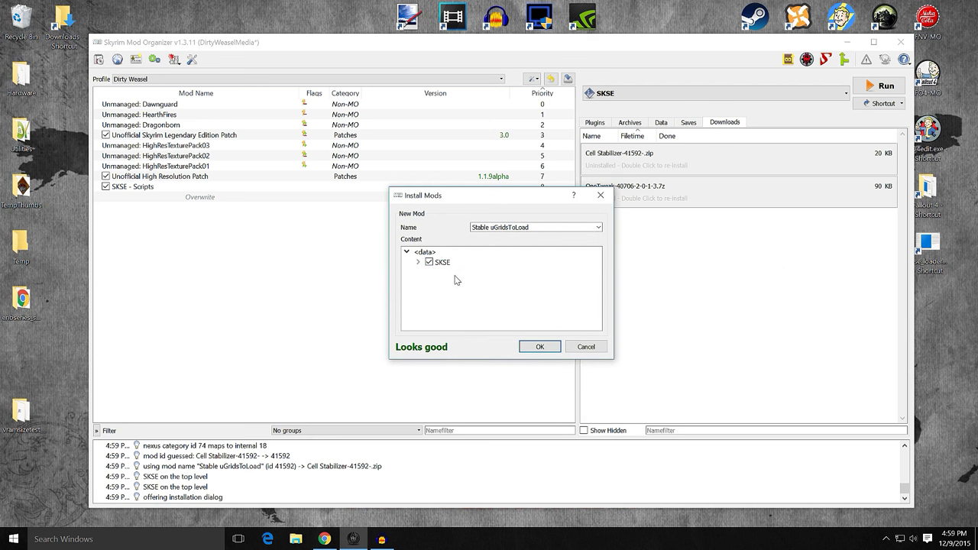
left_click(538, 347)
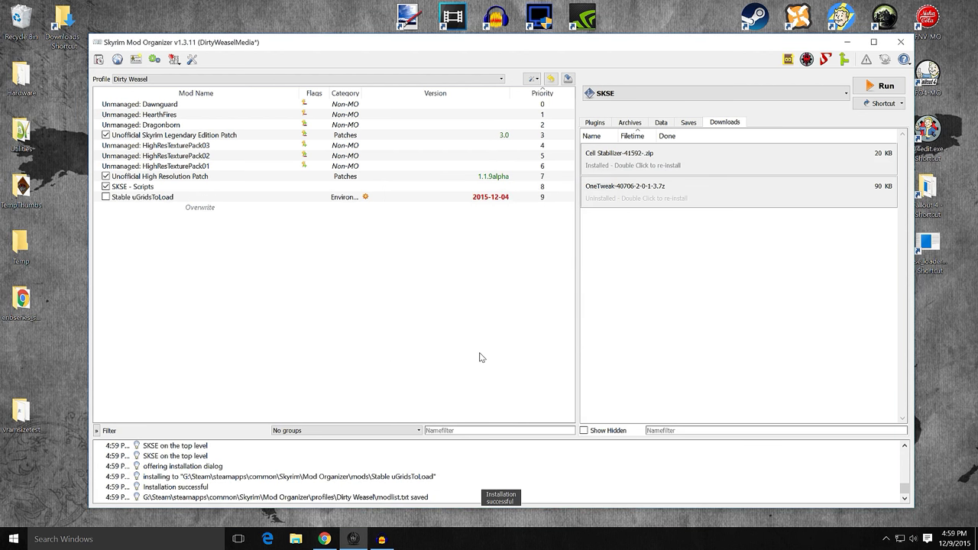
left_click(105, 197)
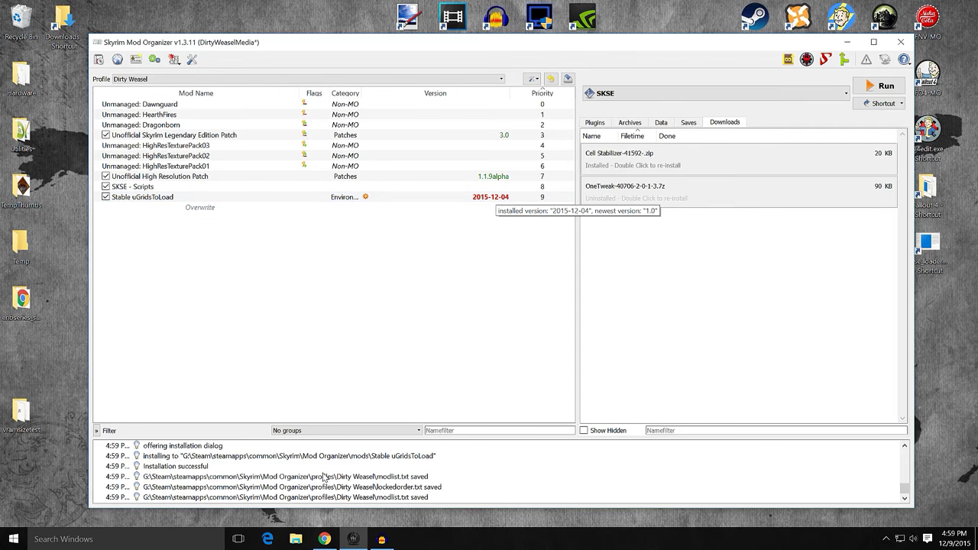
left_click(324, 538)
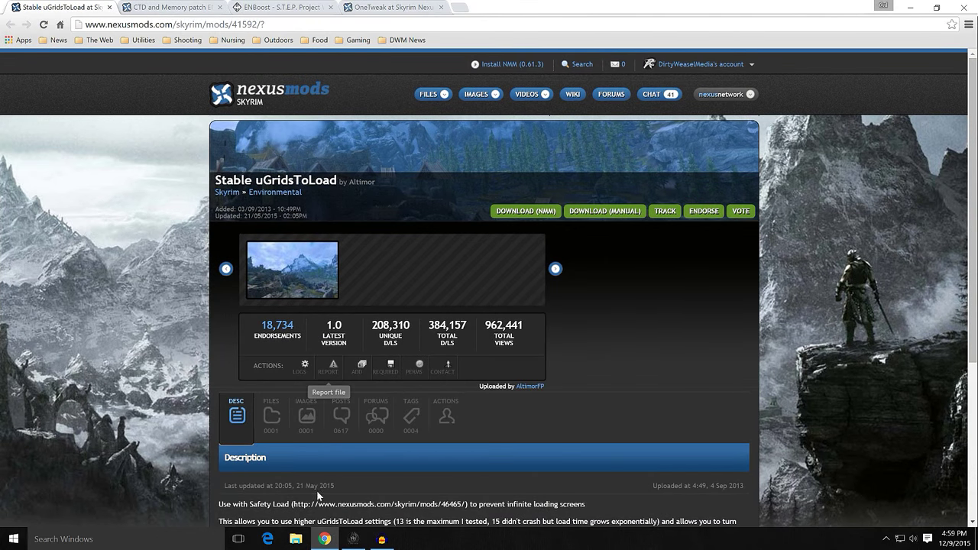
Change Stable uGridsToLoad's version to 1.0 in its Nexus Info page and close the dialog.
left_click(353, 538)
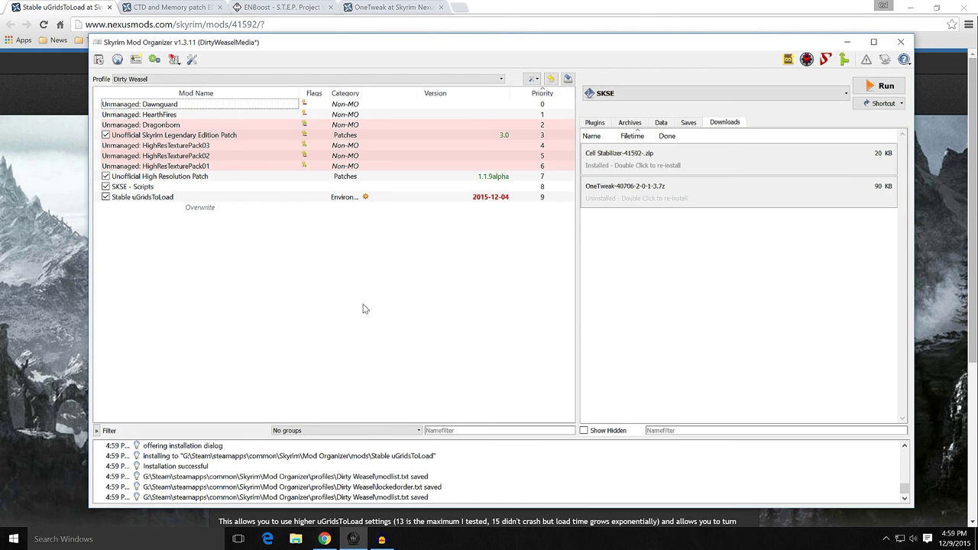
double_click(471, 202)
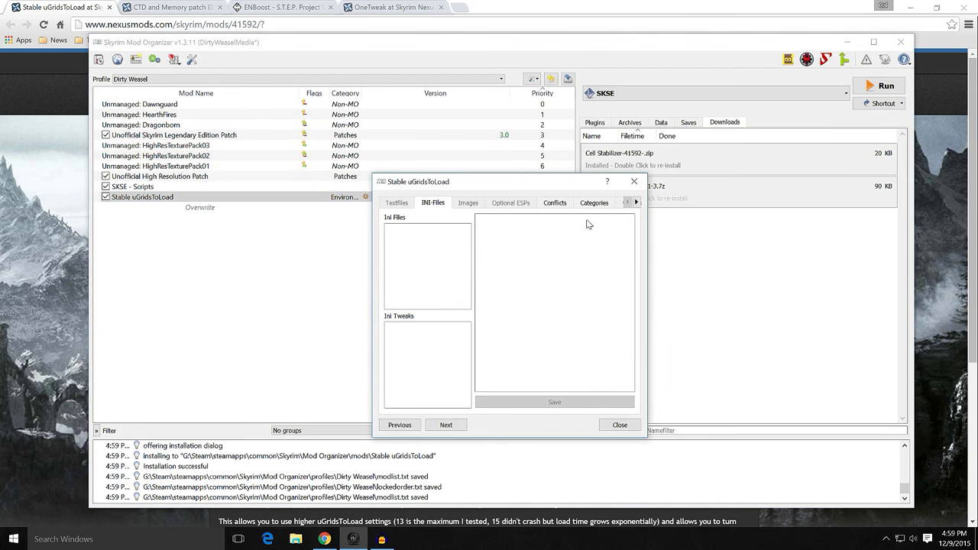
left_click(637, 203)
left_click(636, 203)
left_click(637, 203)
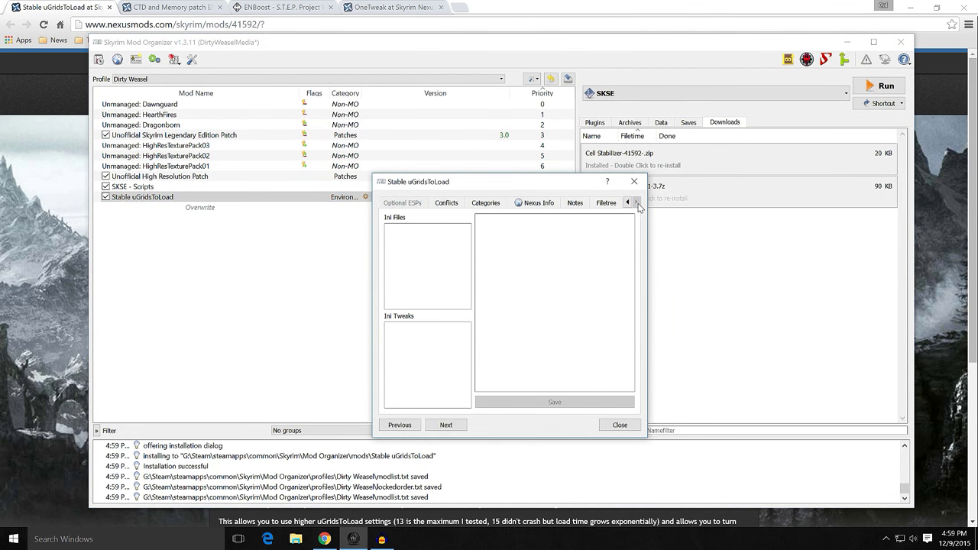
left_click(537, 203)
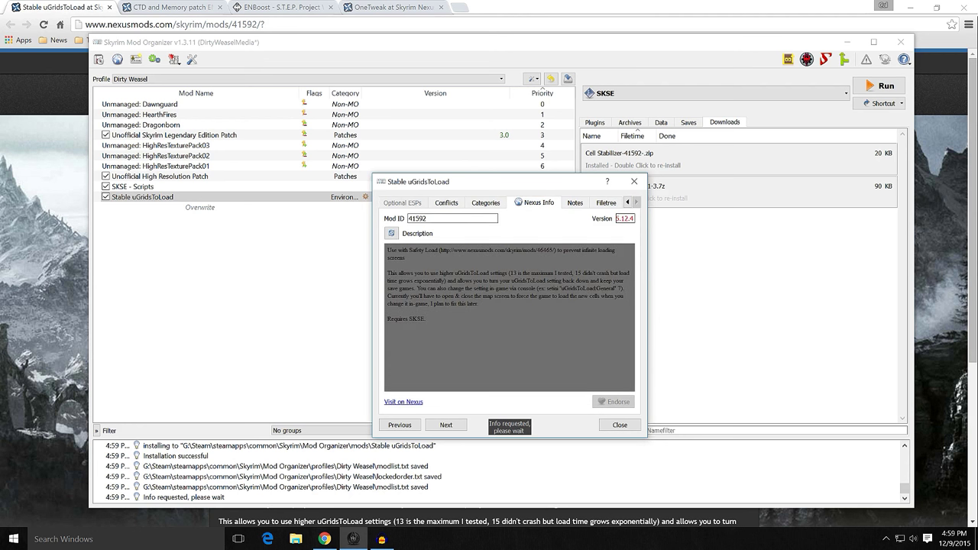
type("1.0")
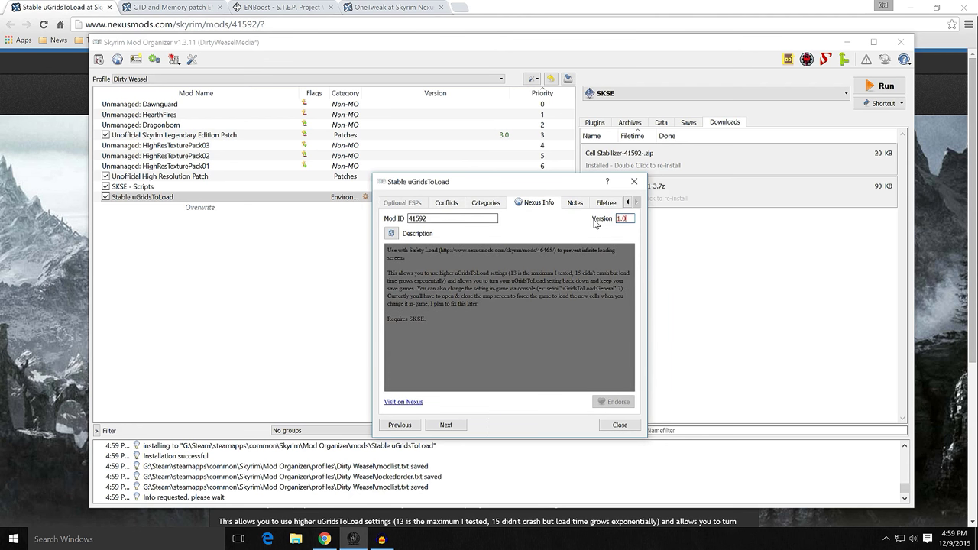
left_click(616, 426)
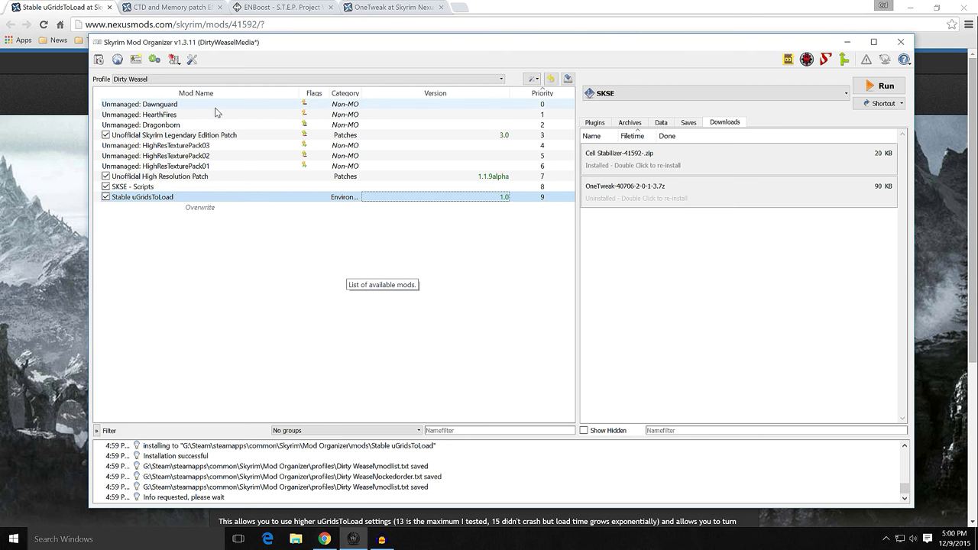
Review the uGridsToLoad setting in the Configurator's General section and close without saving.
left_click(175, 61)
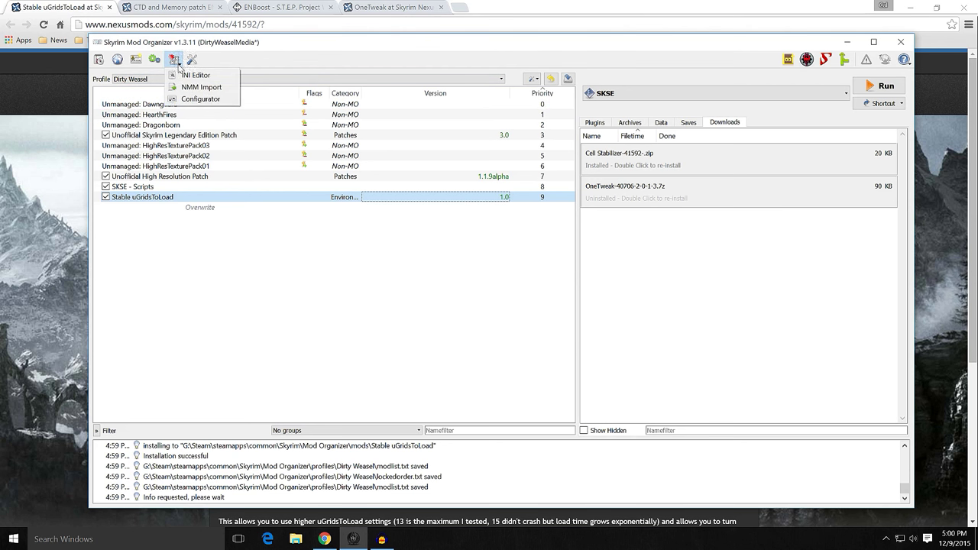
left_click(195, 98)
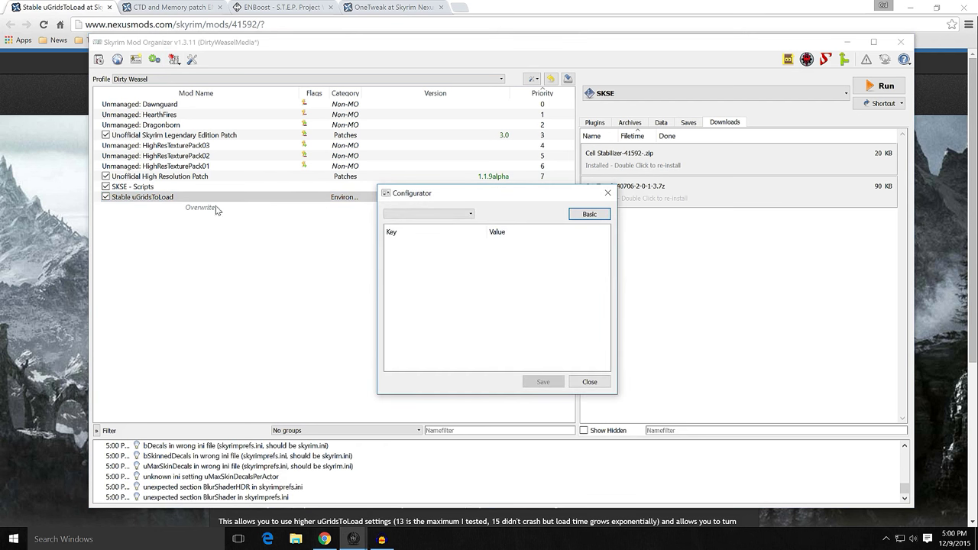
left_click(427, 213)
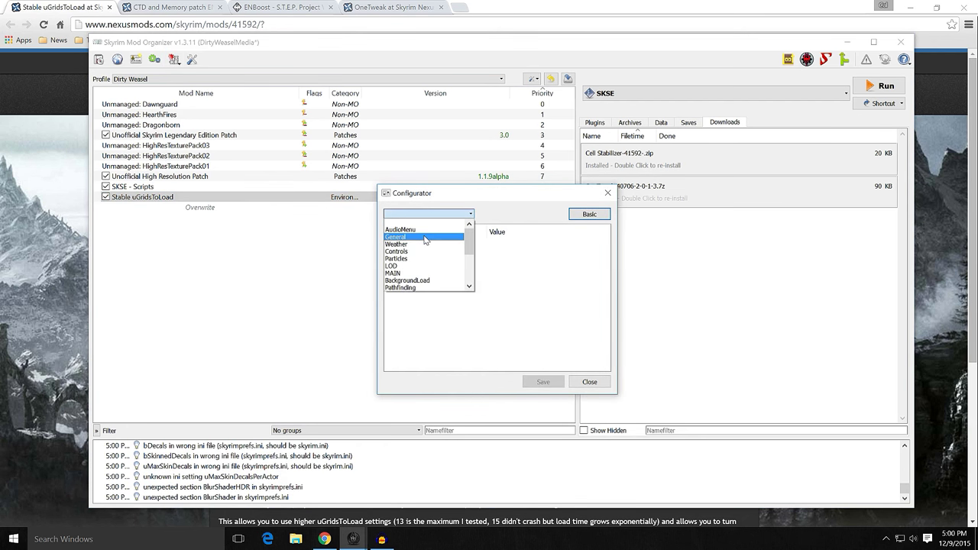
left_click(425, 239)
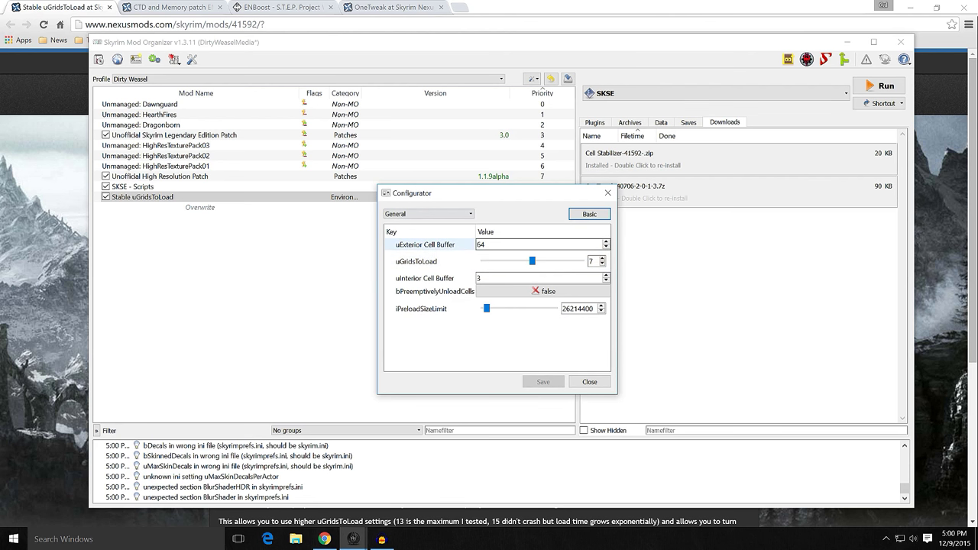
mouse_move(456, 245)
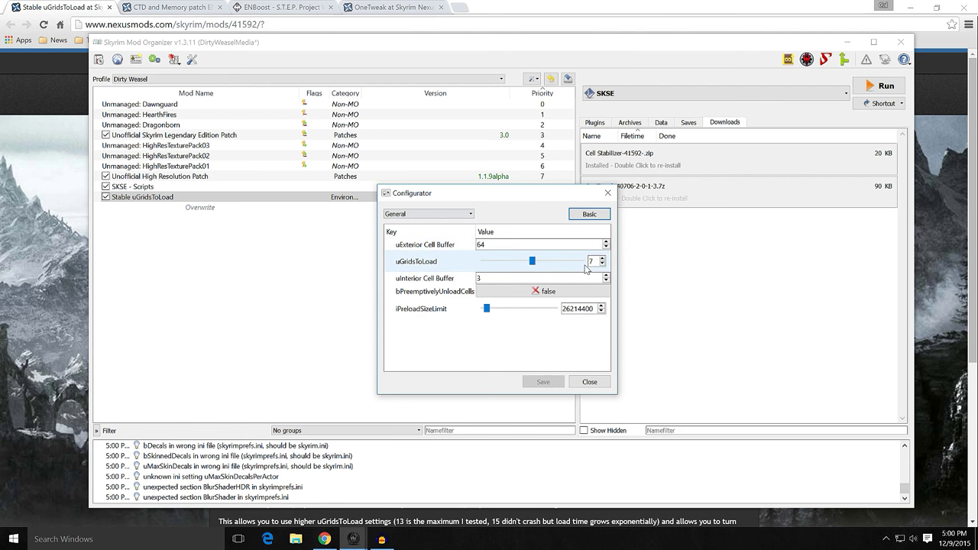
mouse_move(450, 279)
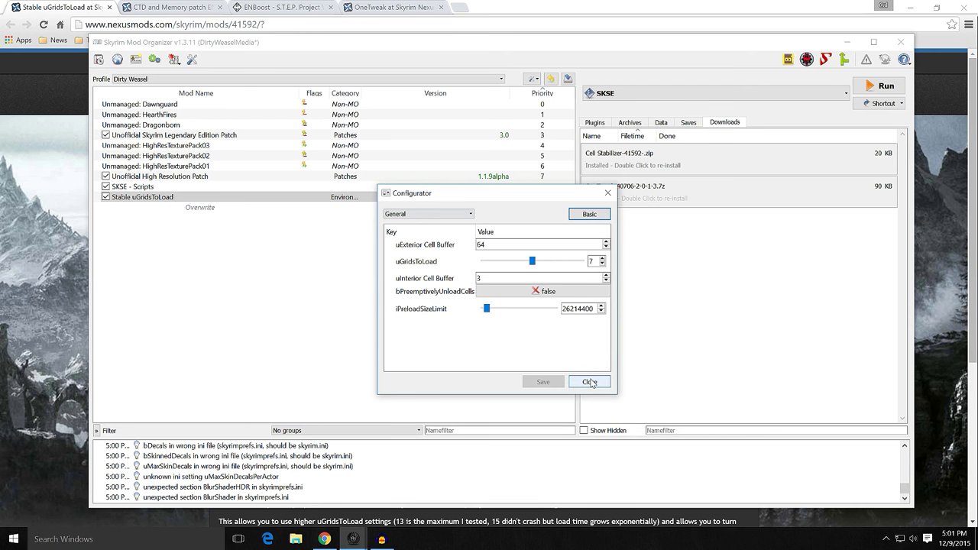
left_click(590, 382)
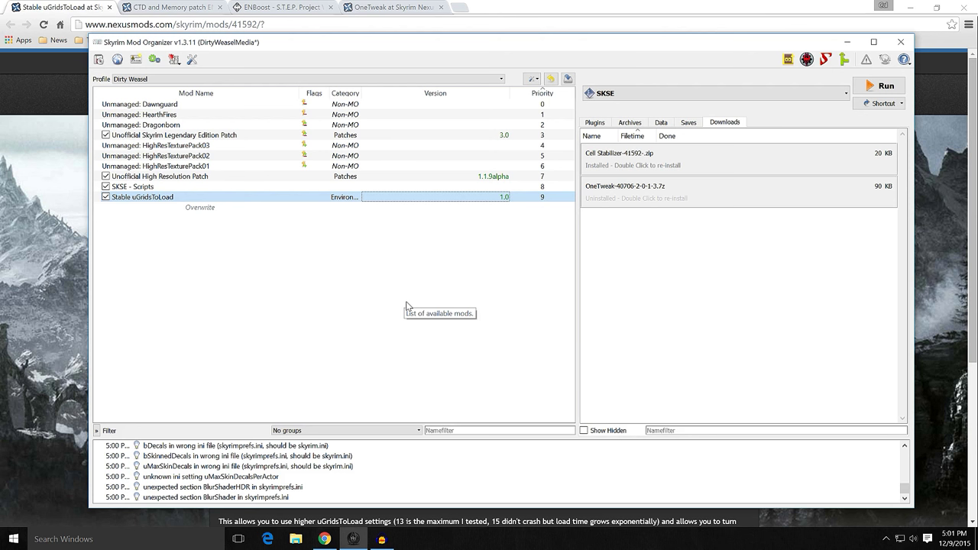
Remove the Cell Stabilizer download from view and minimize Mod Organizer.
right_click(642, 163)
left_click(658, 192)
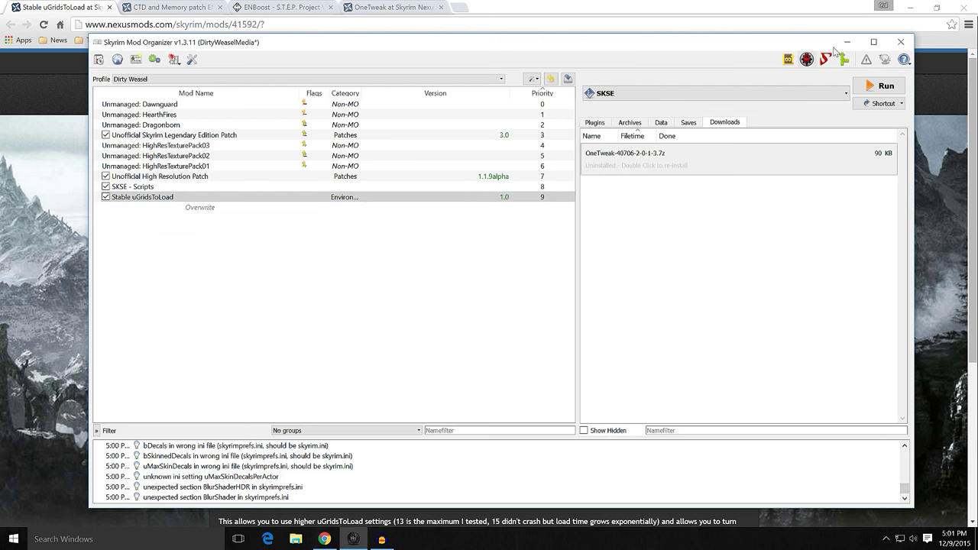
left_click(846, 44)
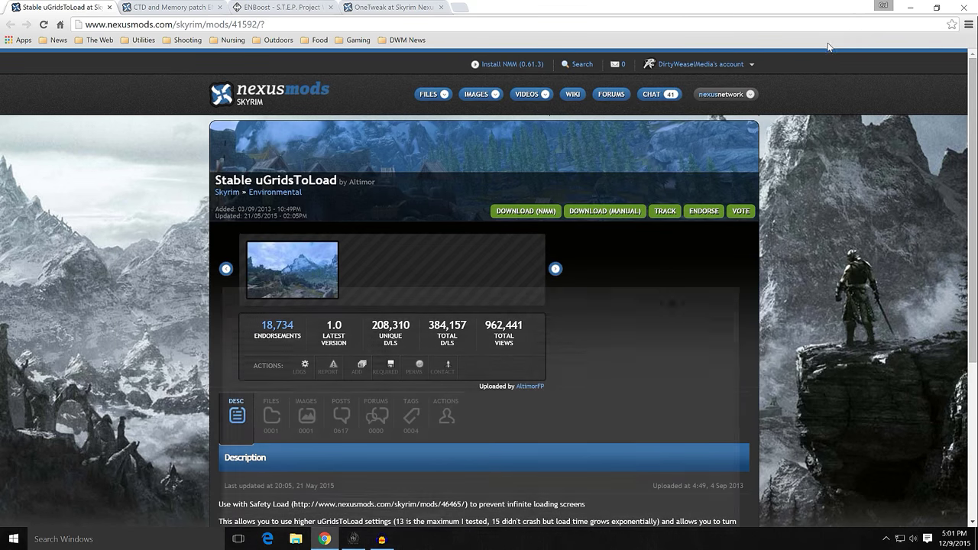
Close the Stable uGridsToLoad tab and look over the ENBoost files list.
left_click(110, 7)
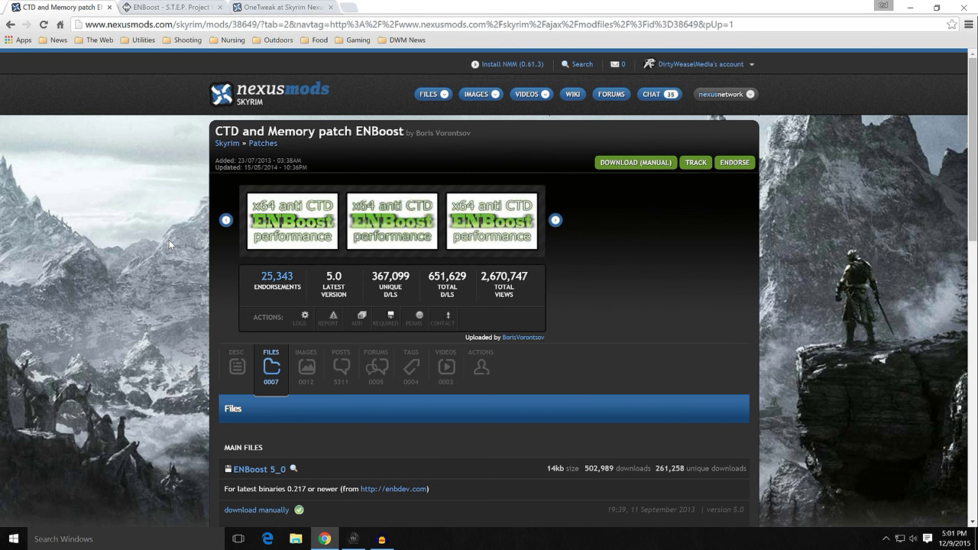
scroll(188, 225, "down", 2)
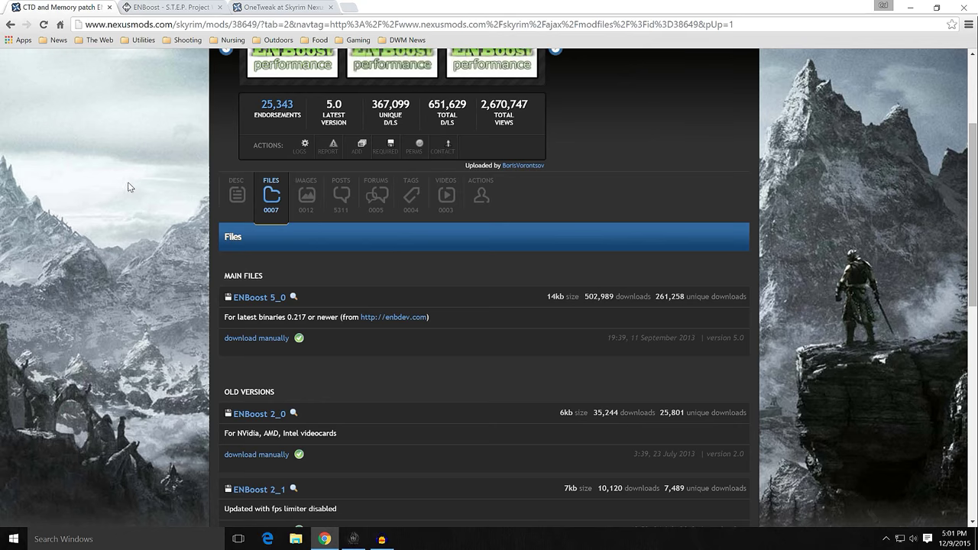
scroll(72, 243, "up", 2)
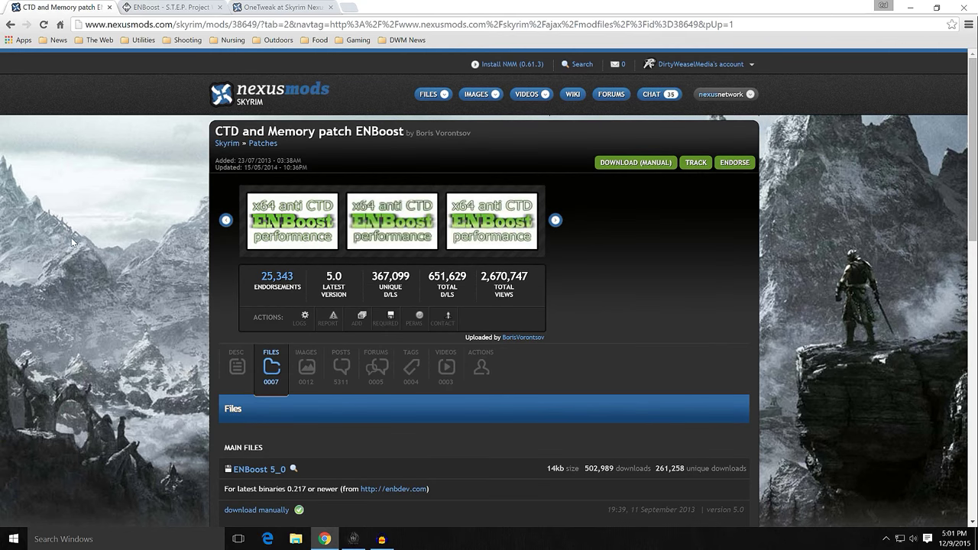
Close the CTD and Memory patch tab and open the STEP Wiki's ENB binary link in a new tab.
left_click(110, 8)
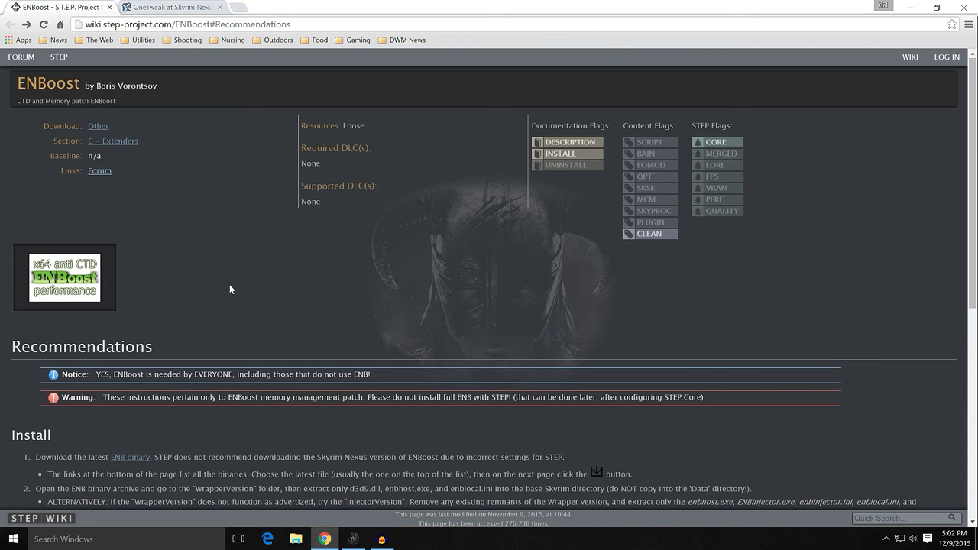
scroll(229, 289, "down", 3)
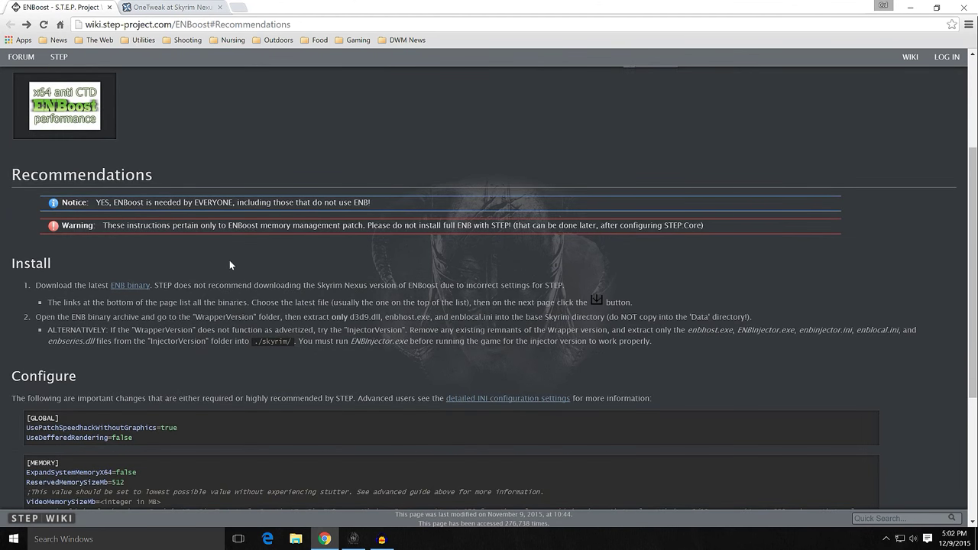
scroll(229, 264, "down", 1)
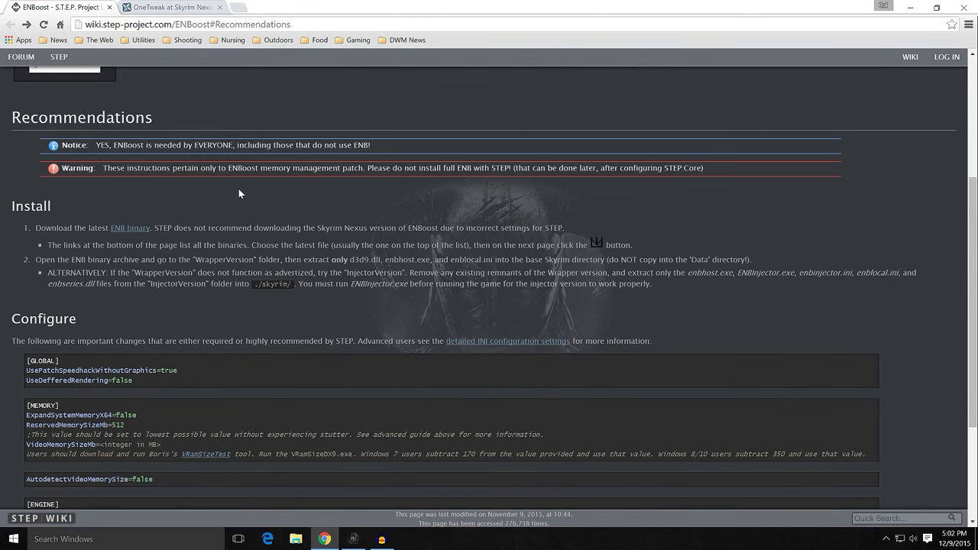
right_click(133, 237)
left_click(160, 240)
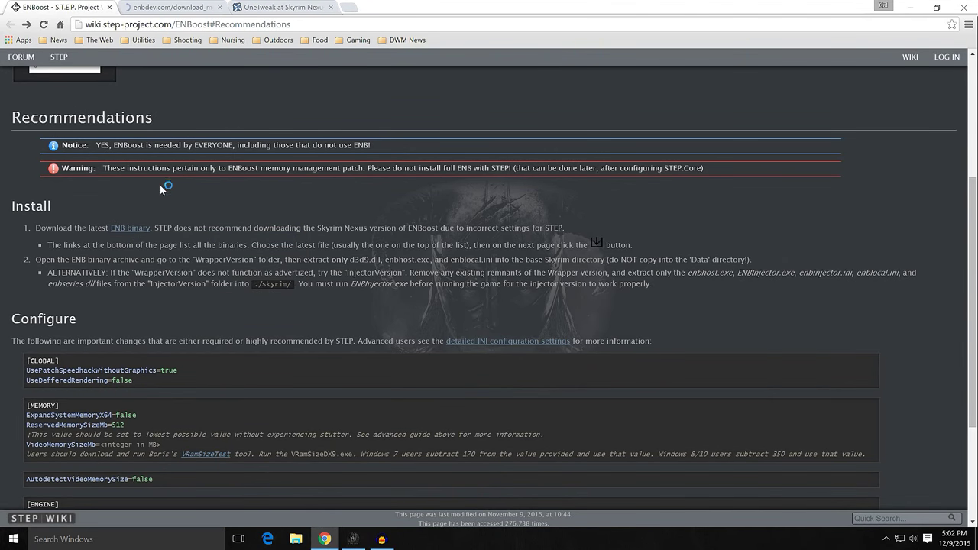
left_click(153, 8)
Browse the enbdev version list, close the TES Skyrim tab, and minimize the browser.
scroll(177, 341, "down", 2)
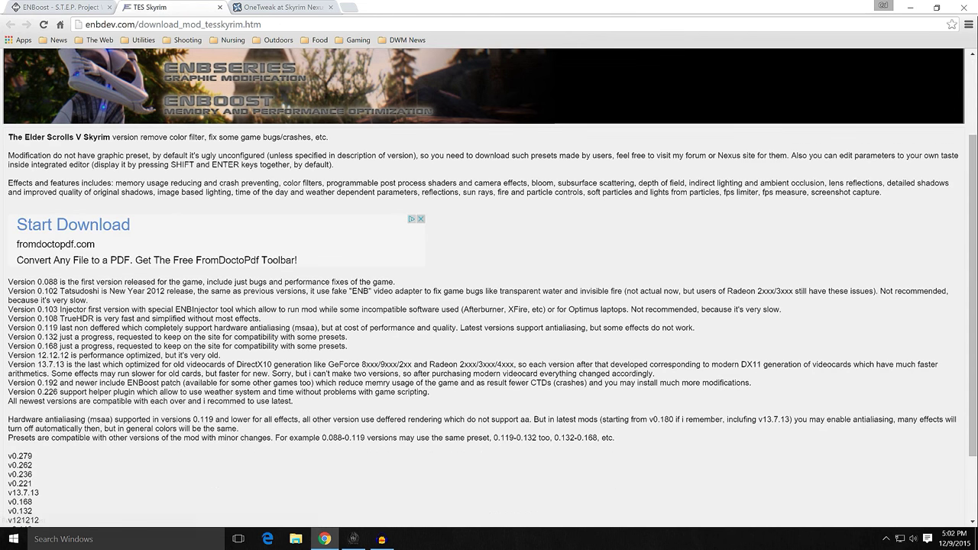
scroll(30, 370, "down", 2)
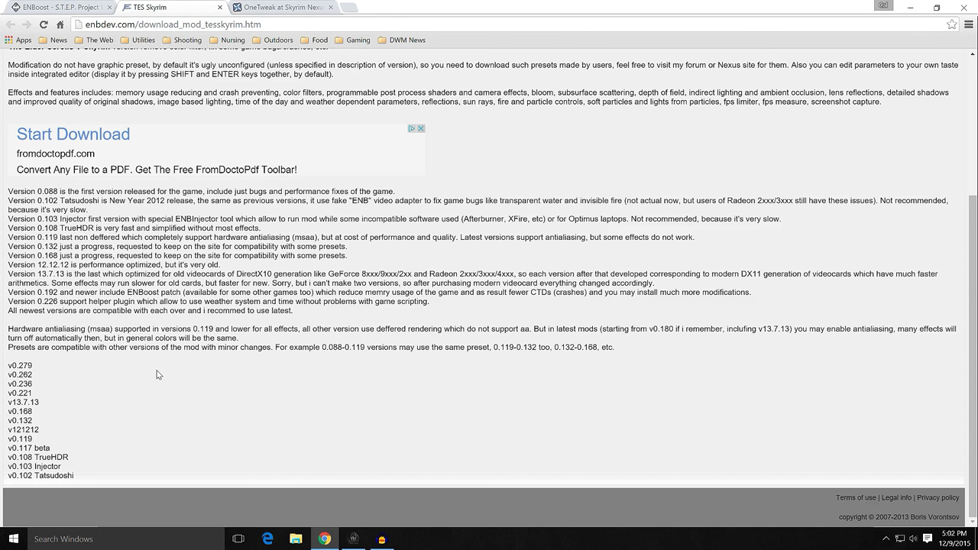
scroll(183, 375, "up", 3)
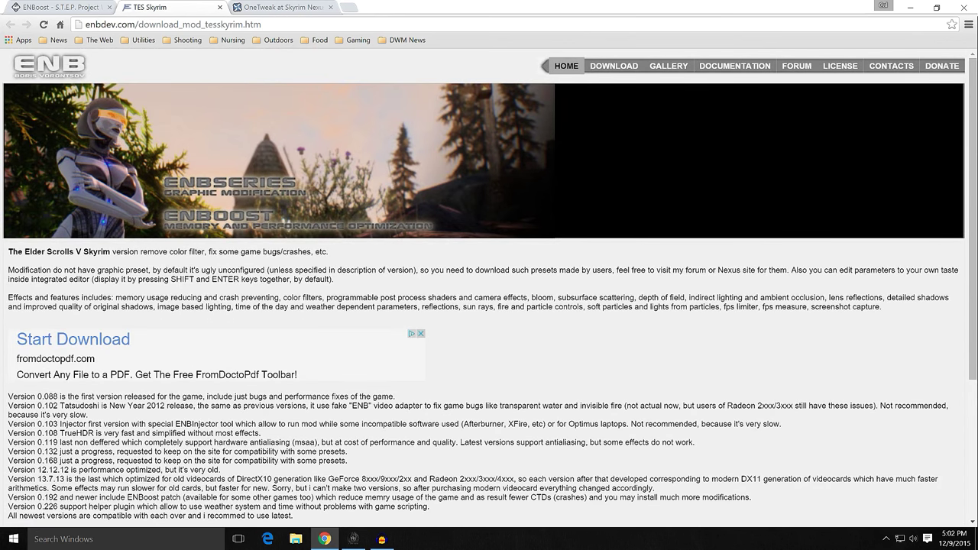
left_click(220, 8)
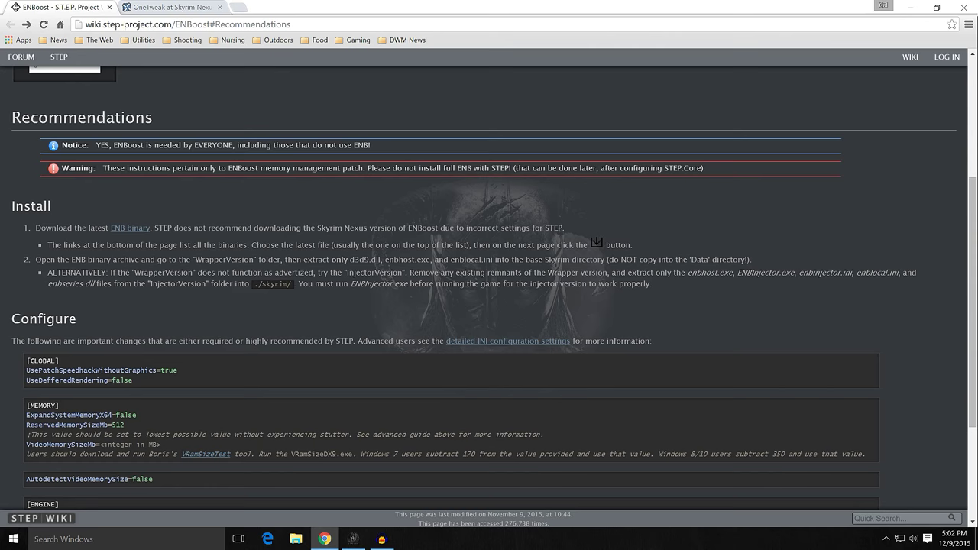
left_click(910, 7)
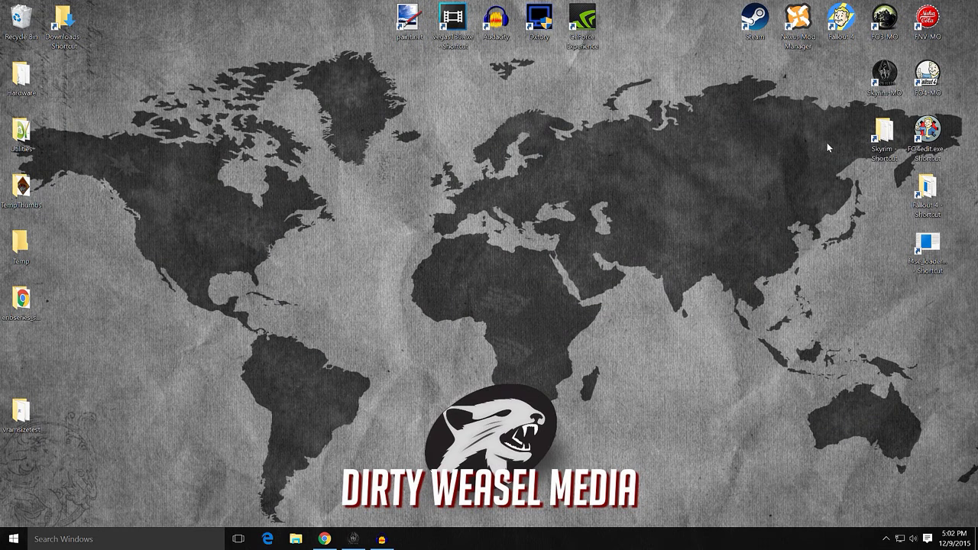
Open enblocal.ini from the Skyrim game folder in Notepad++, then return to the ENBoost wiki.
double_click(875, 139)
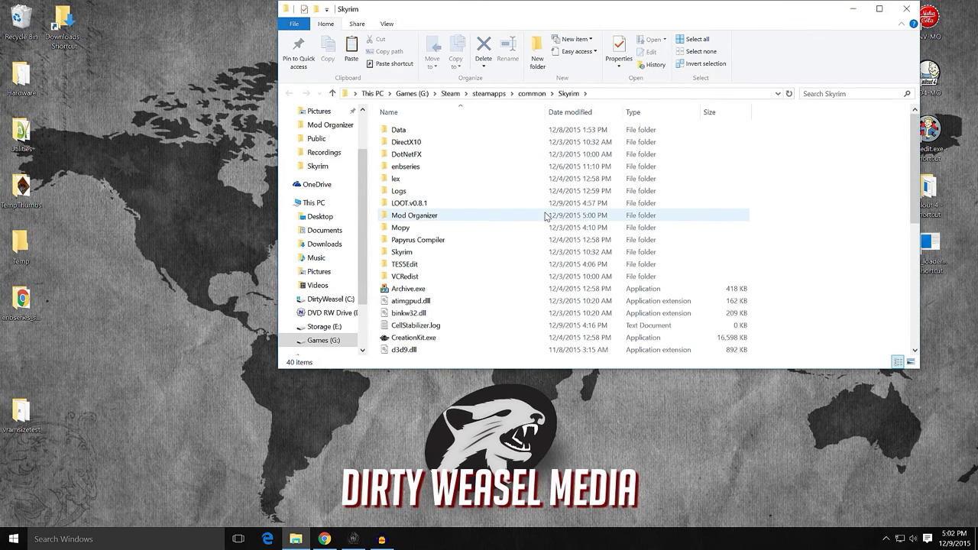
scroll(544, 221, "down", 4)
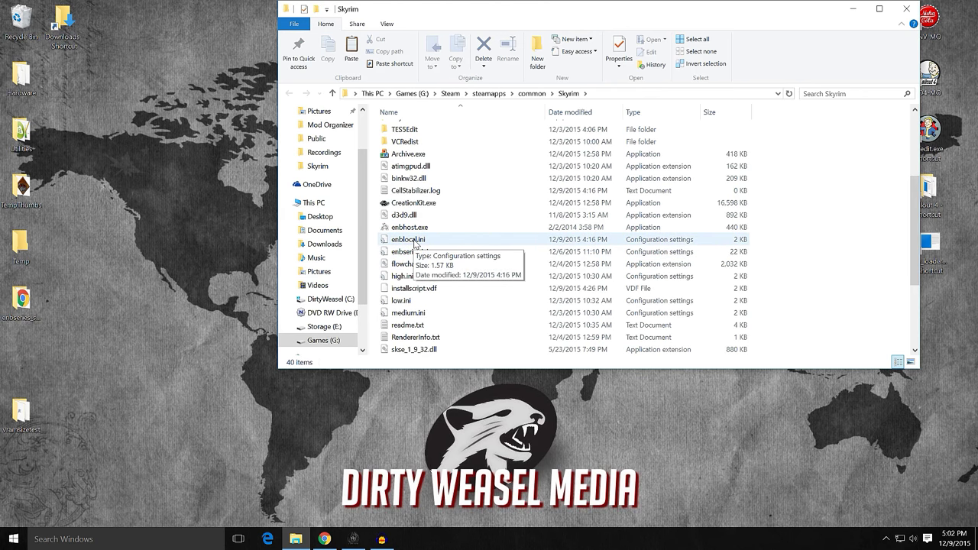
right_click(415, 243)
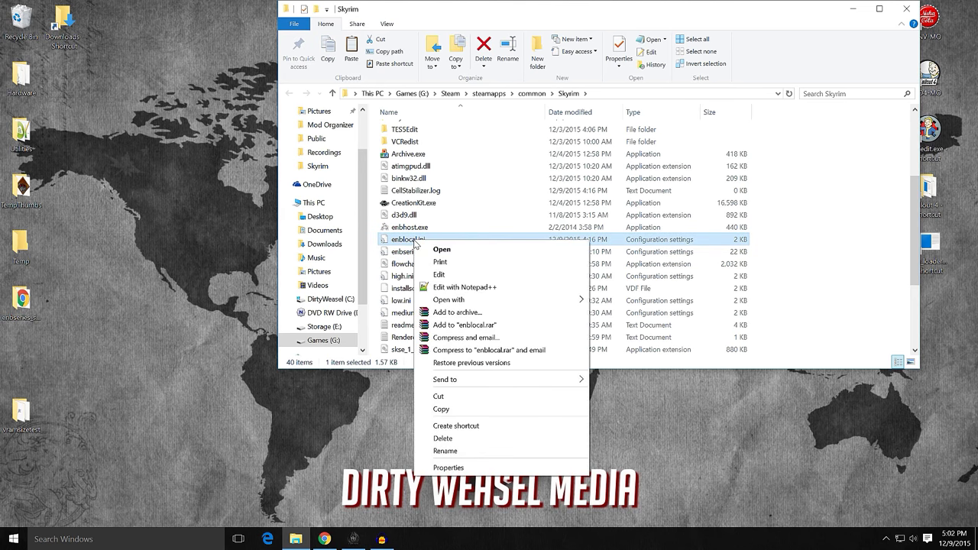
left_click(452, 288)
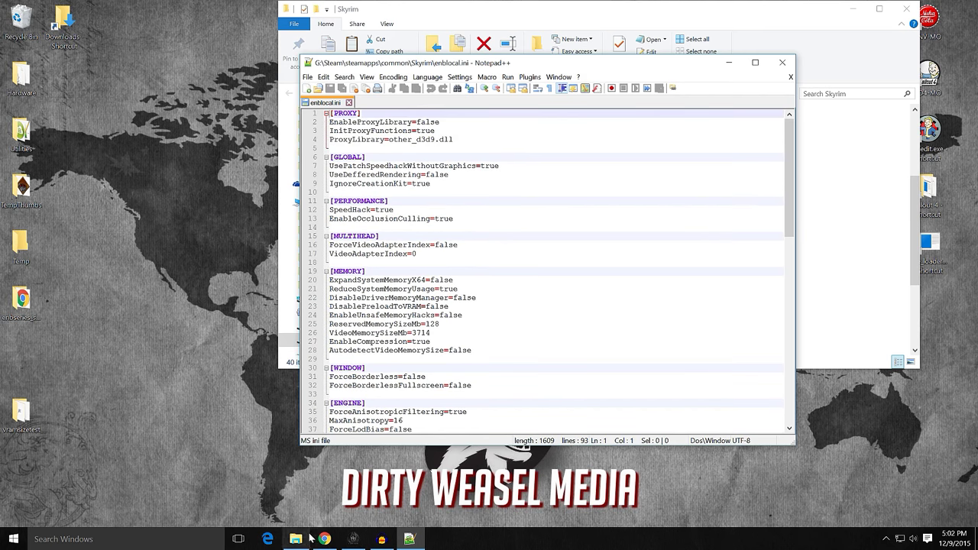
left_click(324, 539)
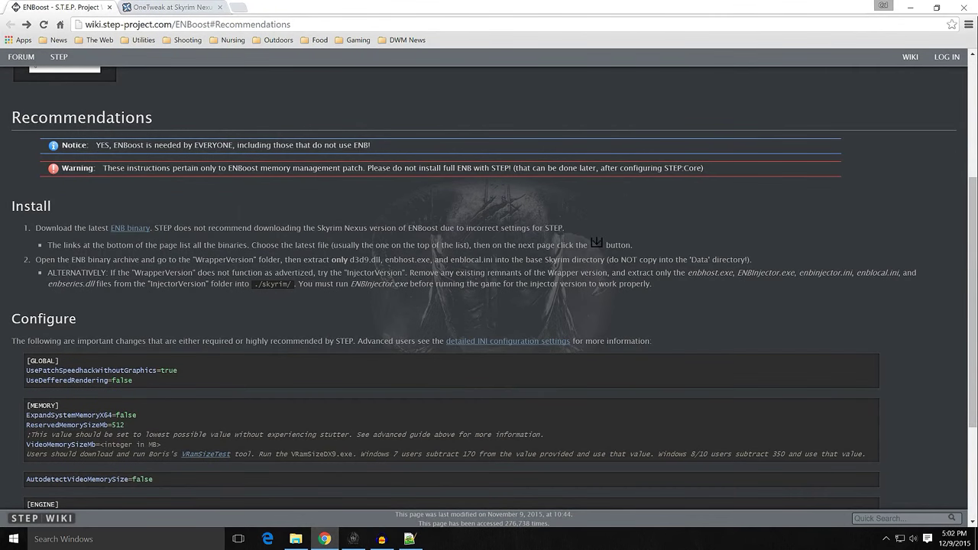
Check the ENBoost Configure section and its detailed INI guide, then return to enblocal.ini.
scroll(285, 257, "up", 2)
scroll(251, 230, "down", 5)
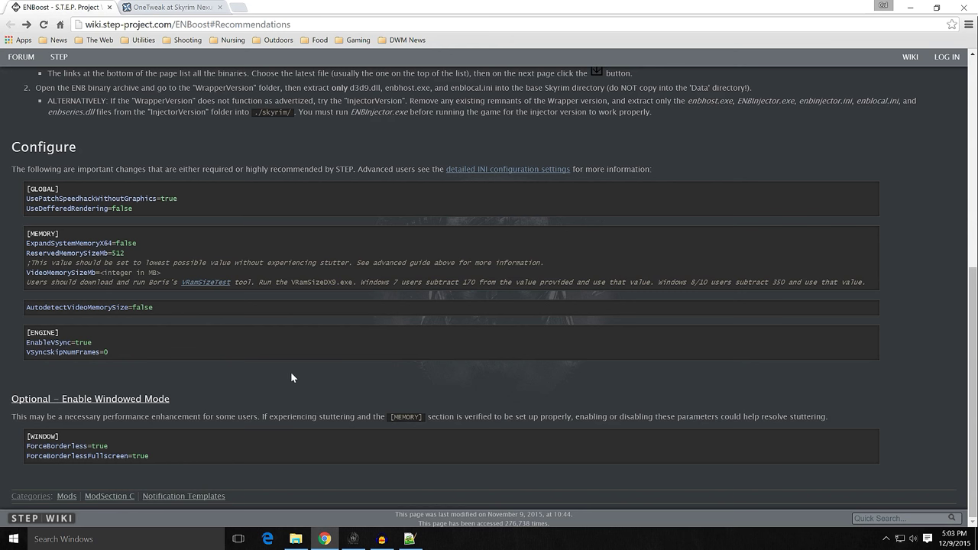
left_click(461, 170)
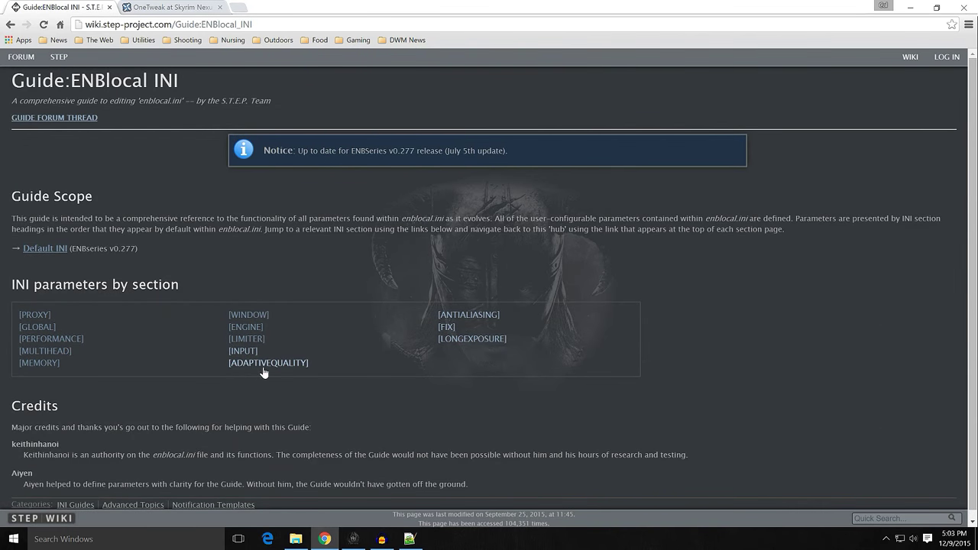
left_click(10, 25)
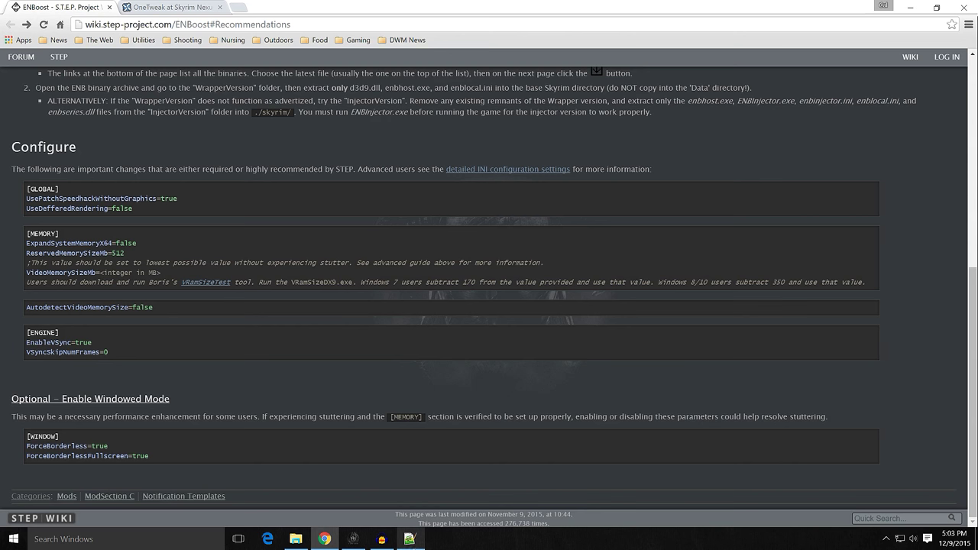
left_click(410, 538)
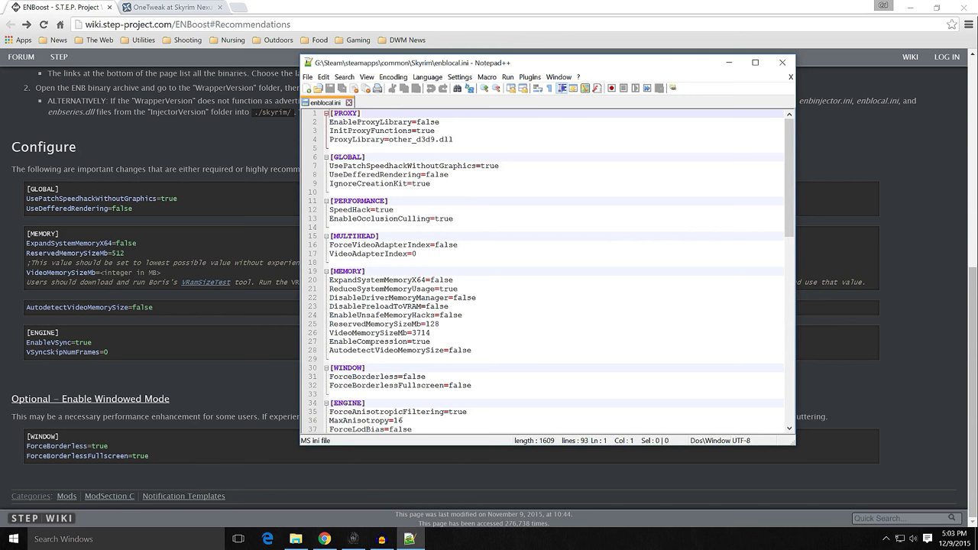
Compare ReservedMemorySizeMb=128 in enblocal.ini with the wiki, then minimize Notepad++ and Chrome.
scroll(558, 271, "down", 1)
left_click(439, 298)
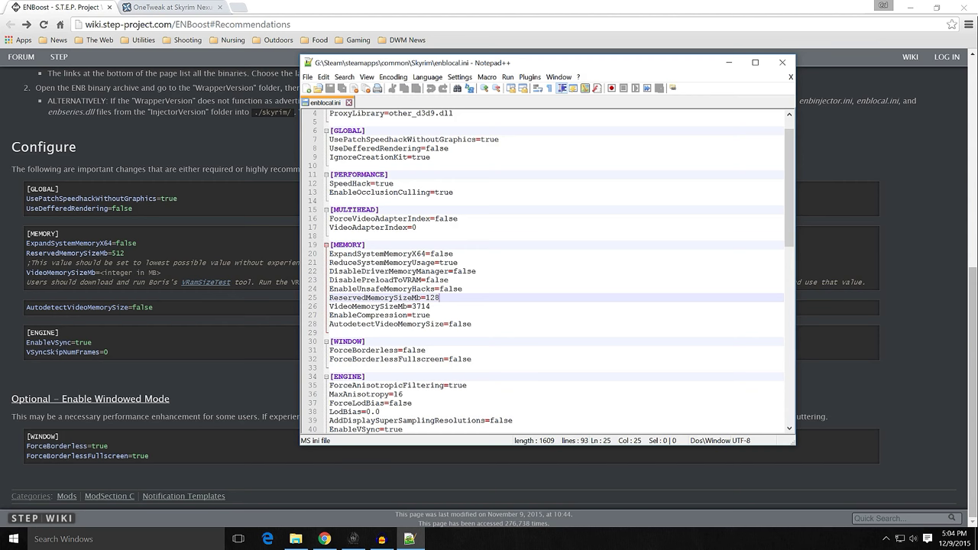
left_click(257, 239)
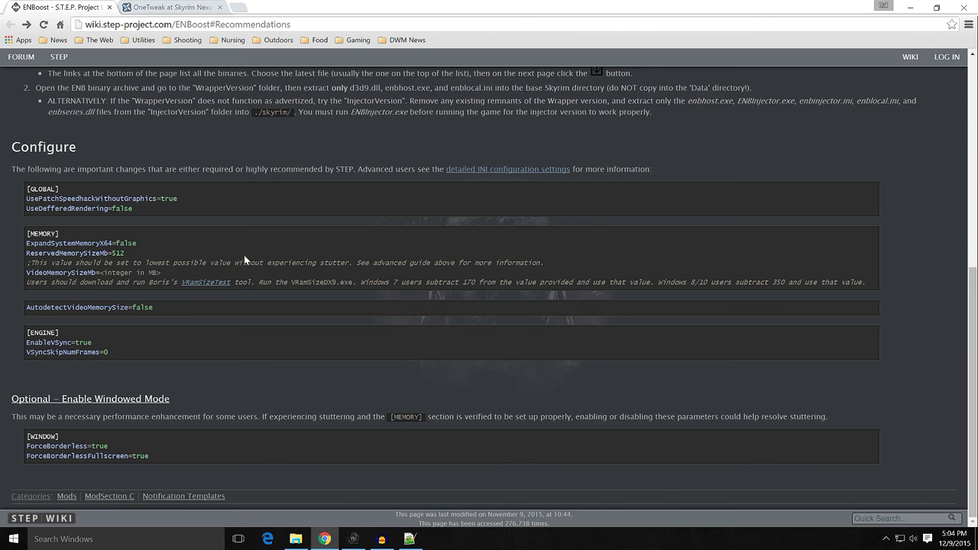
left_click(410, 539)
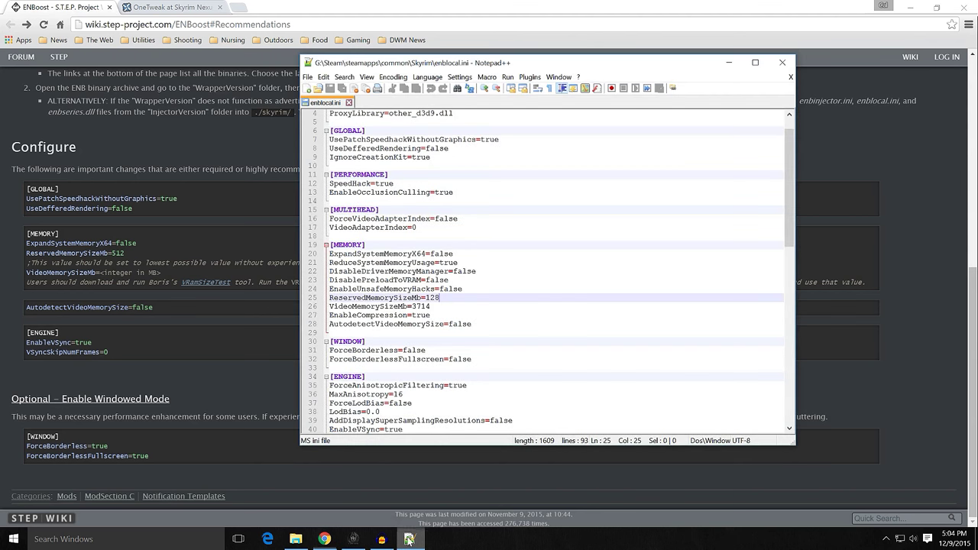
key("ctrl+shift+Left")
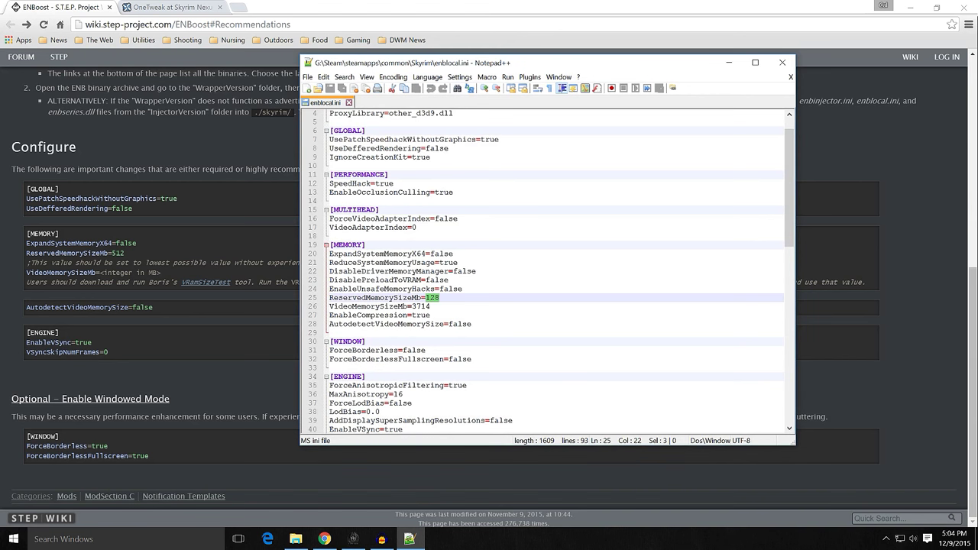
left_click(729, 63)
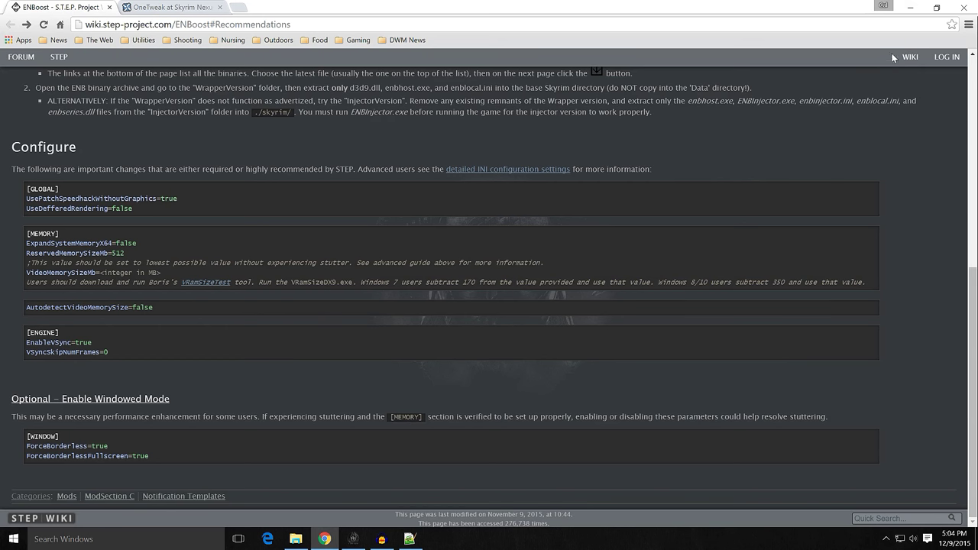
left_click(910, 6)
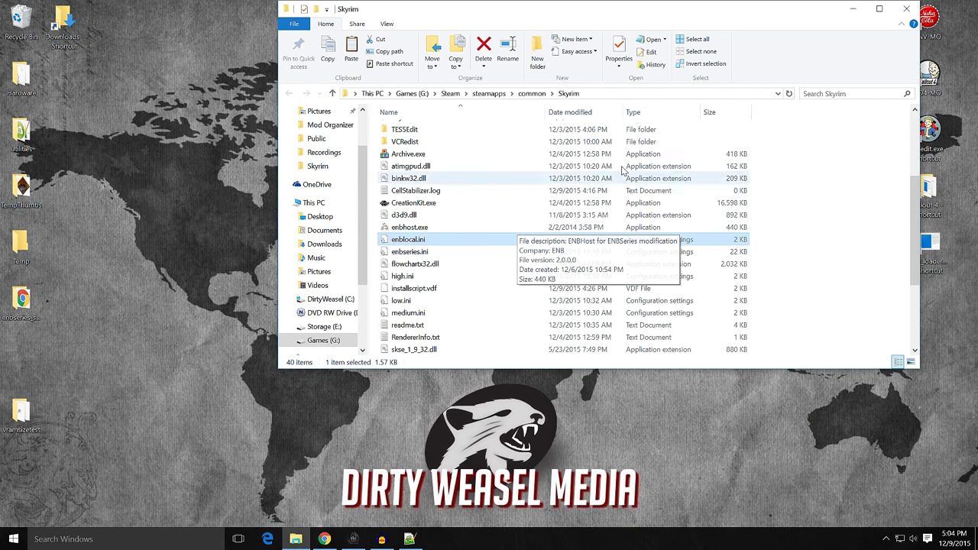
Open the vramsizetest desktop folder and run the VRamSizeDX11.exe memory test.
left_click(854, 13)
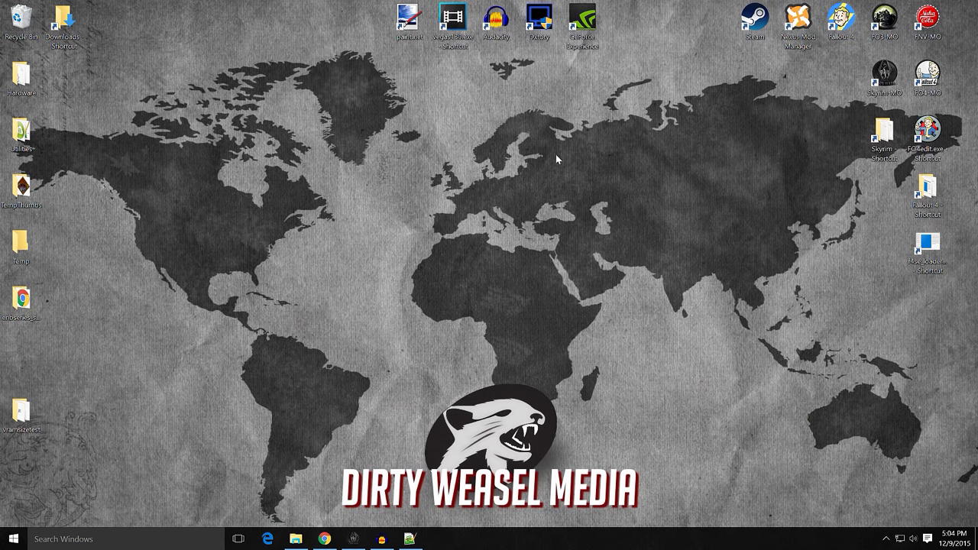
double_click(21, 416)
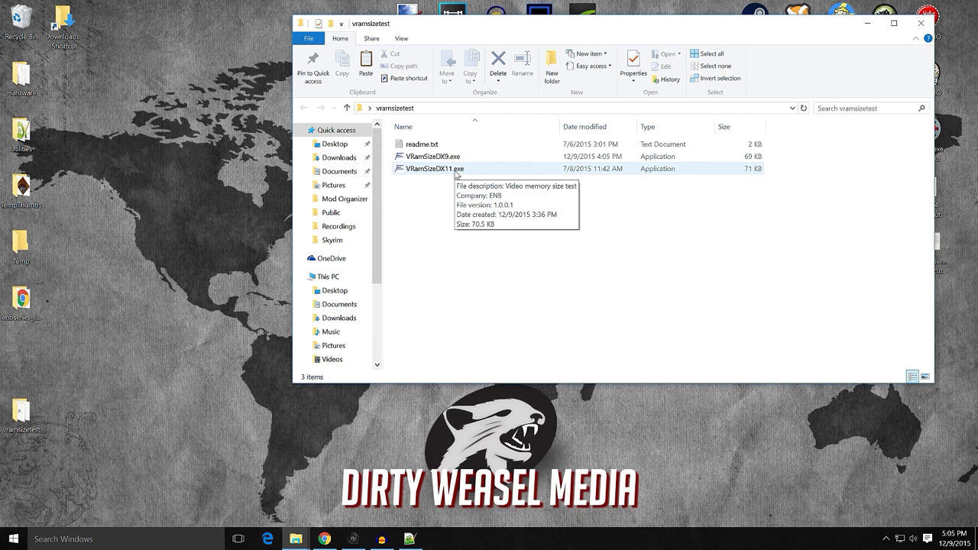
double_click(458, 169)
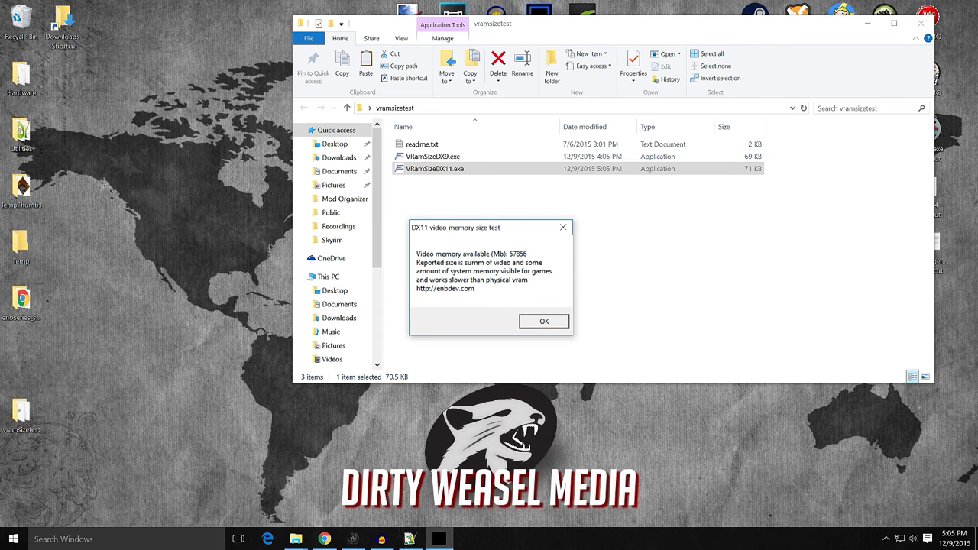
Compare enblocal.ini's VideoMemorySizeMb=3714 with the 57856 MB DX11 result, then dismiss it.
left_click(410, 539)
left_click(430, 306)
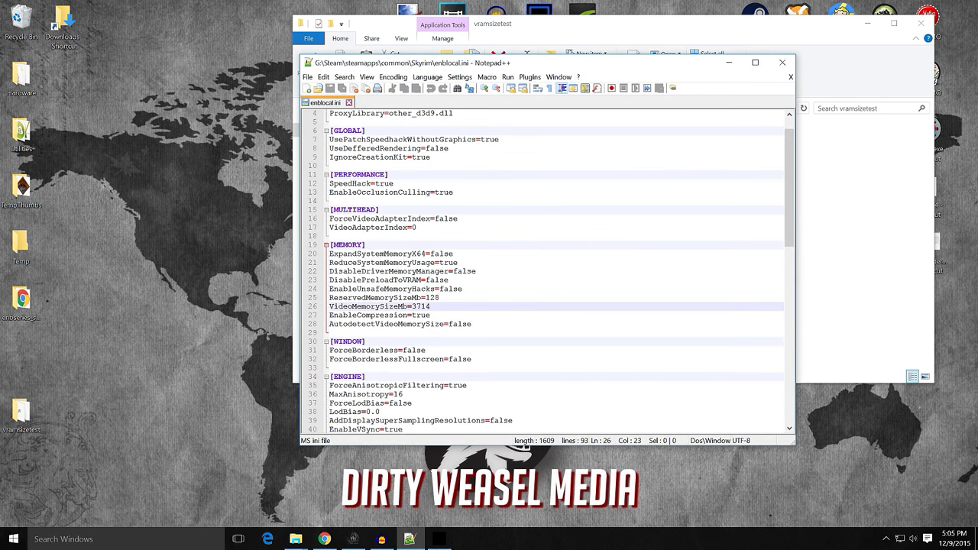
key("shift+Left")
key("shift+Left")
key("shift+Left")
key("shift+Left")
left_click(730, 62)
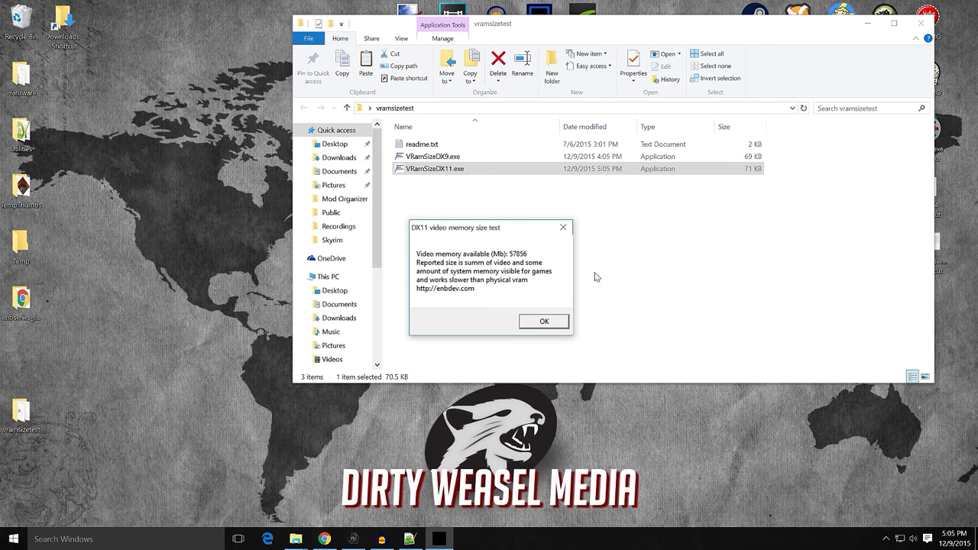
left_click(544, 321)
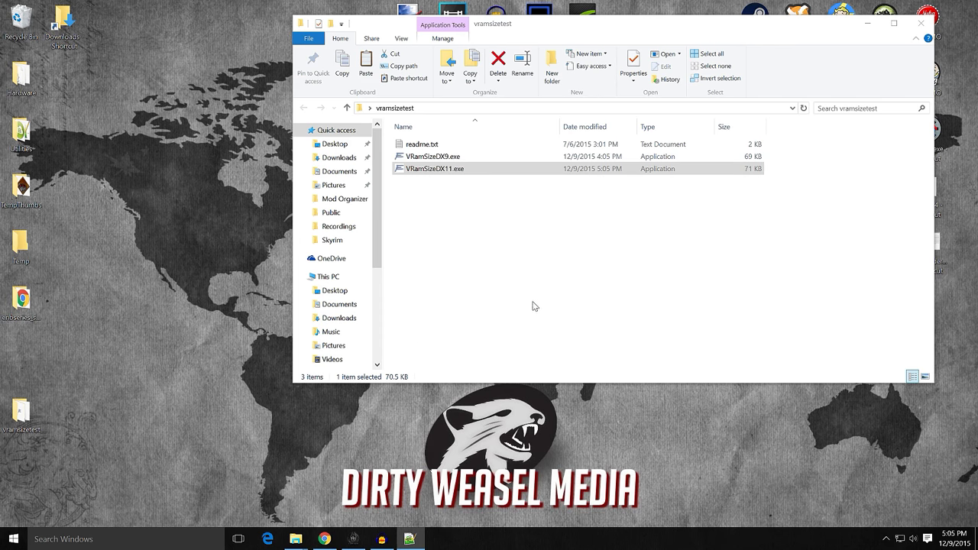
Run VRamSizeDX9.exe (4064 MB reported), dismiss its result, and close the vramsizetest folder.
double_click(451, 157)
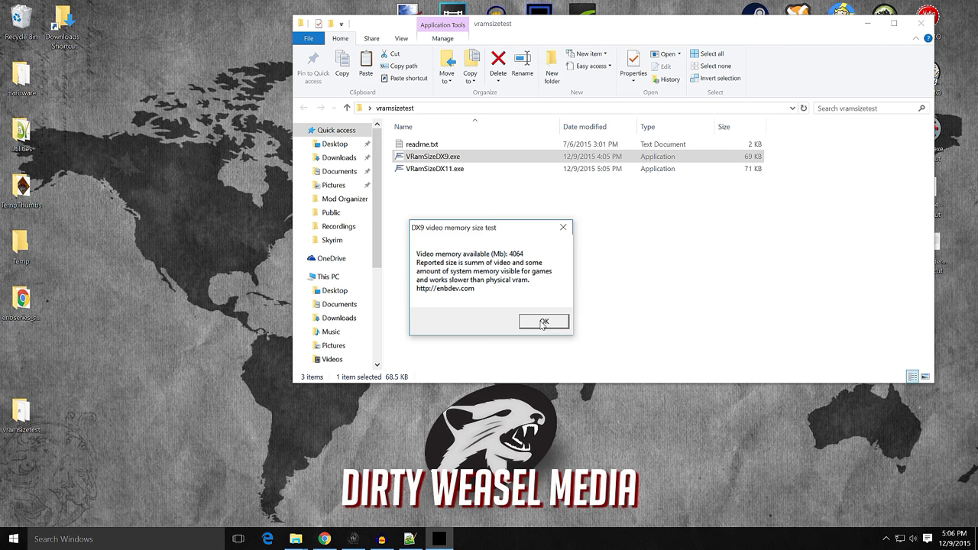
left_click(542, 322)
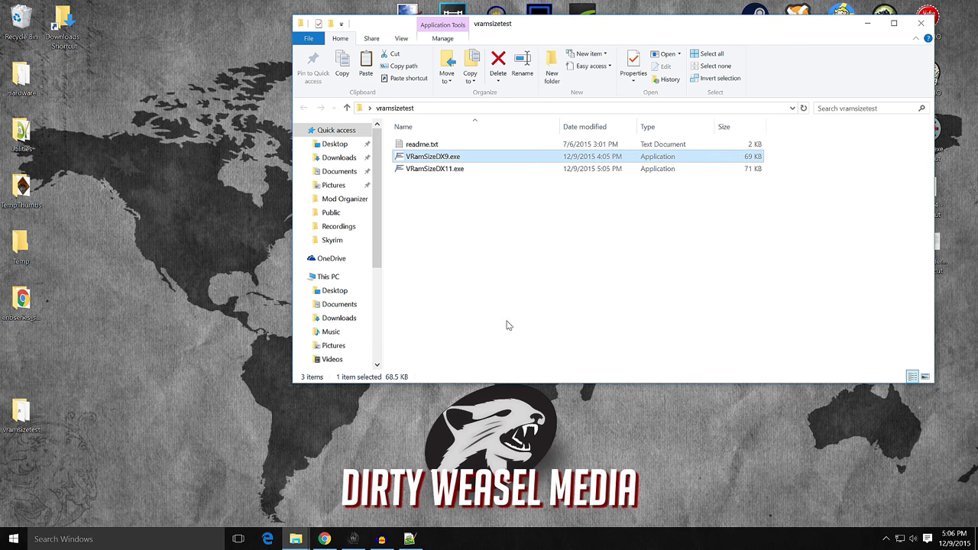
left_click(922, 25)
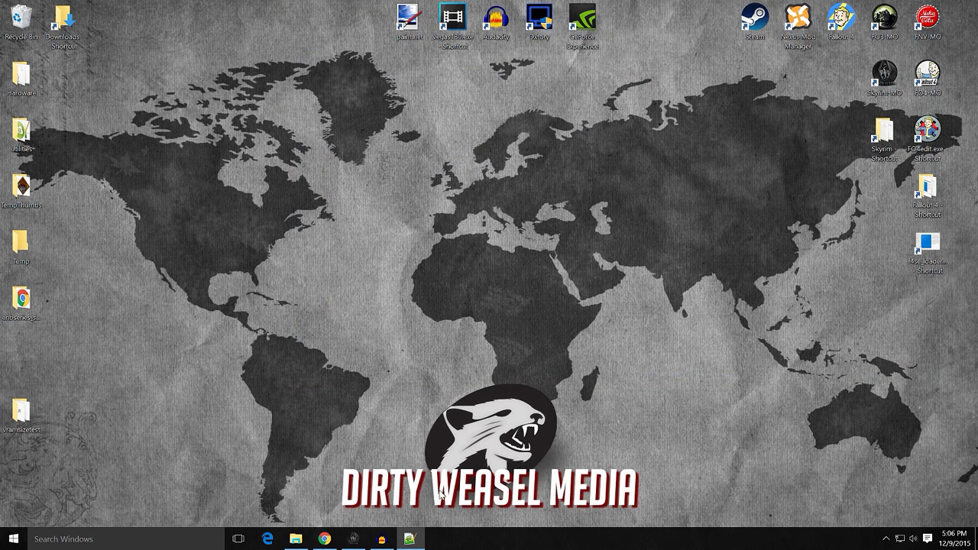
Read the wiki's [MEMORY] VideoMemorySizeMb advice for Windows 8/10, then return to enblocal.ini.
left_click(324, 539)
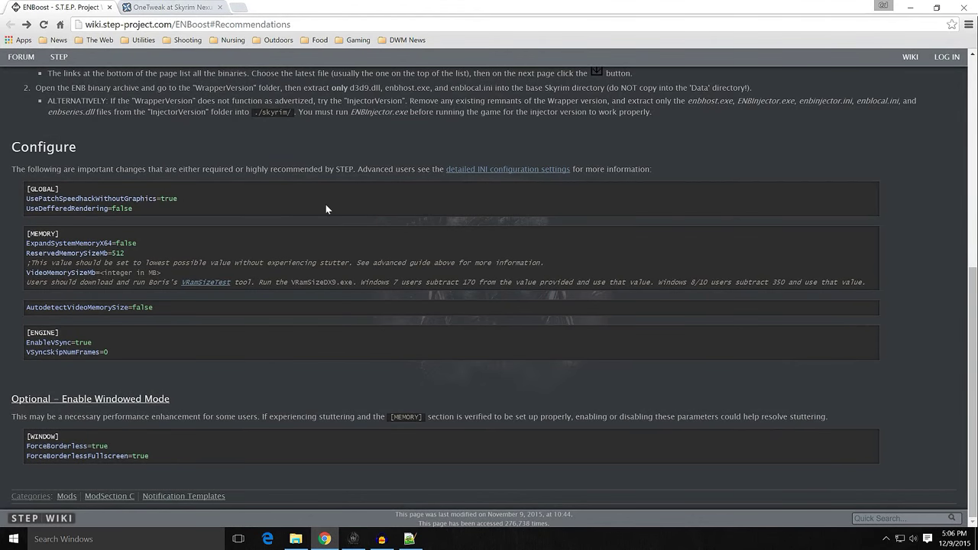
scroll(319, 243, "up", 1)
scroll(320, 242, "down", 1)
left_click_drag(655, 285, 708, 284)
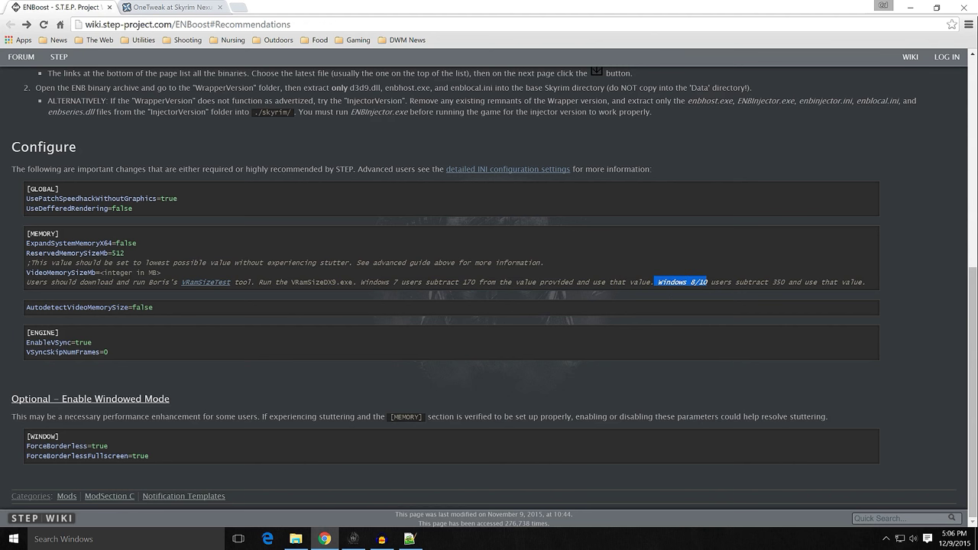
left_click(772, 291)
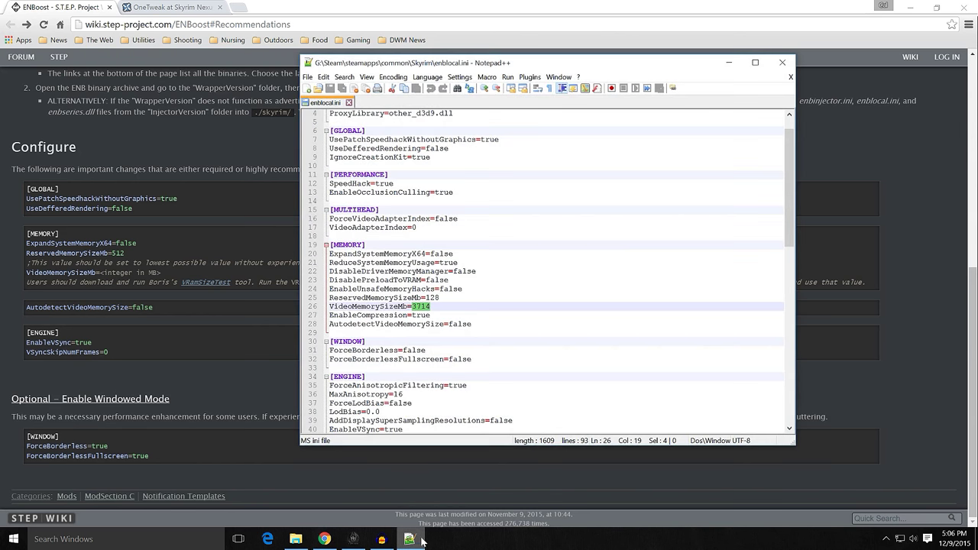
left_click(410, 539)
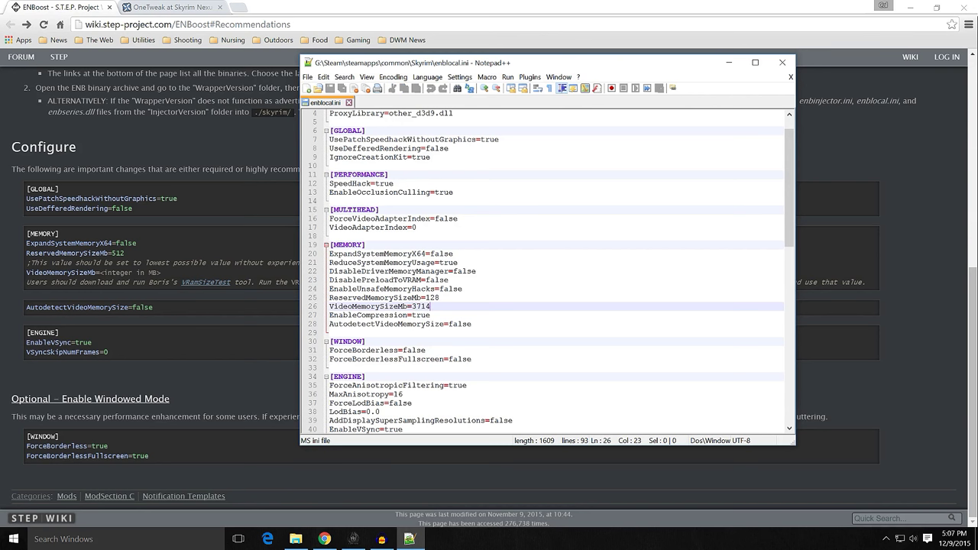
Confirm VideoMemorySizeMb=3714 on line 26, close Notepad++ and minimize Chrome.
key("shift+Left")
key("shift+Left")
key("shift+Left")
key("shift+Left")
key("Down")
key("End")
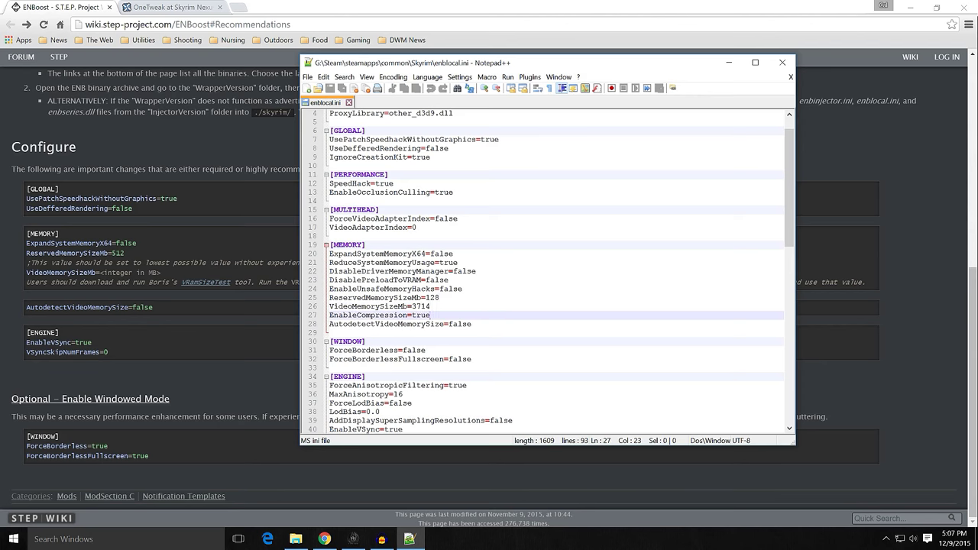
left_click(783, 63)
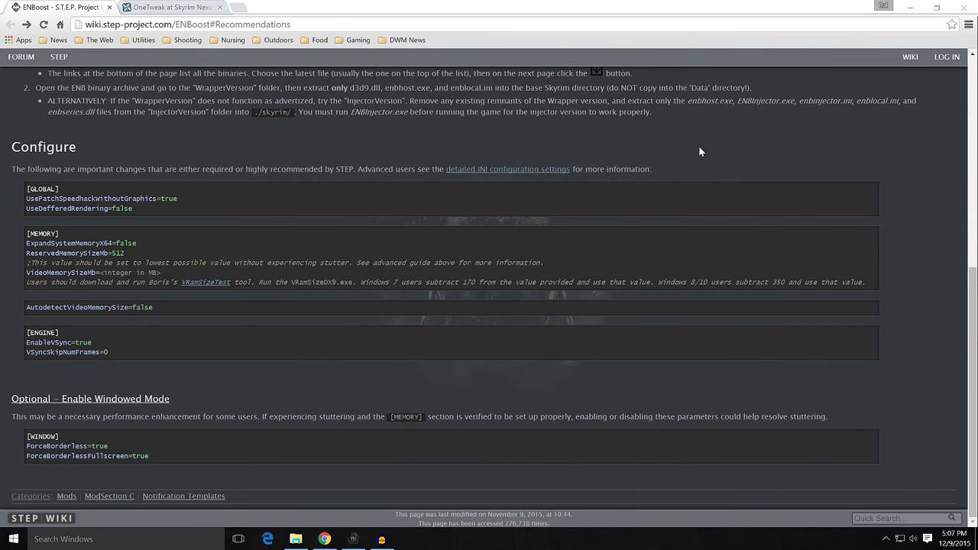
left_click(910, 8)
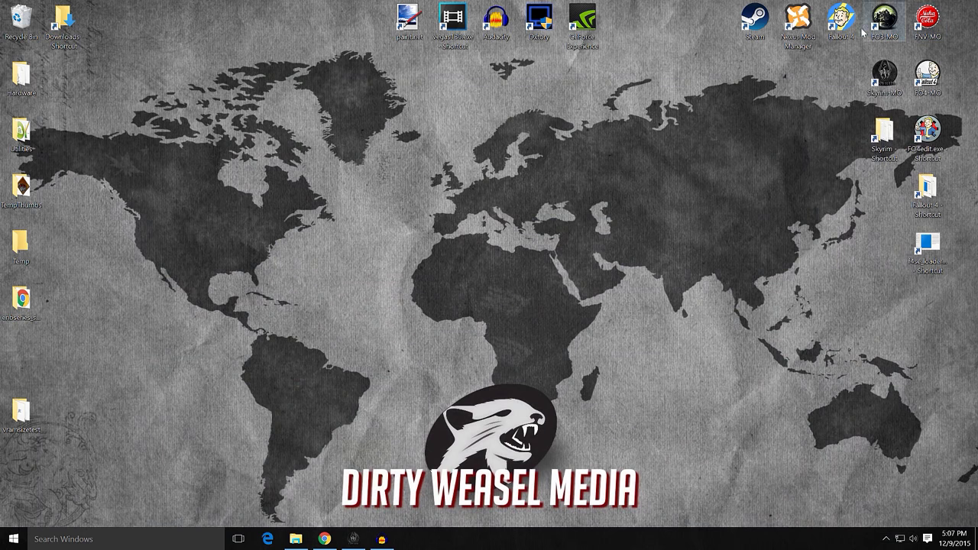
Reopen enblocal.ini from the Skyrim folder to verify it, then close it and the folder.
left_click(296, 539)
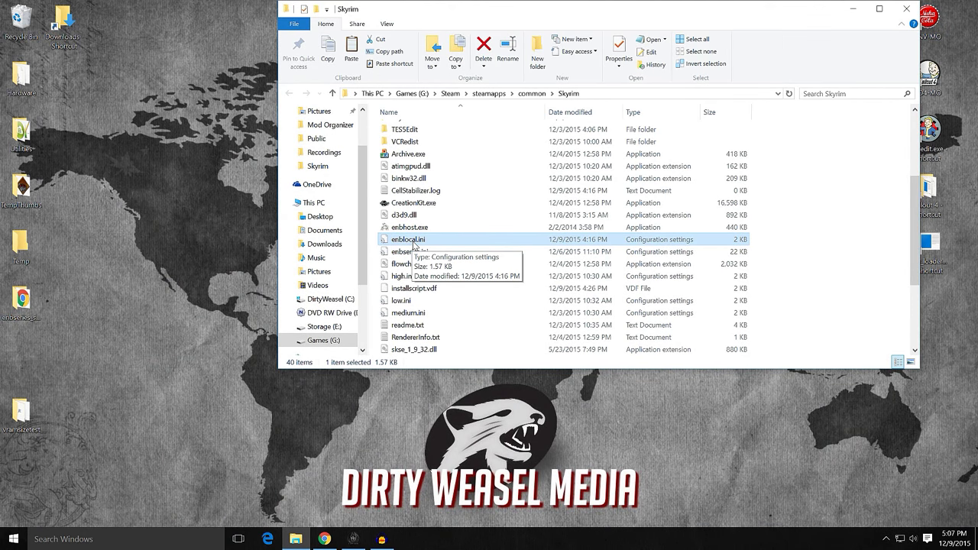
right_click(414, 243)
left_click(459, 288)
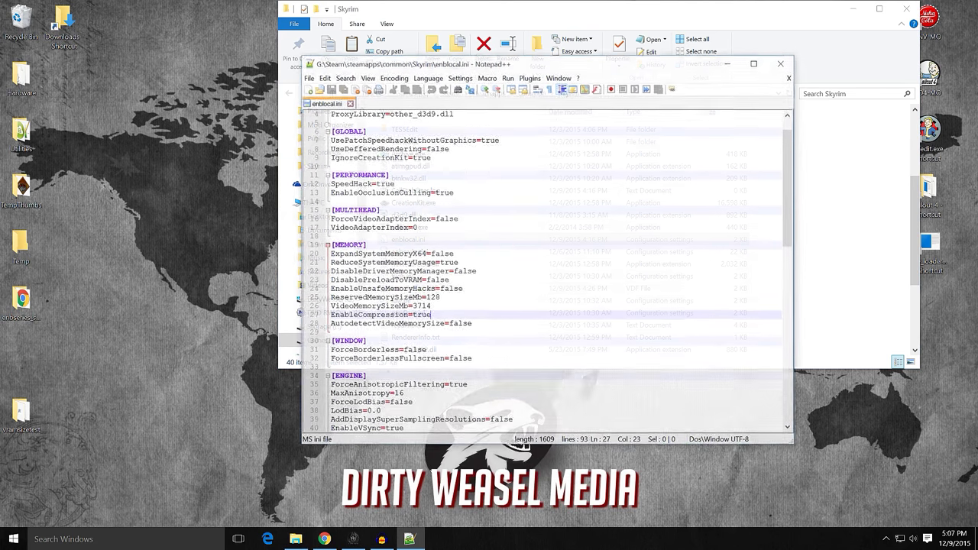
left_click(781, 62)
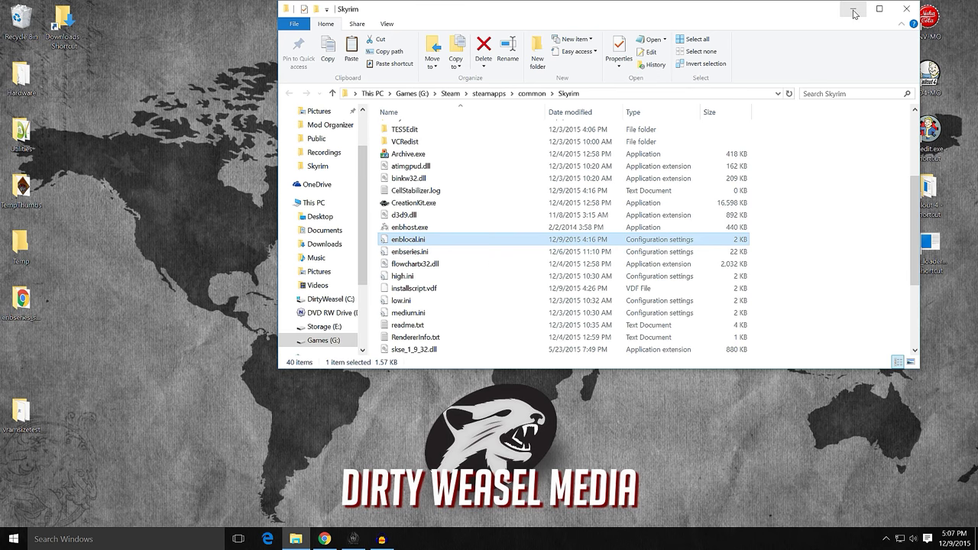
left_click(907, 8)
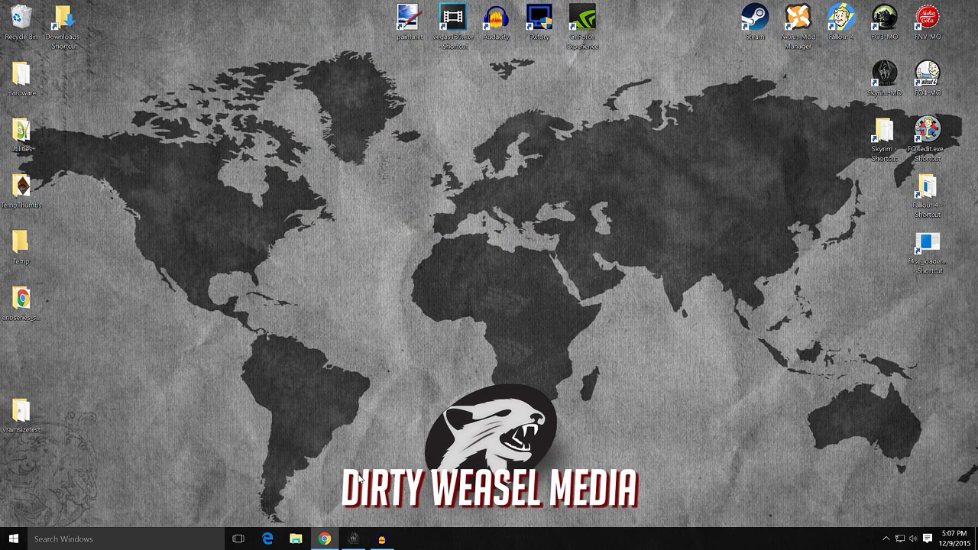
left_click(356, 535)
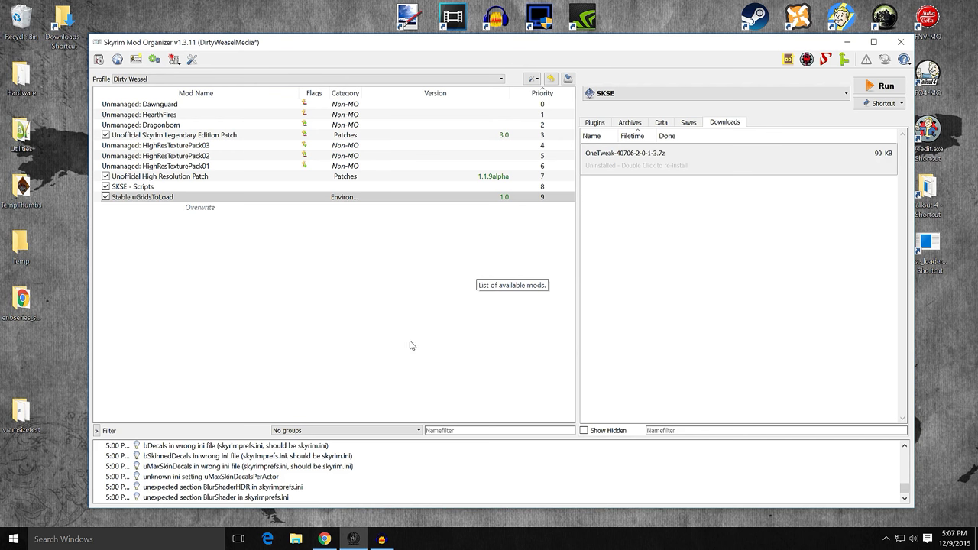
Minimize Chrome, launch Steam, and show The Elder Scrolls V: Skyrim in its Library.
left_click(325, 539)
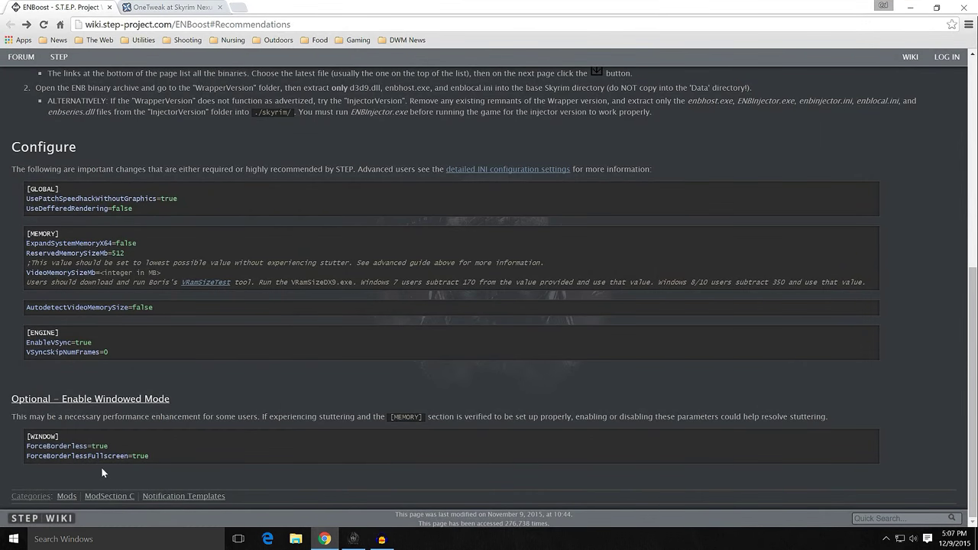
left_click(909, 7)
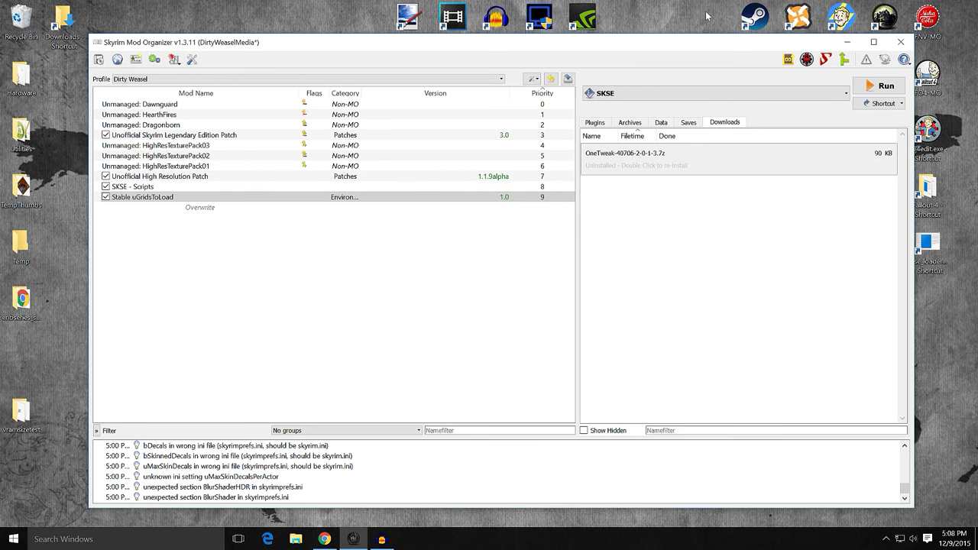
left_click(754, 19)
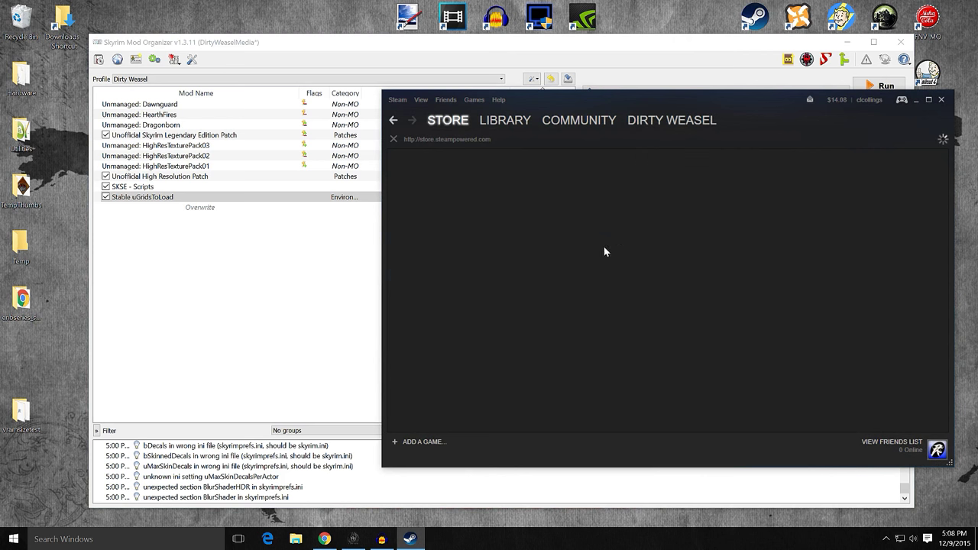
left_click(505, 120)
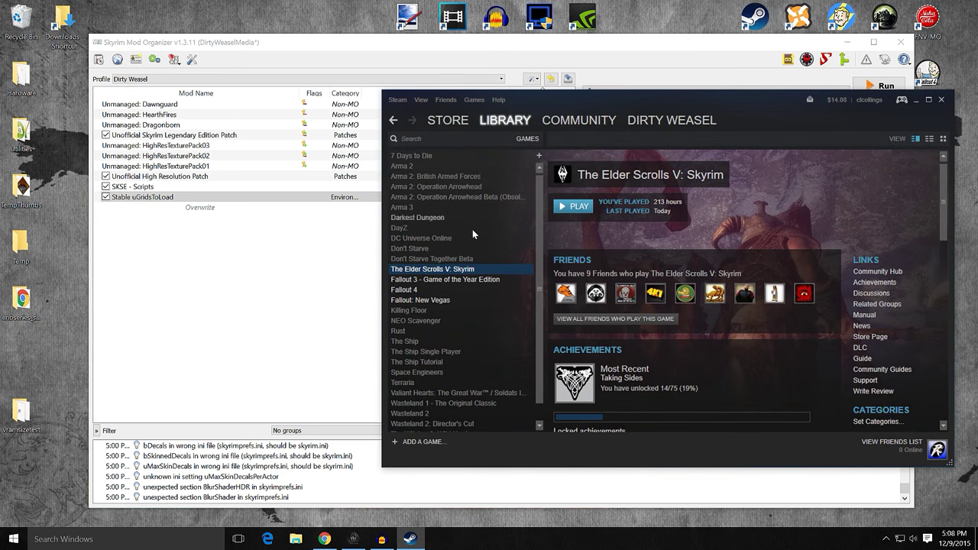
Start the Skyrim launcher, open Options, and try full-screen mode at 2560x1440.
left_click(572, 206)
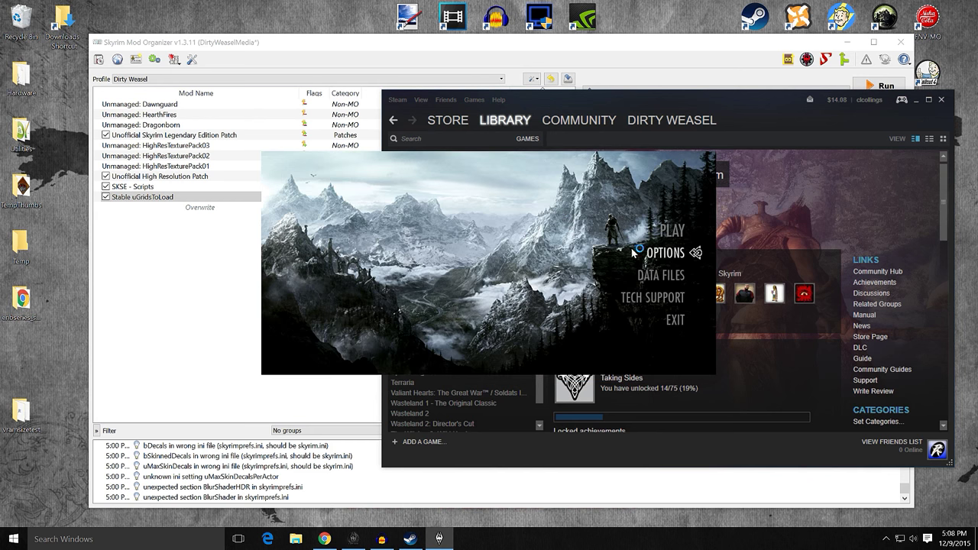
left_click(647, 254)
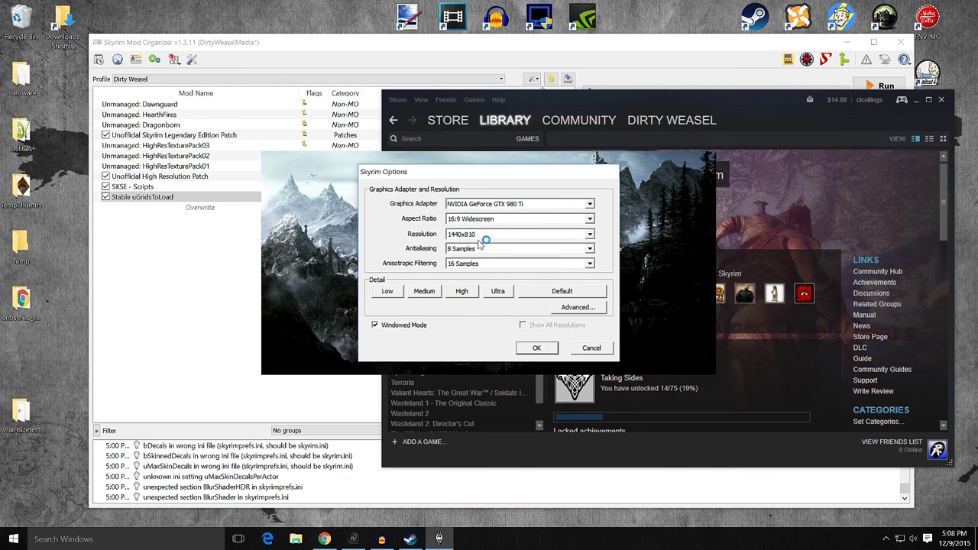
left_click(590, 234)
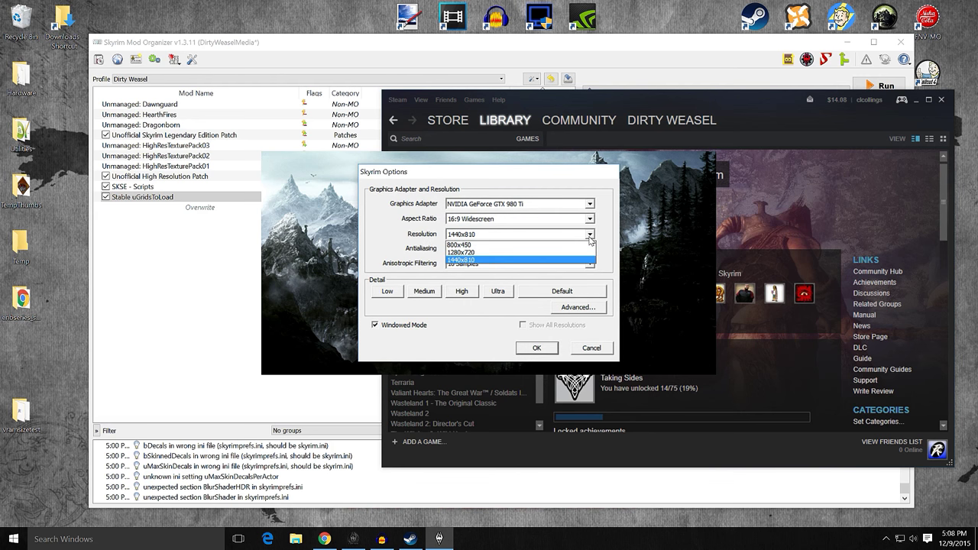
left_click(590, 238)
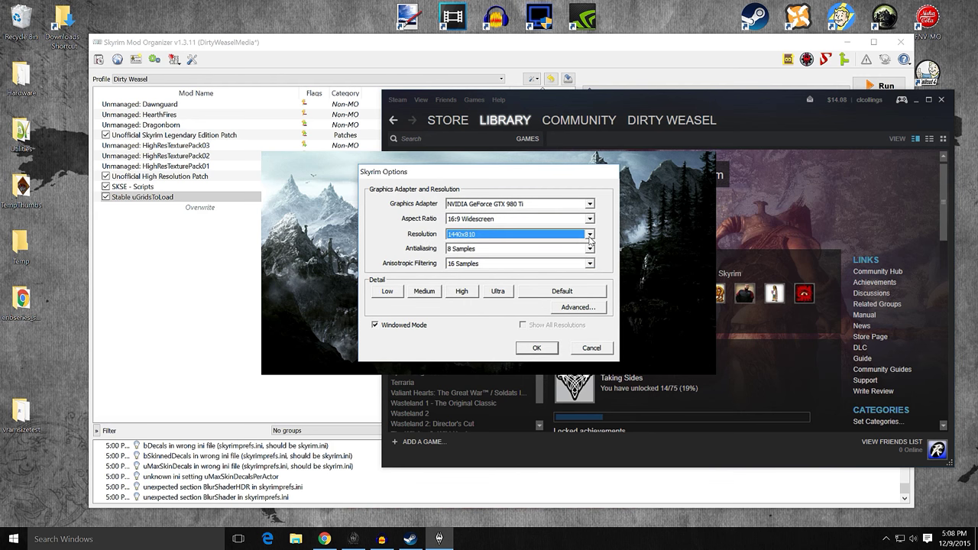
left_click(376, 325)
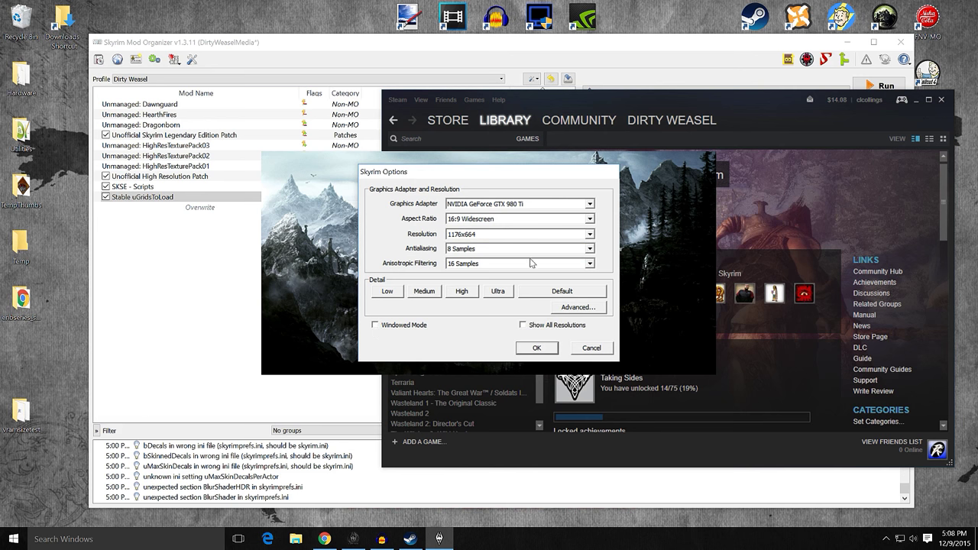
left_click(590, 234)
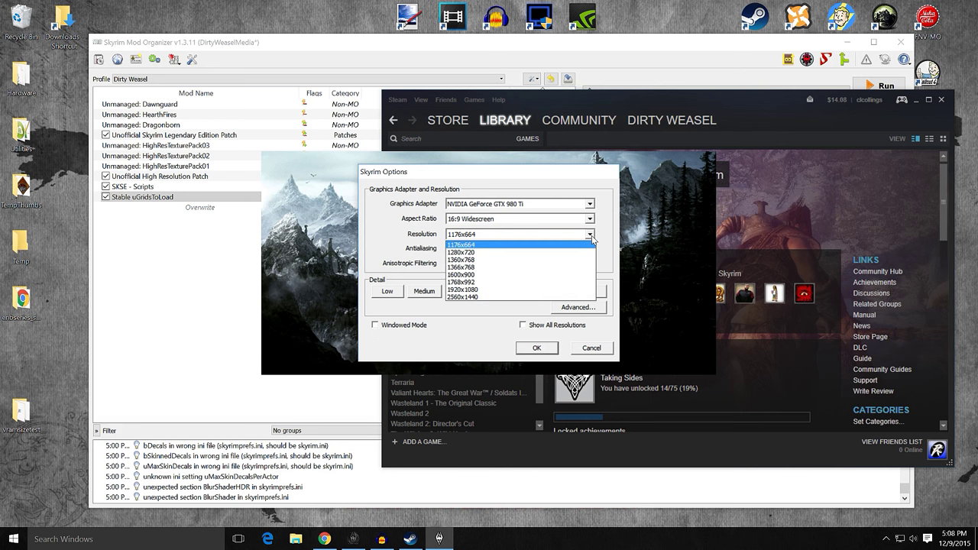
left_click(489, 290)
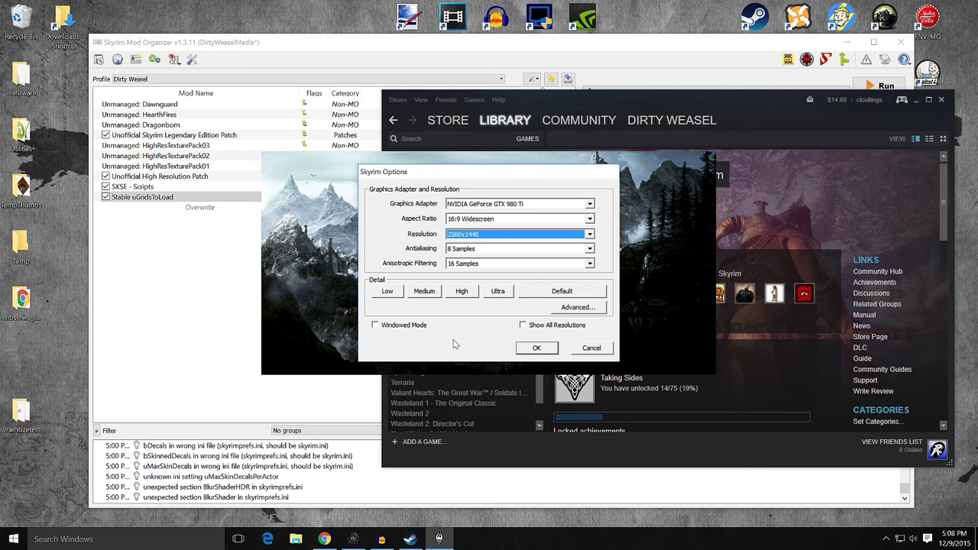
Restore windowed 1440x810, cancel the options, and exit the launcher and Steam.
left_click(375, 326)
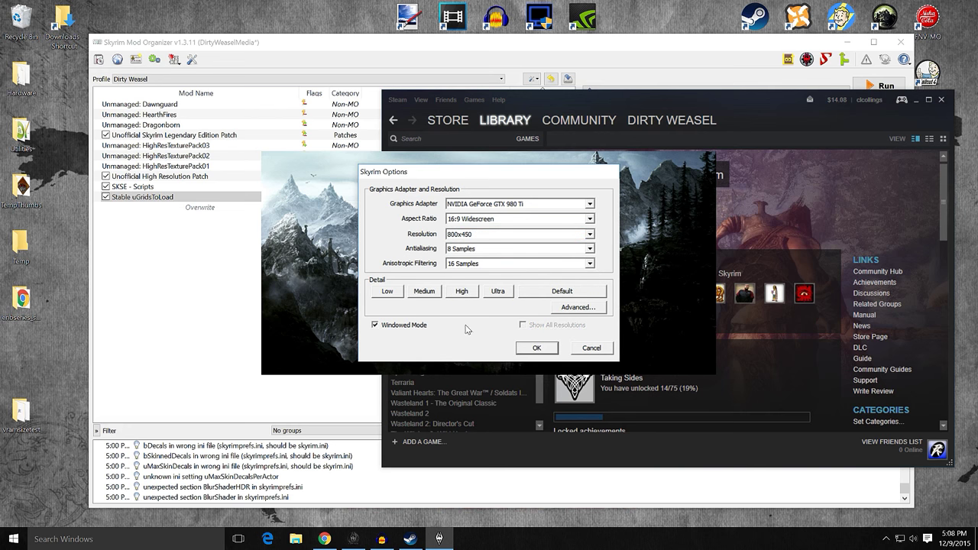
left_click(589, 235)
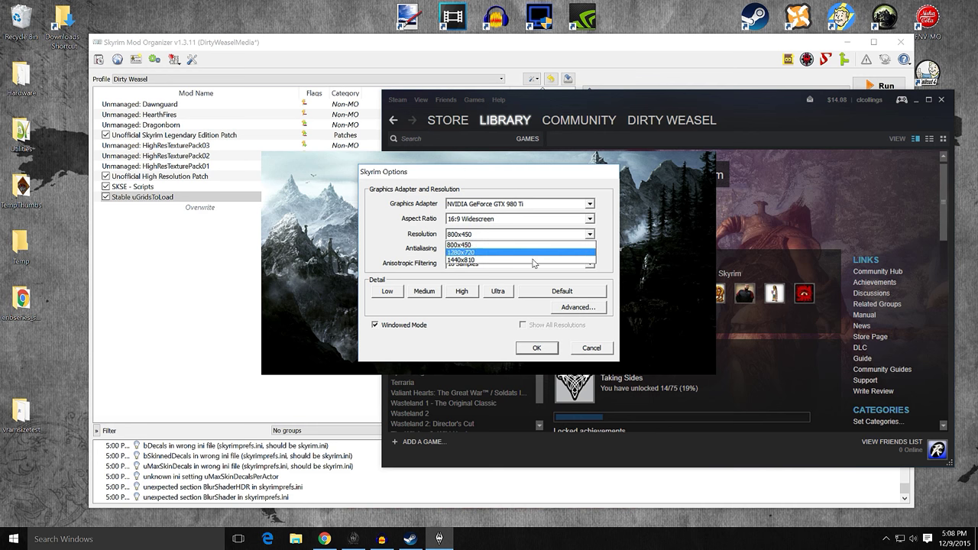
left_click(481, 261)
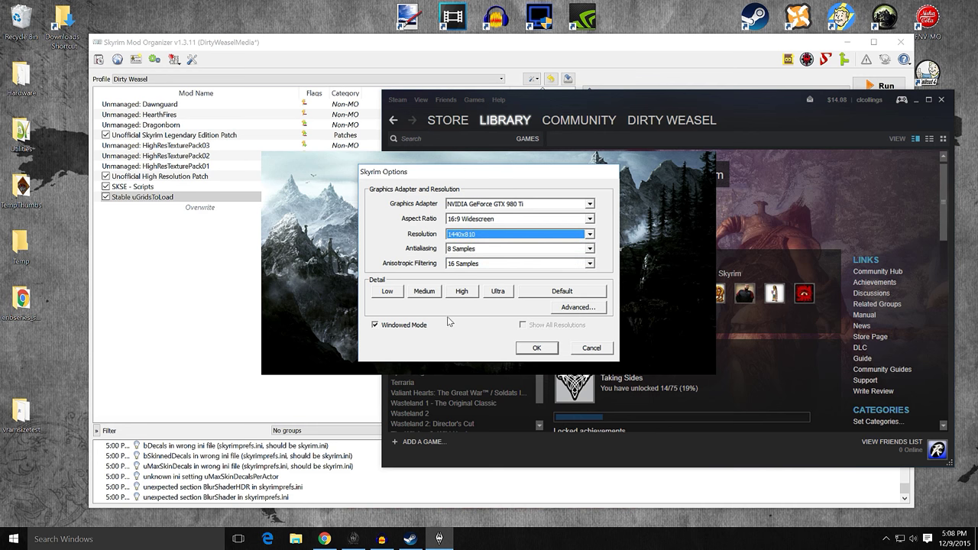
left_click(586, 349)
left_click(670, 327)
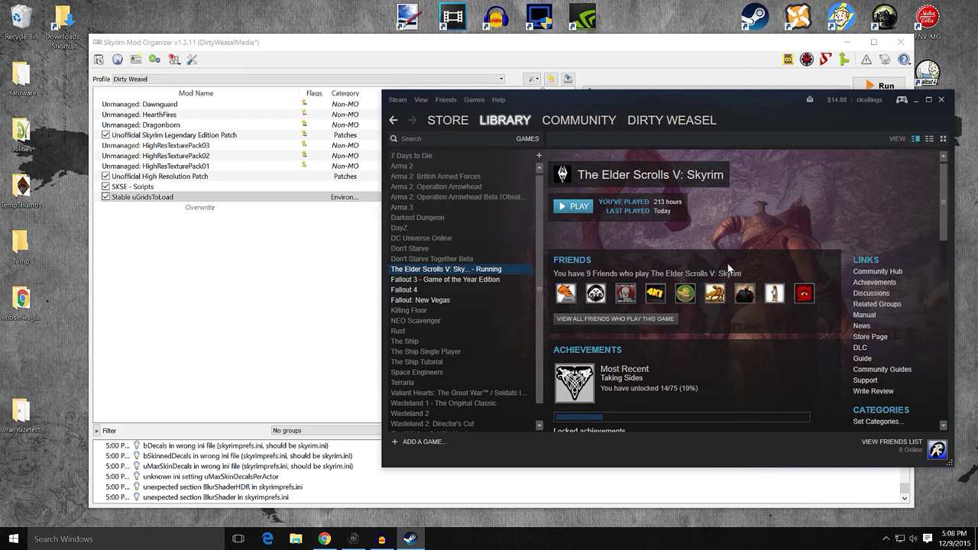
left_click(944, 102)
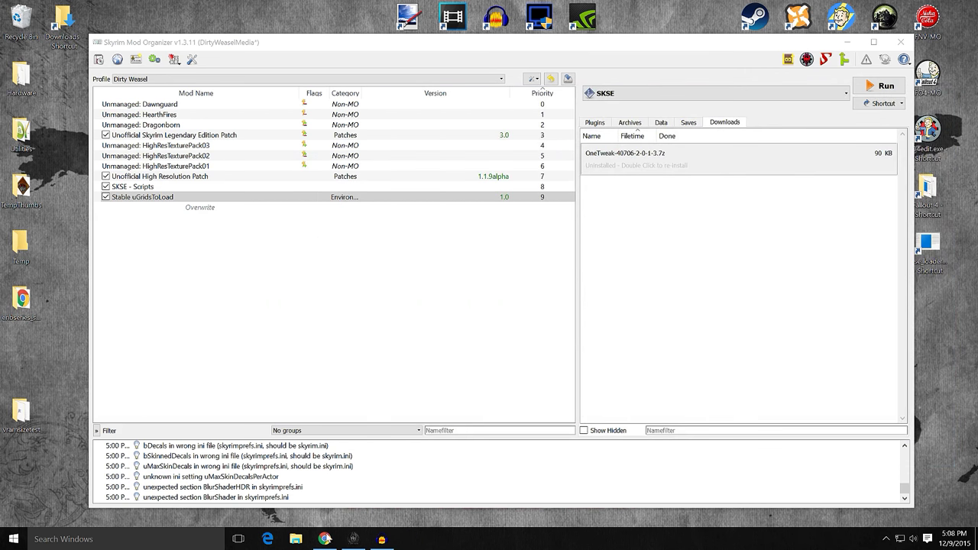
Close the STEP ENBoost tab and review OneTweak's Nexus description and 2.0.1.3 main file.
left_click(324, 539)
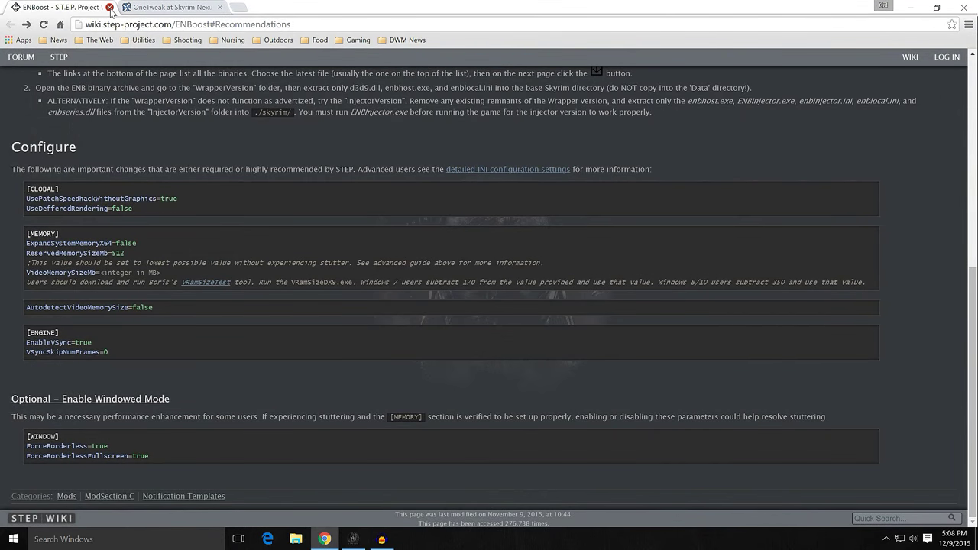
left_click(113, 8)
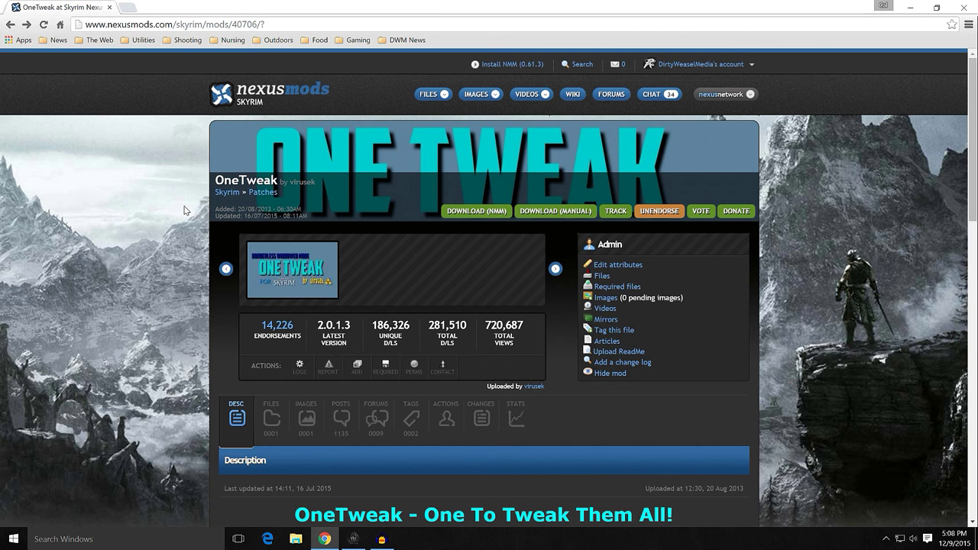
scroll(183, 210, "down", 3)
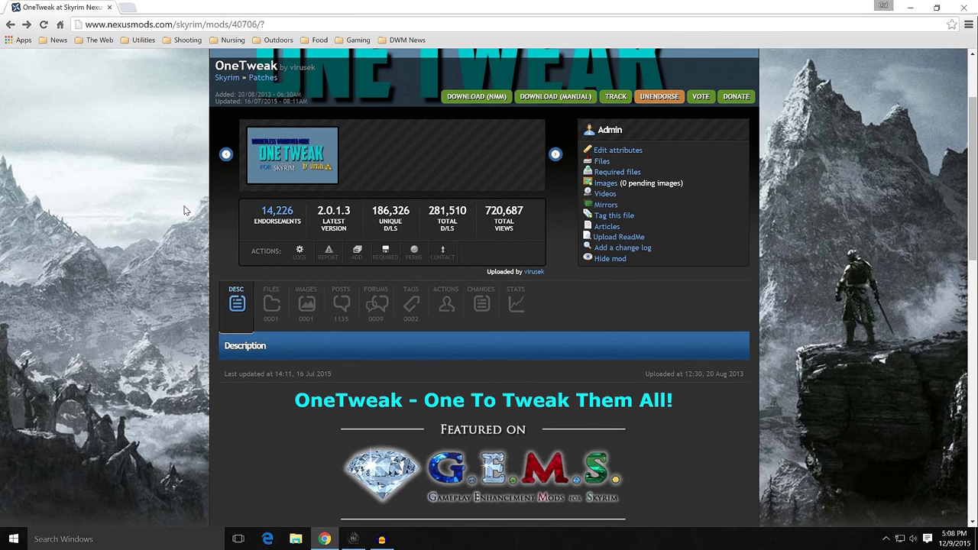
scroll(183, 210, "up", 3)
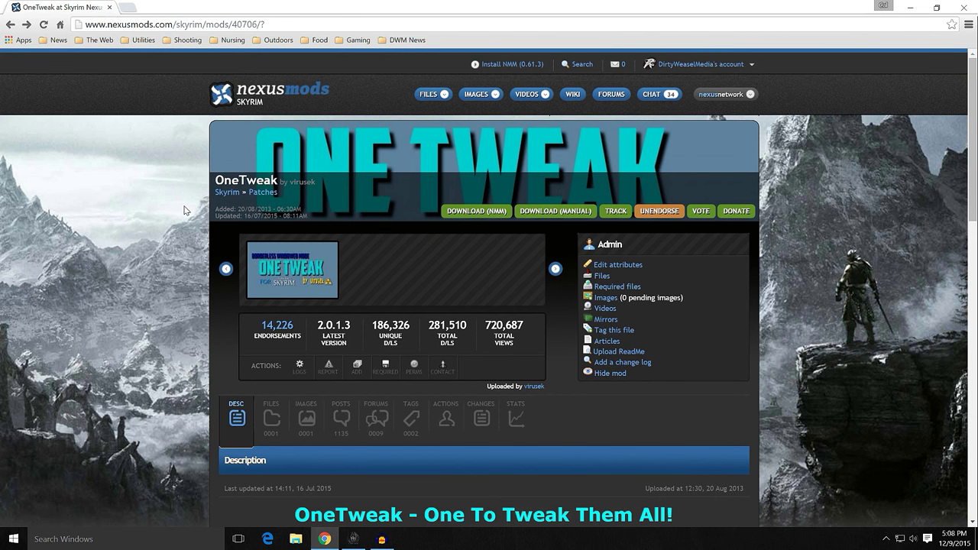
scroll(183, 210, "down", 9)
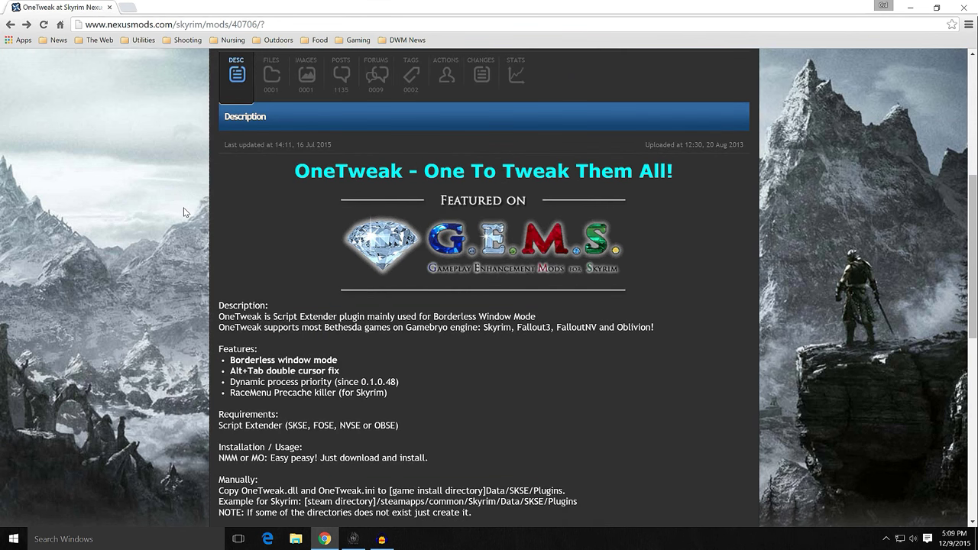
scroll(183, 211, "up", 9)
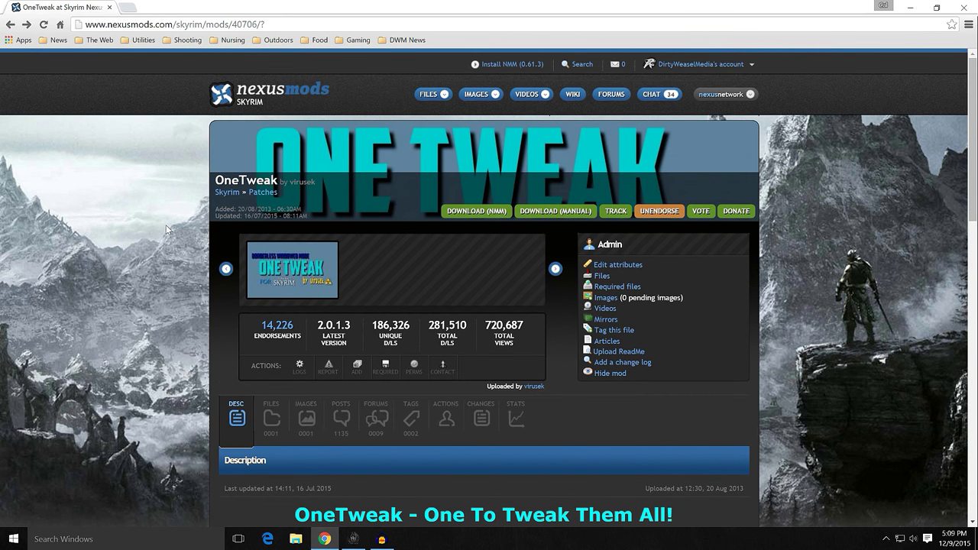
scroll(165, 227, "down", 3)
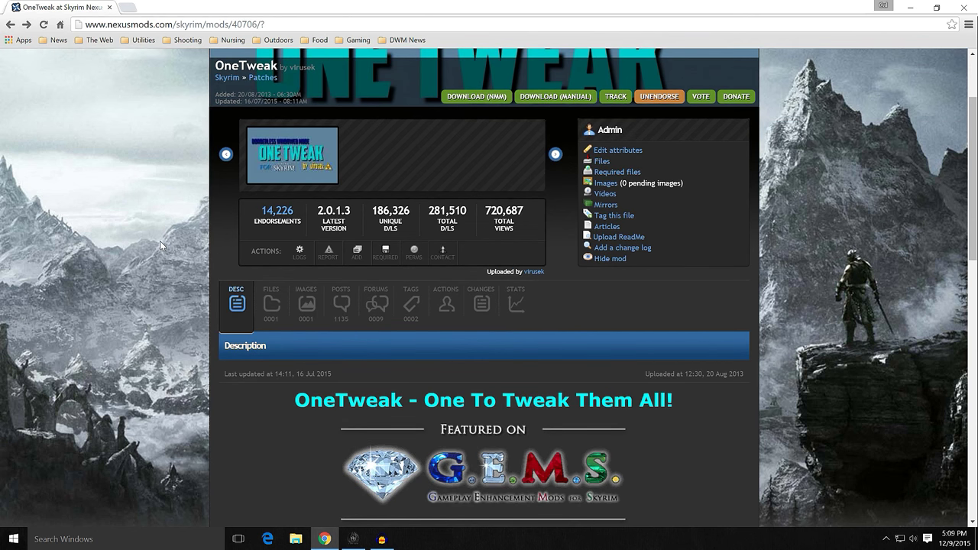
scroll(160, 245, "down", 6)
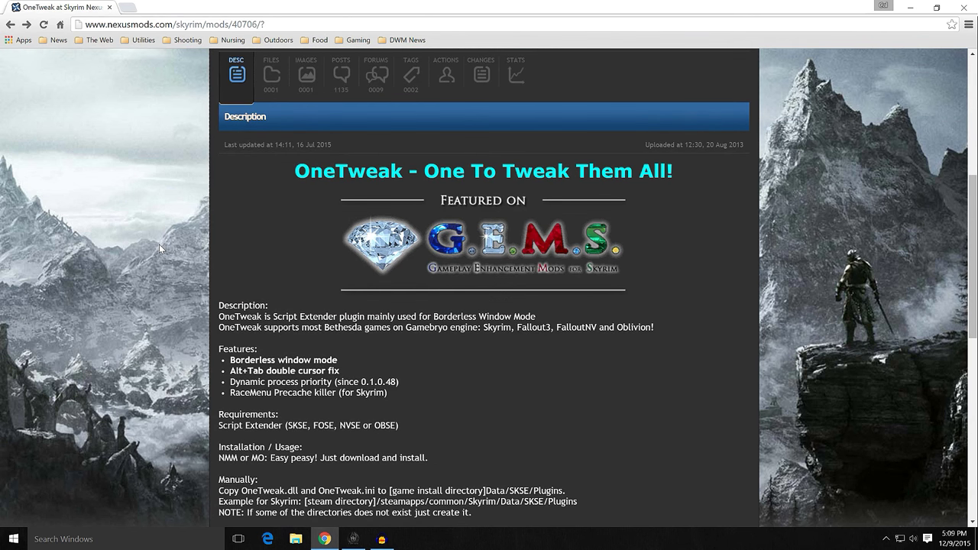
scroll(159, 244, "up", 9)
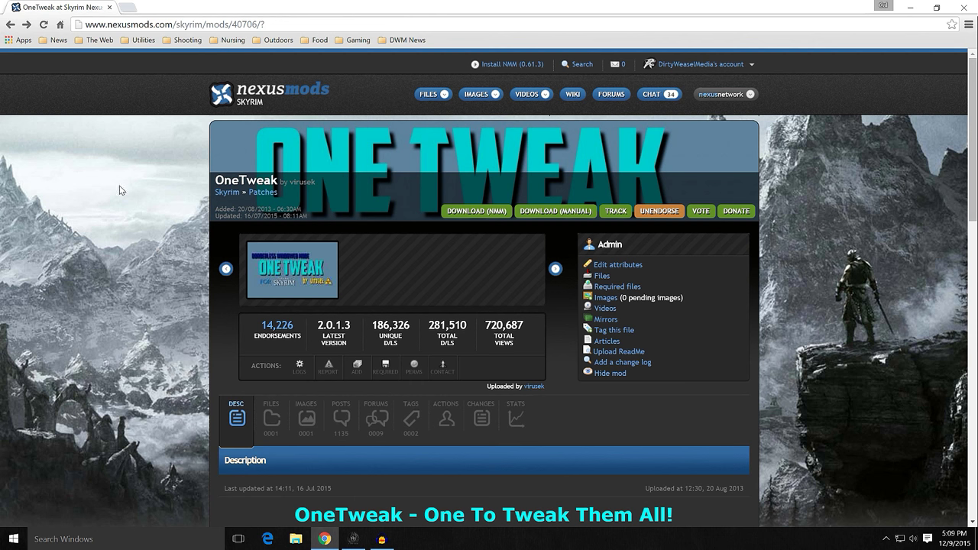
scroll(165, 227, "down", 3)
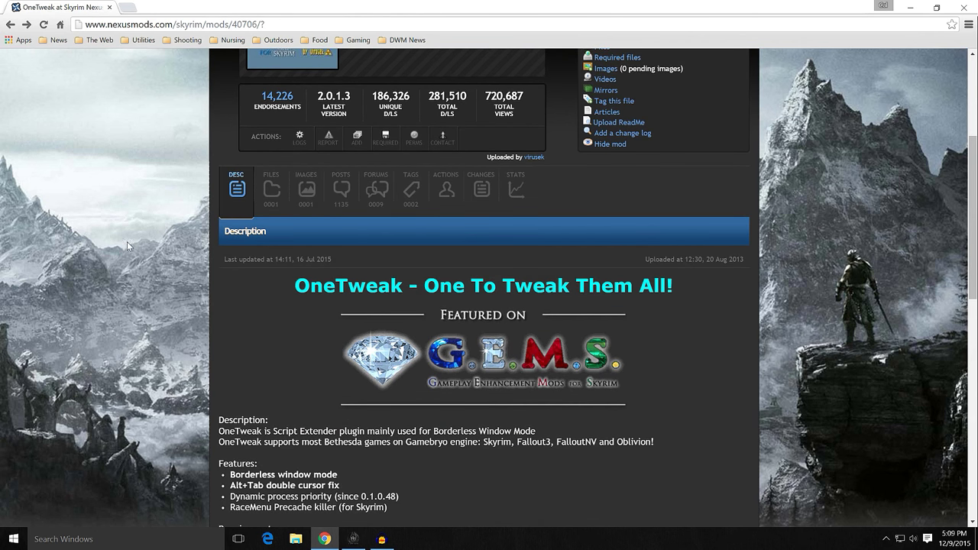
scroll(152, 244, "up", 2)
left_click(271, 349)
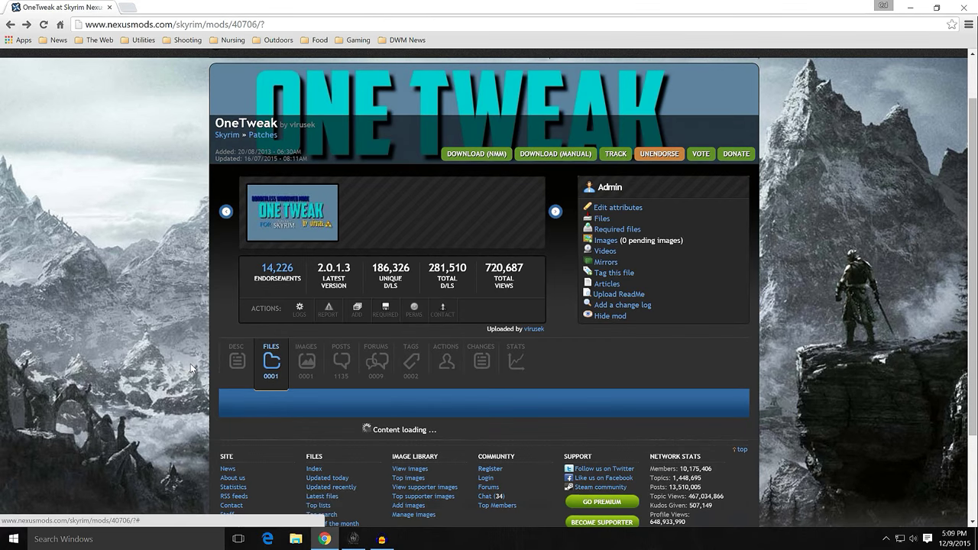
scroll(191, 368, "down", 1)
scroll(191, 368, "down", 1)
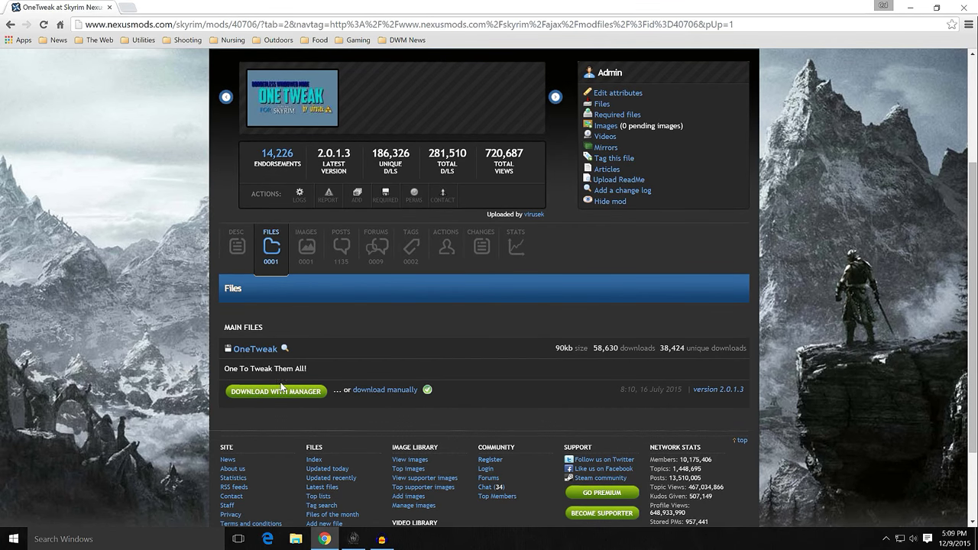
left_click(909, 8)
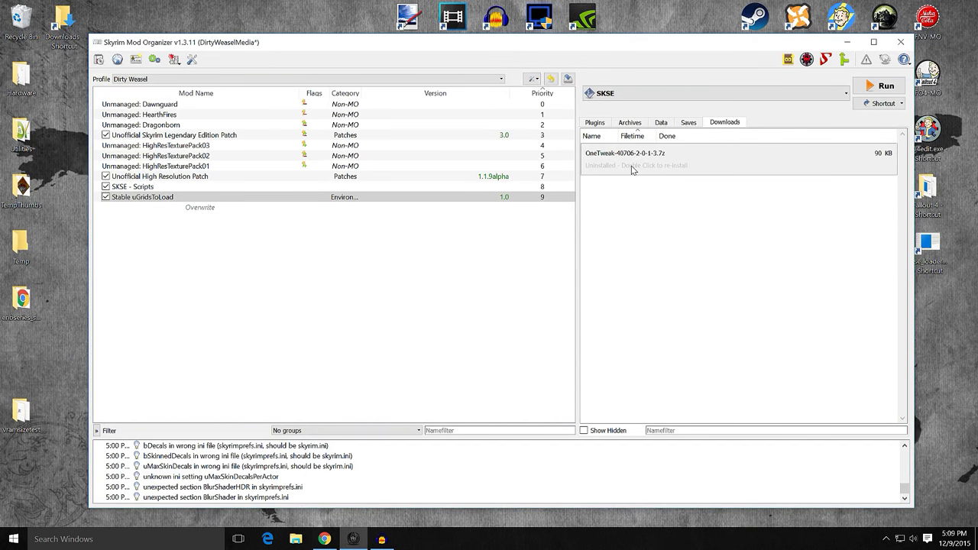
Manually install the OneTweak archive, enable it at priority 10, and view its mod information.
double_click(632, 169)
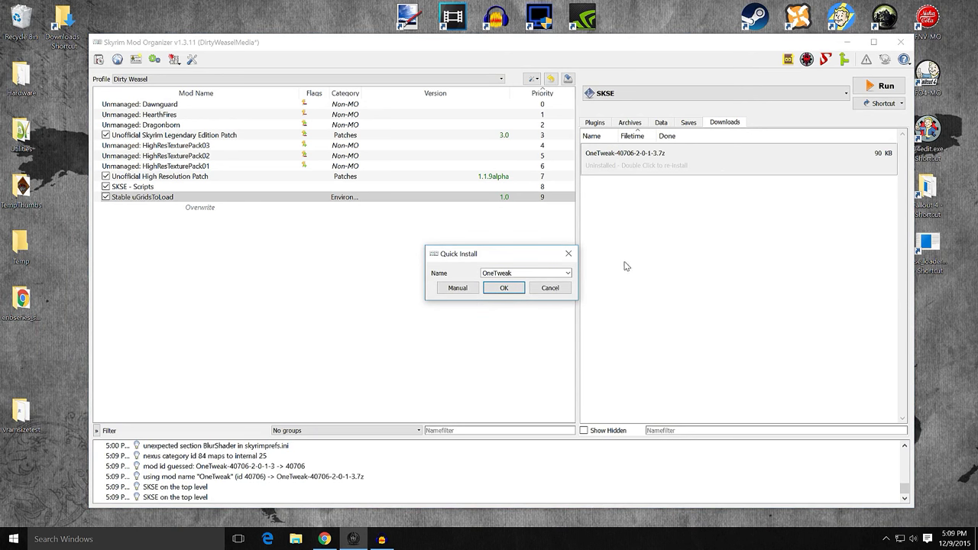
left_click(457, 288)
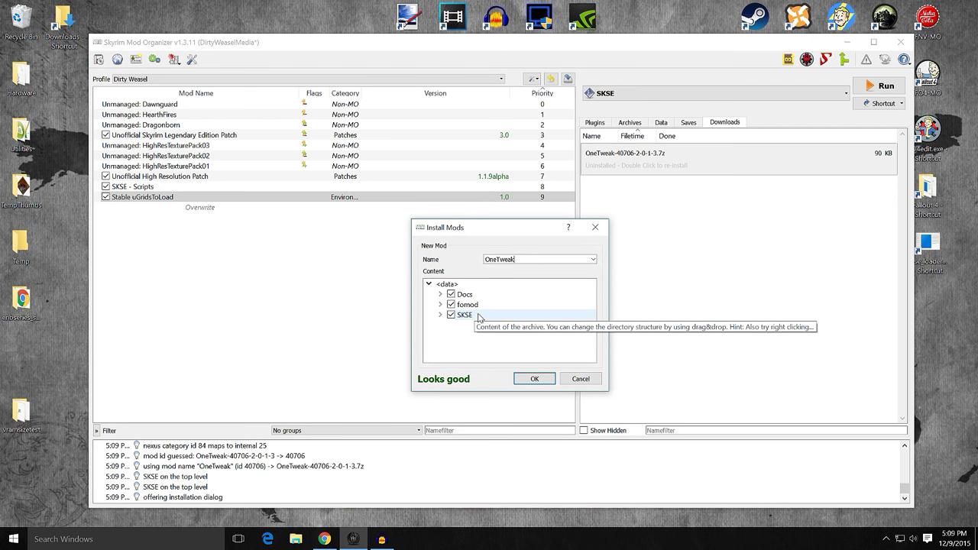
left_click(519, 379)
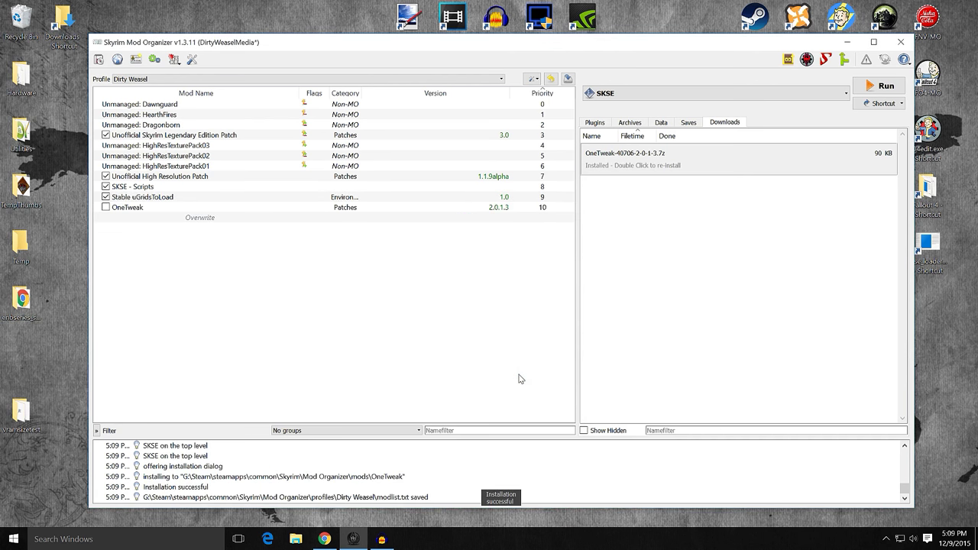
left_click(106, 207)
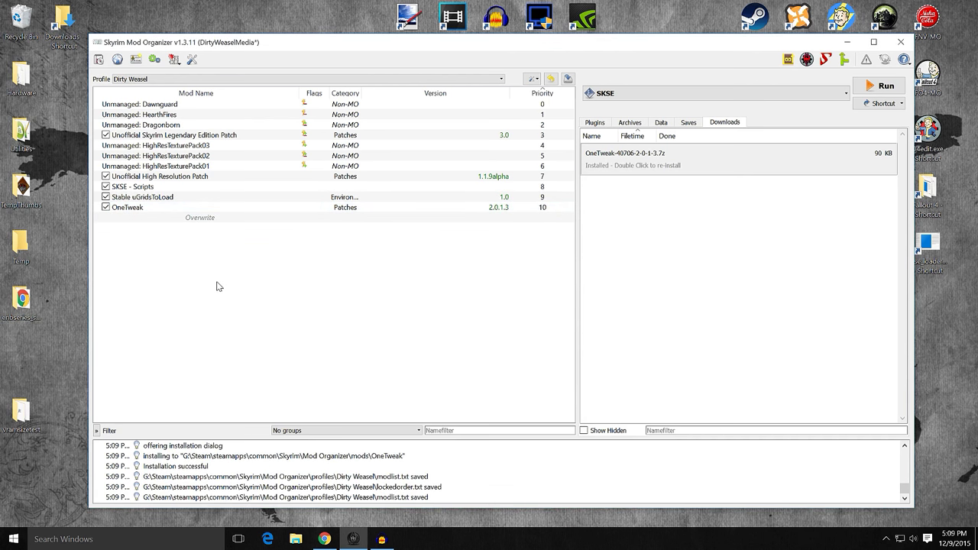
double_click(228, 208)
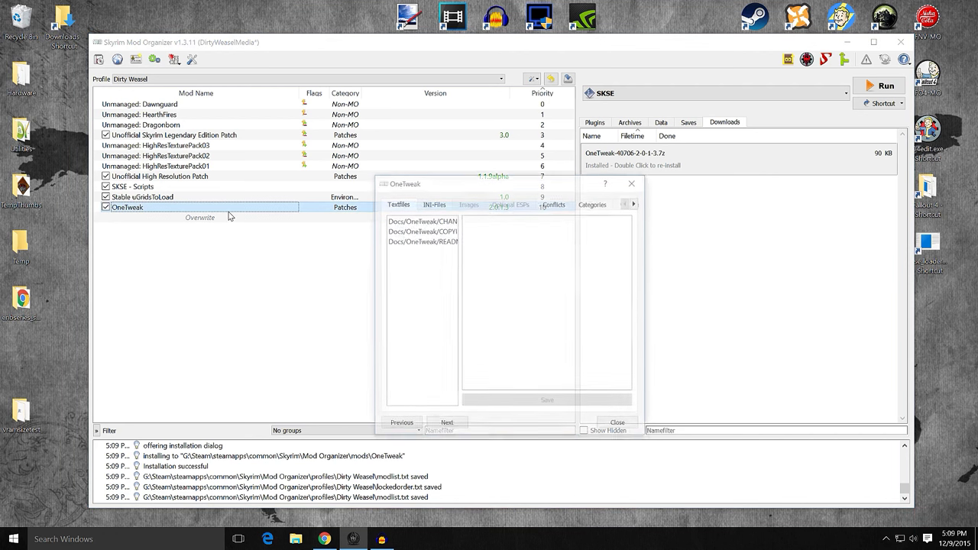
Check OneTweak's empty OneTweak.ini, then launch Skyrim once through SKSE to generate its values.
left_click(433, 203)
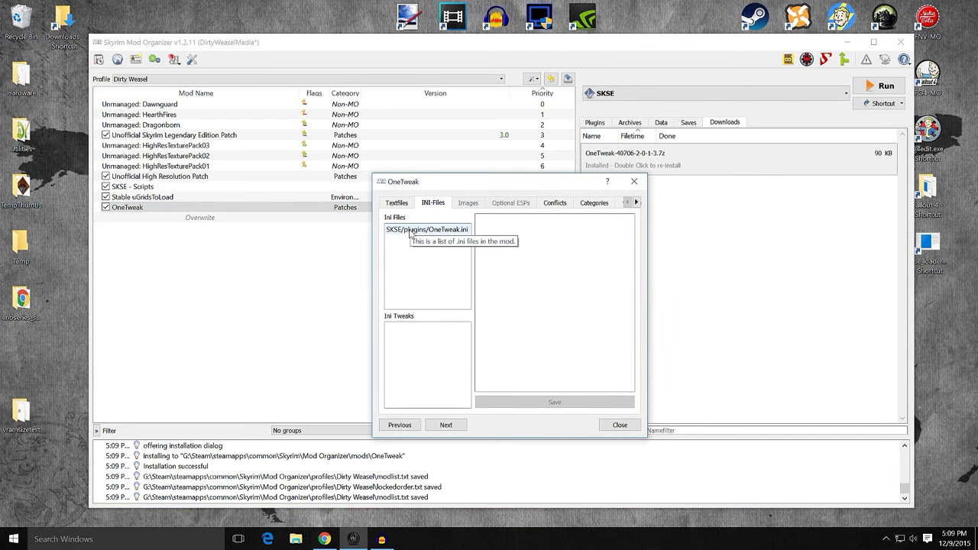
left_click(410, 234)
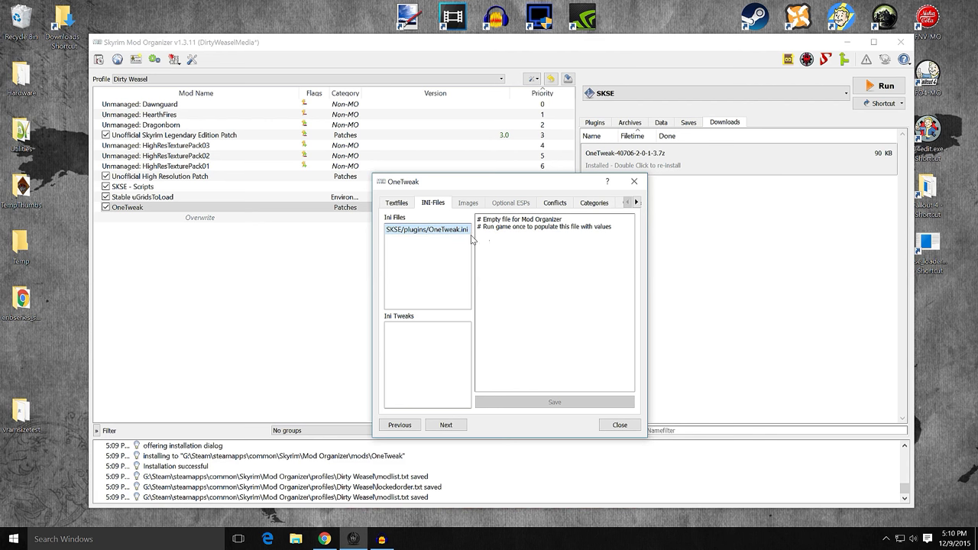
left_click(620, 425)
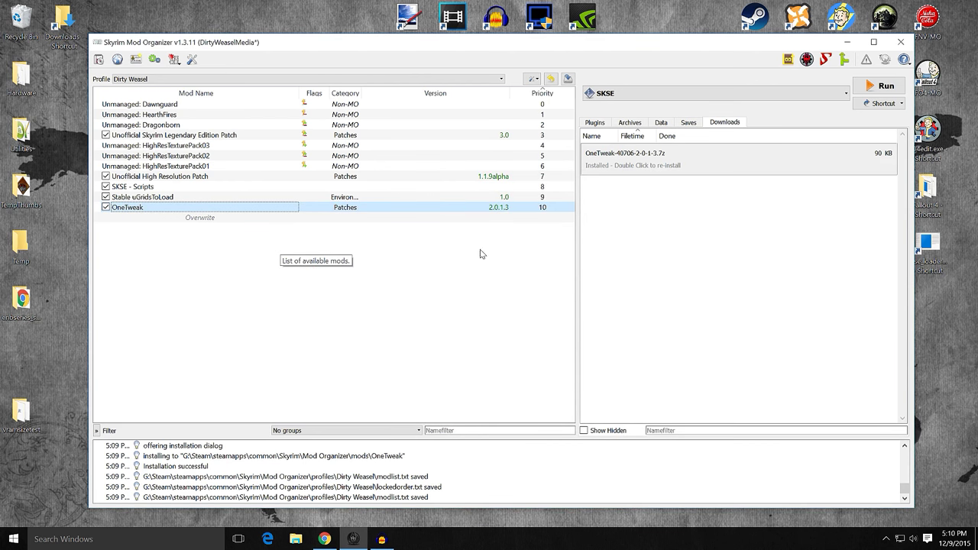
left_click(866, 86)
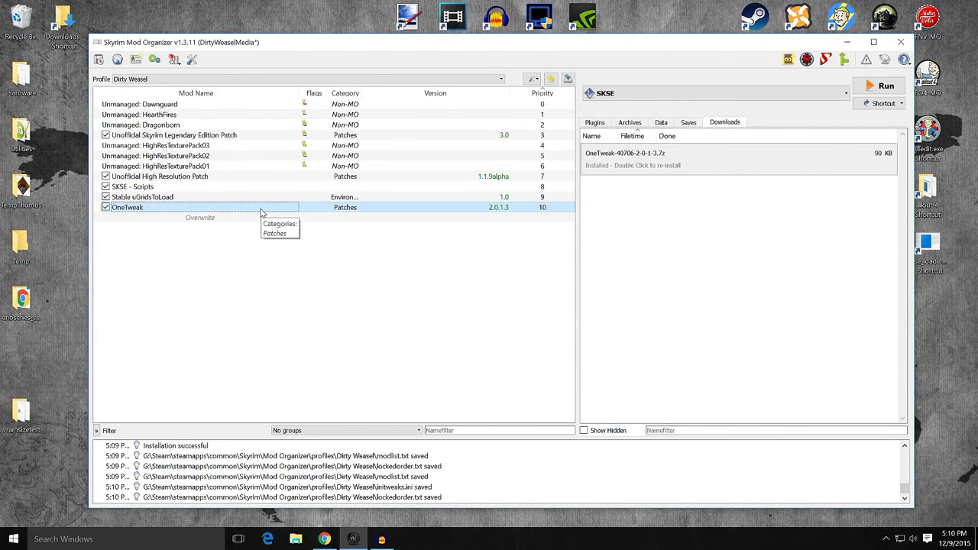
double_click(261, 210)
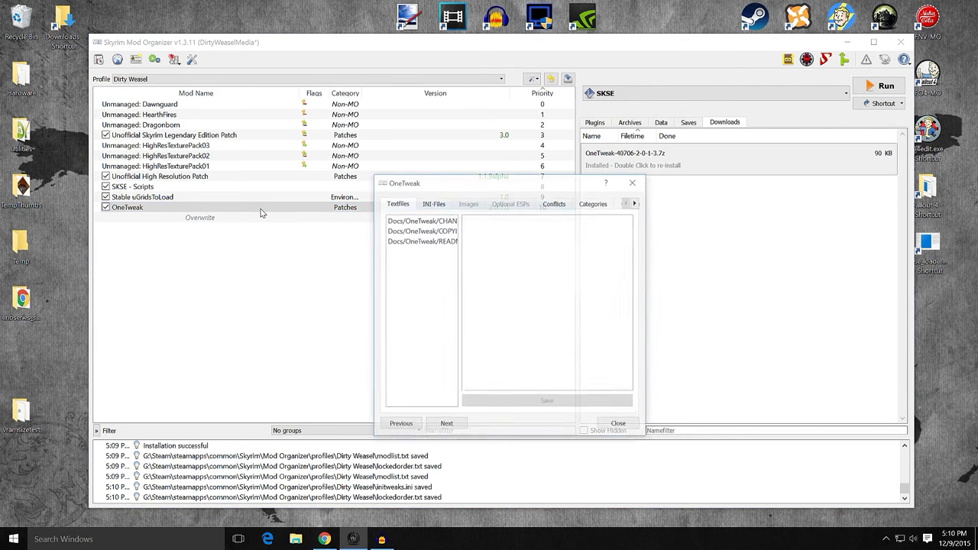
left_click(419, 206)
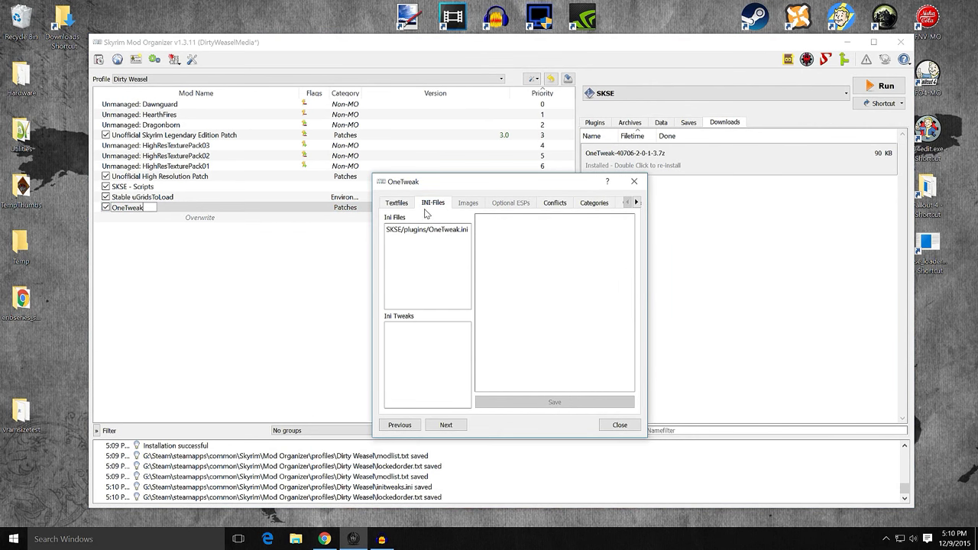
left_click(429, 229)
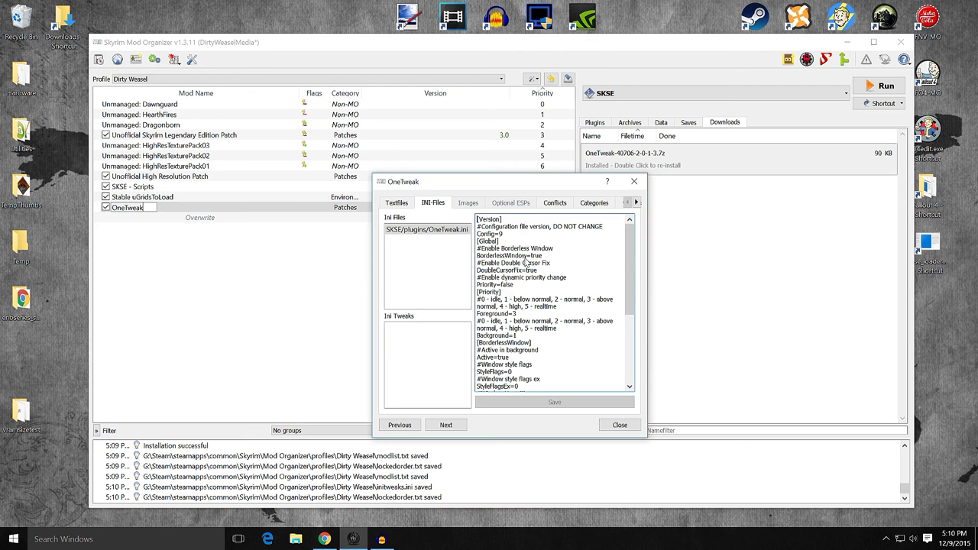
left_click_drag(626, 244, 633, 316)
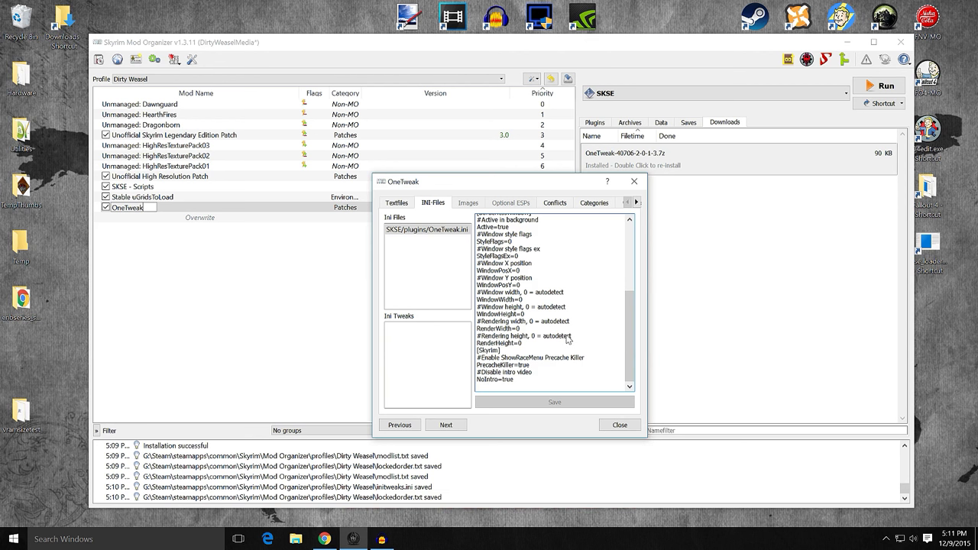
left_click(616, 426)
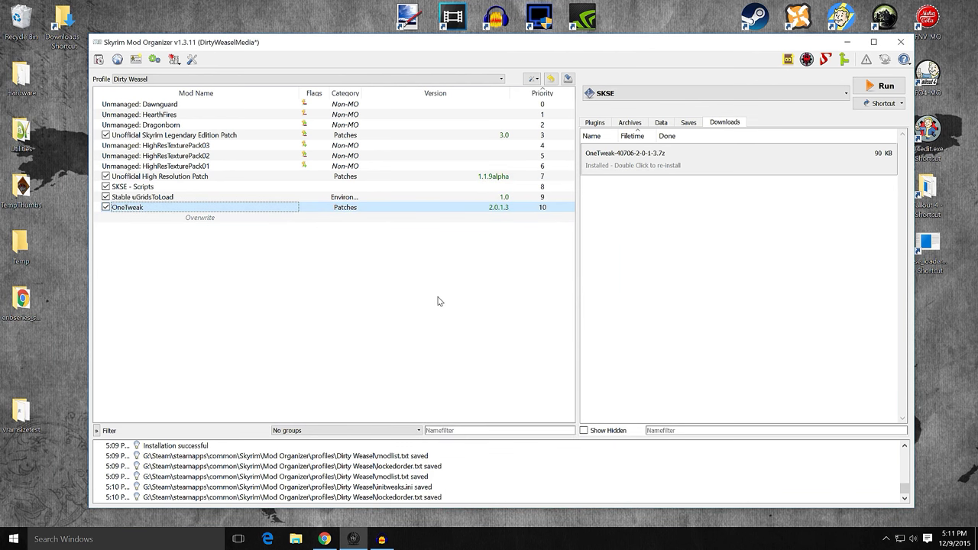
Remove the OneTweak archive from the downloads view and review the plugin load order, leaving it unchanged.
right_click(618, 160)
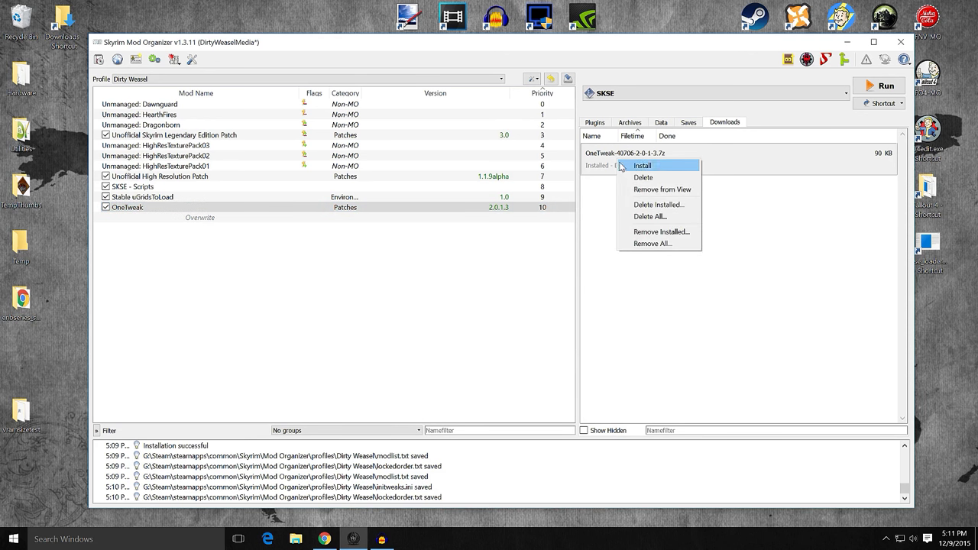
left_click(631, 191)
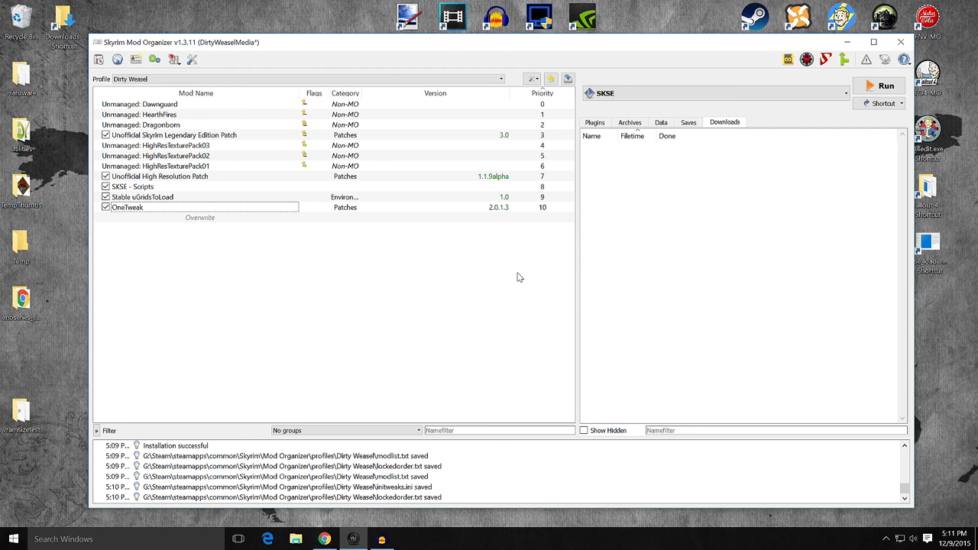
left_click(604, 123)
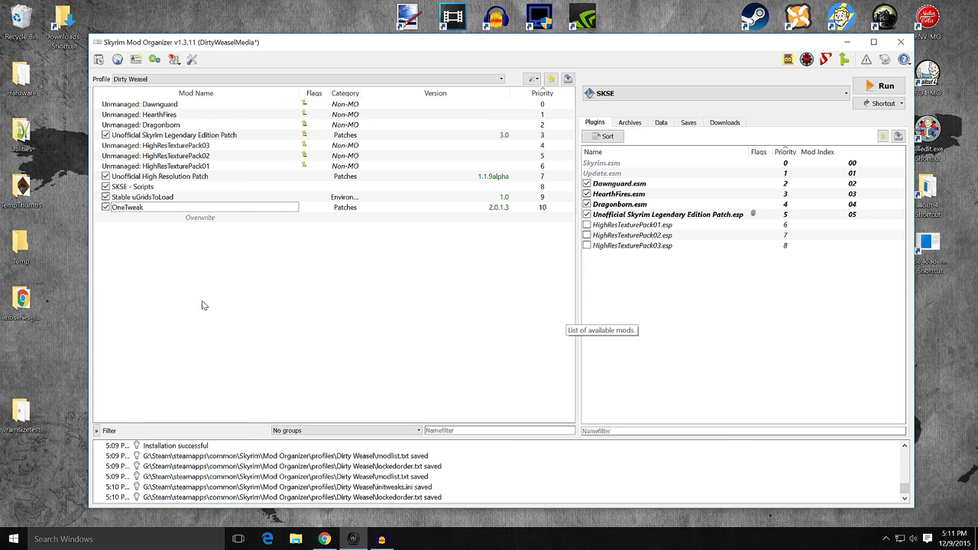
mouse_move(133, 210)
left_mouse_down()
mouse_move(134, 191)
mouse_move(136, 228)
left_mouse_up()
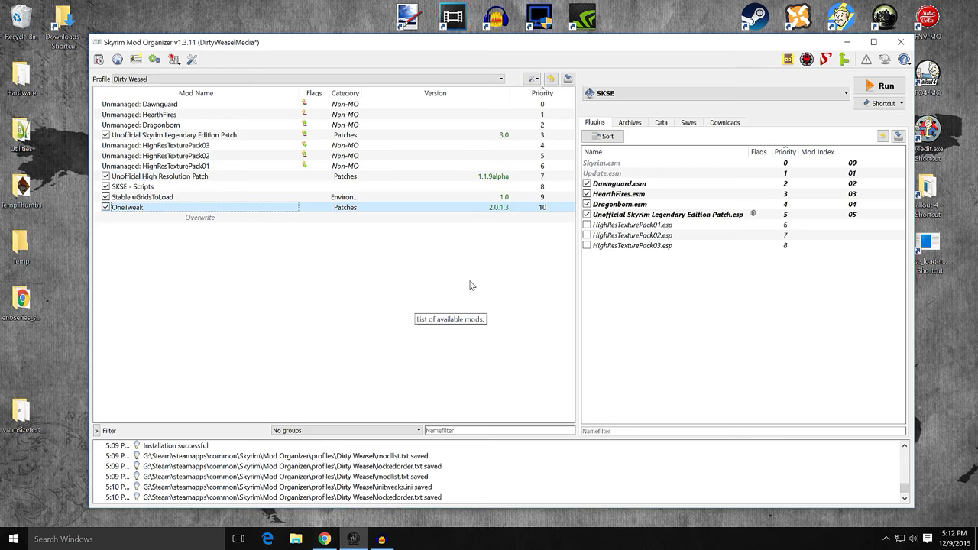
Minimize Mod Organizer to reveal the Windows desktop.
left_click(845, 42)
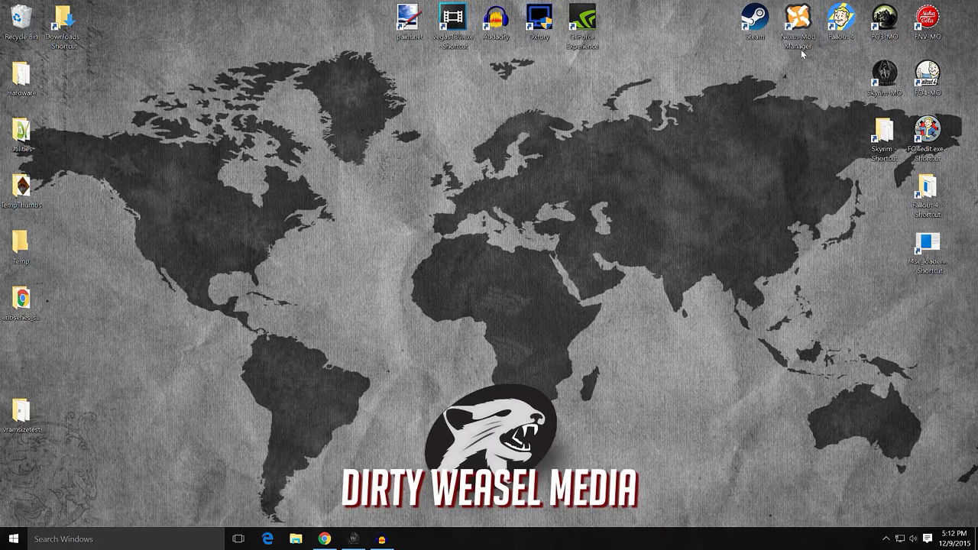